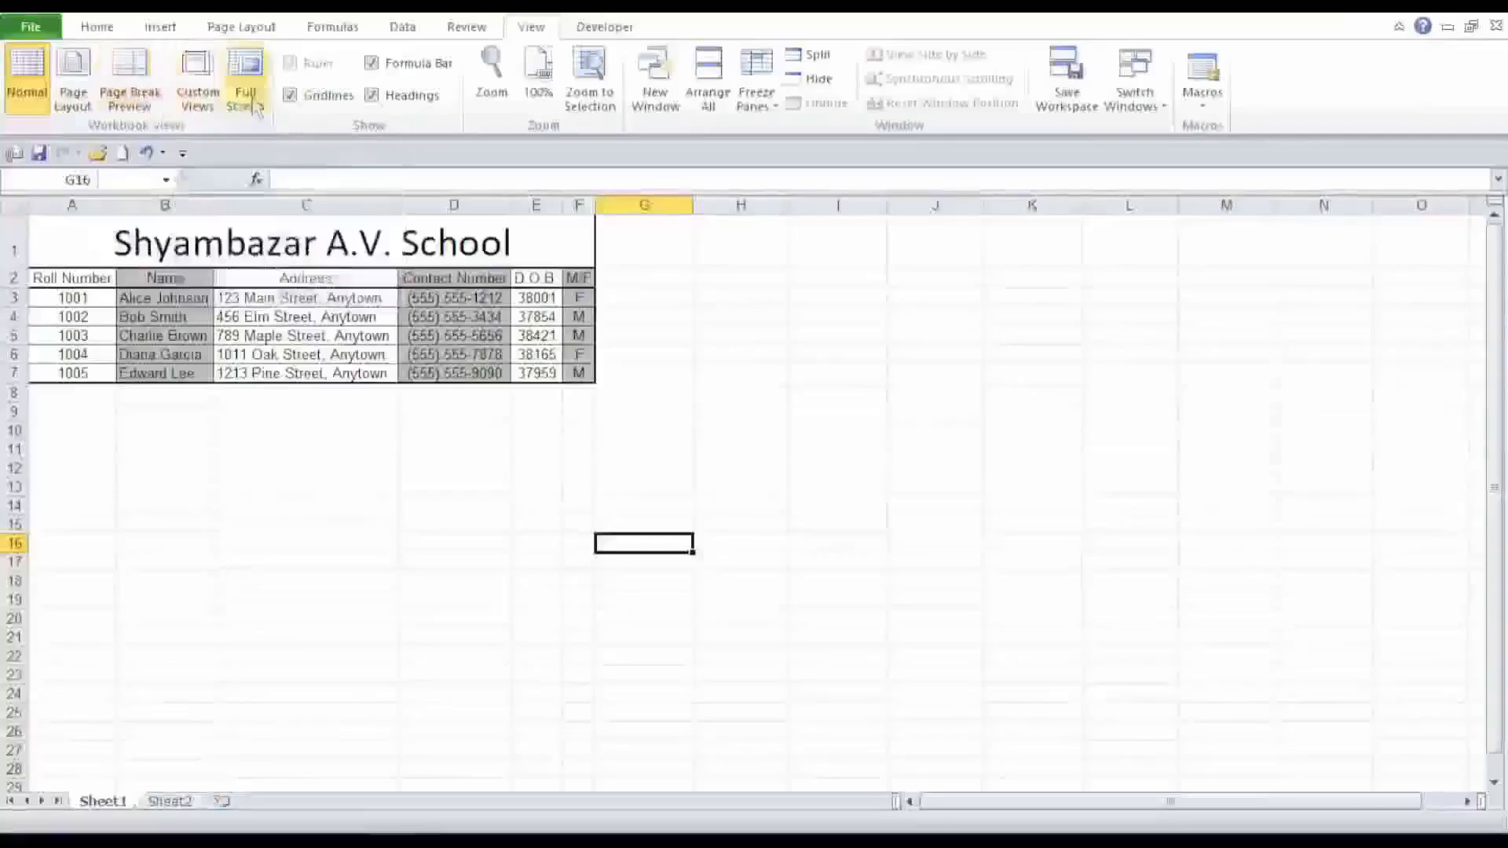
left_click(709, 297)
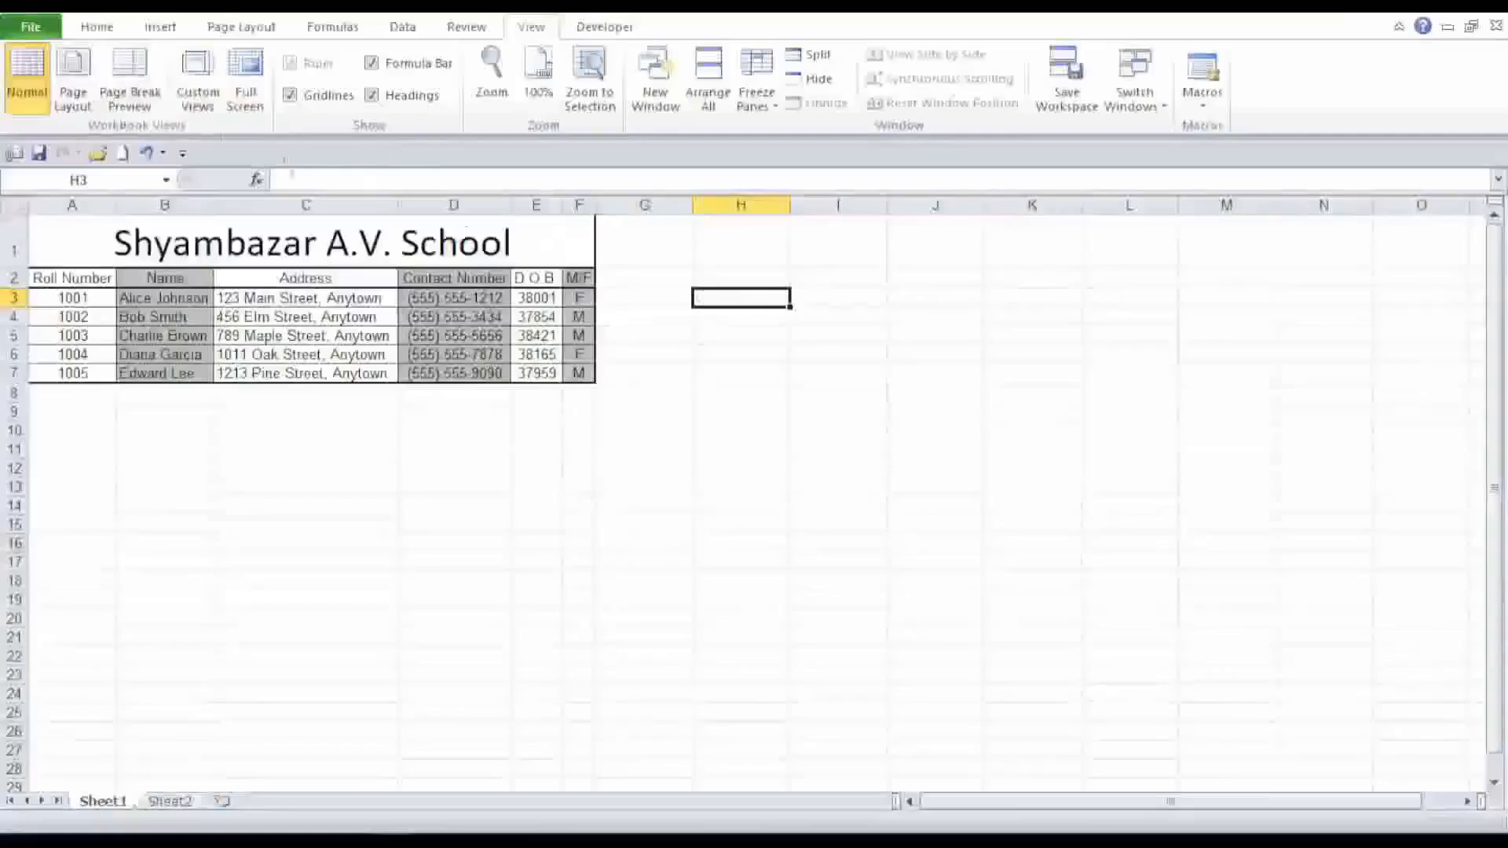
left_click(94, 30)
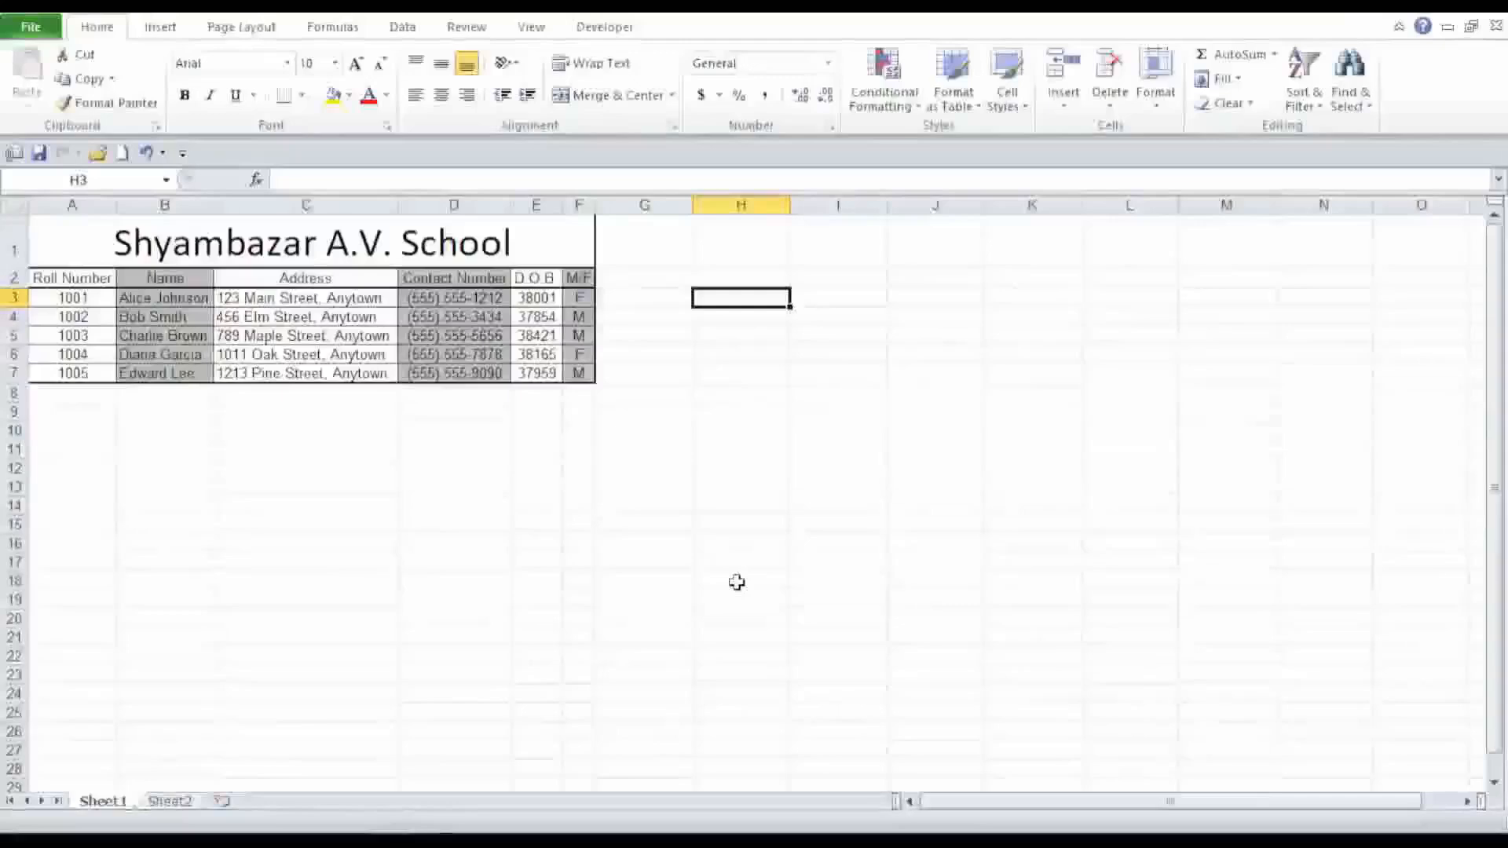
key("Down")
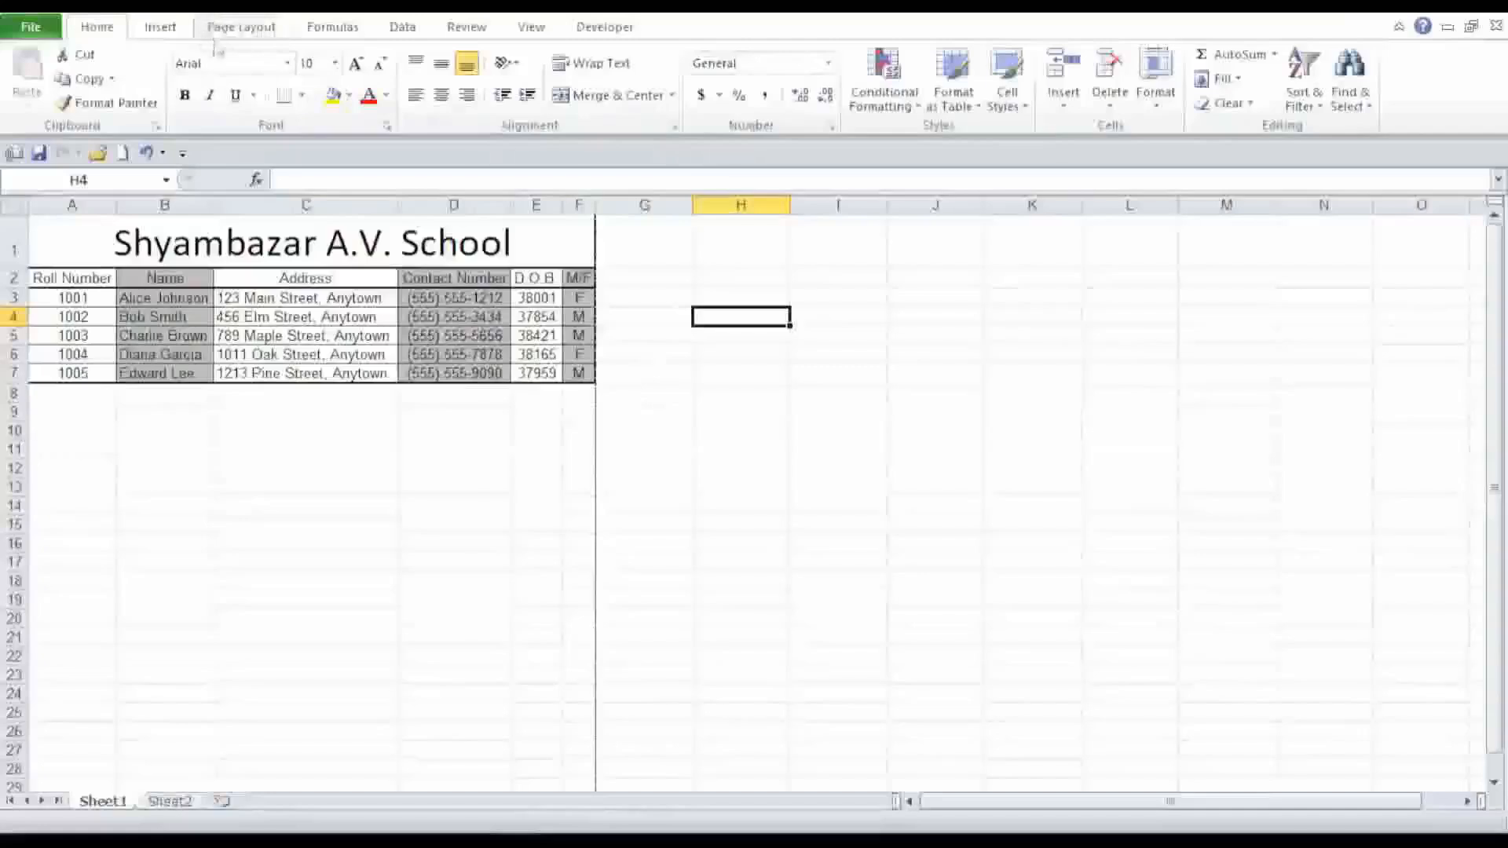
Open Page Setup and review the custom header's left, center and right sections.
left_click(244, 31)
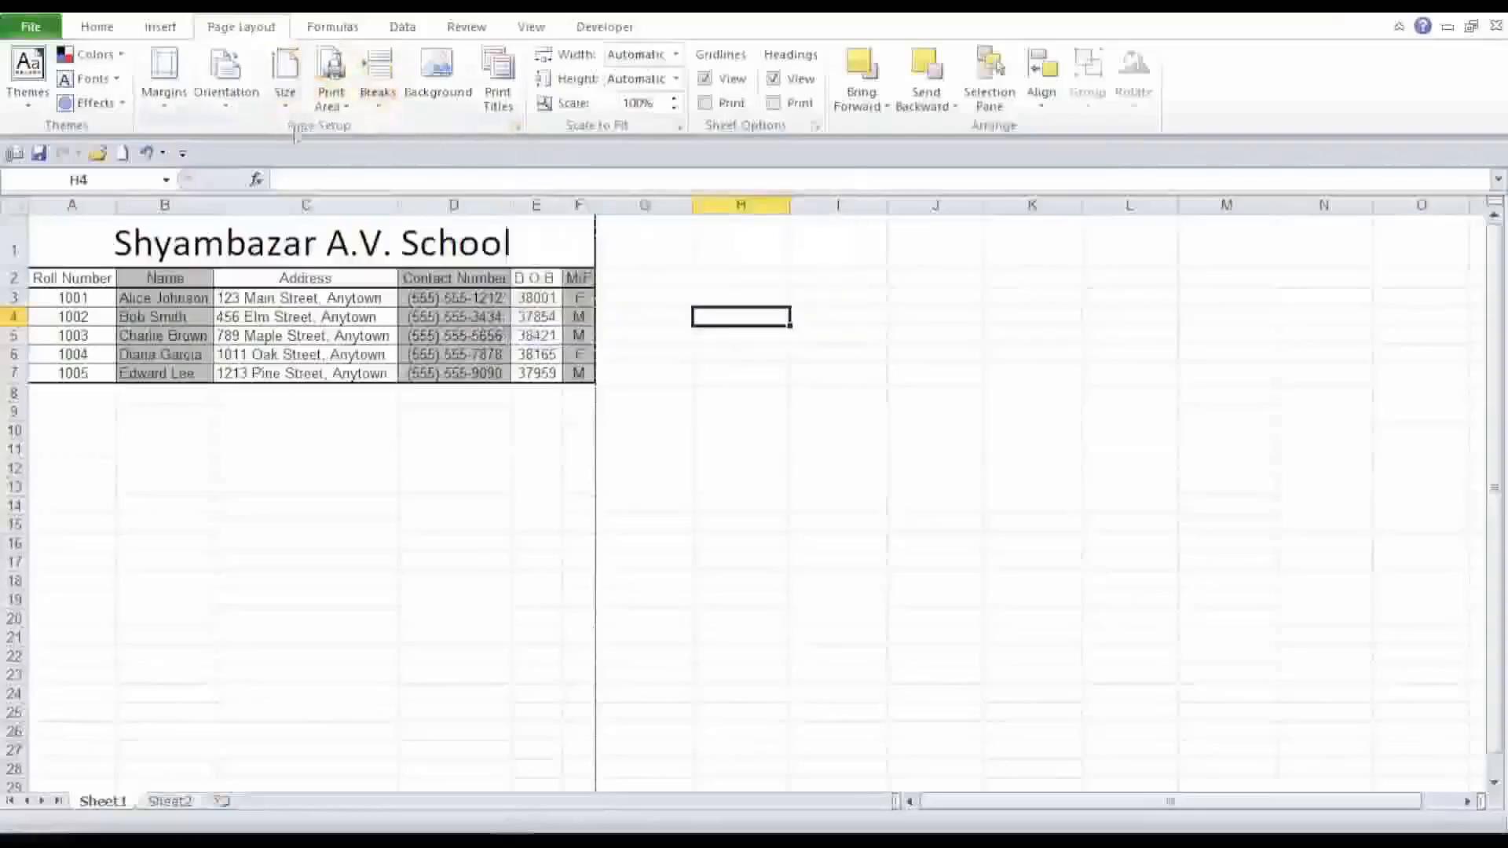
left_click(516, 125)
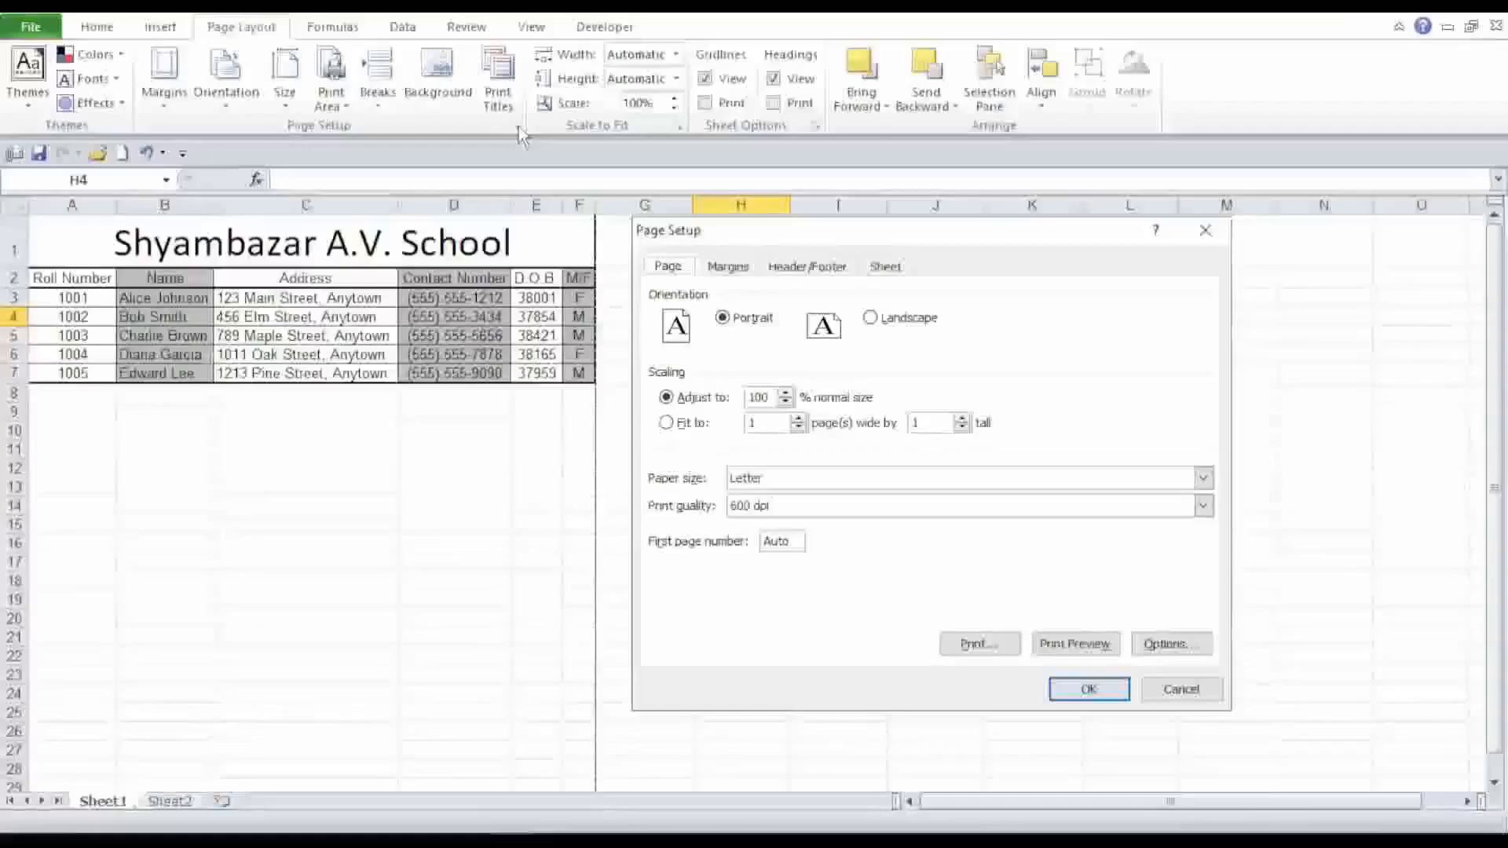
left_click(809, 268)
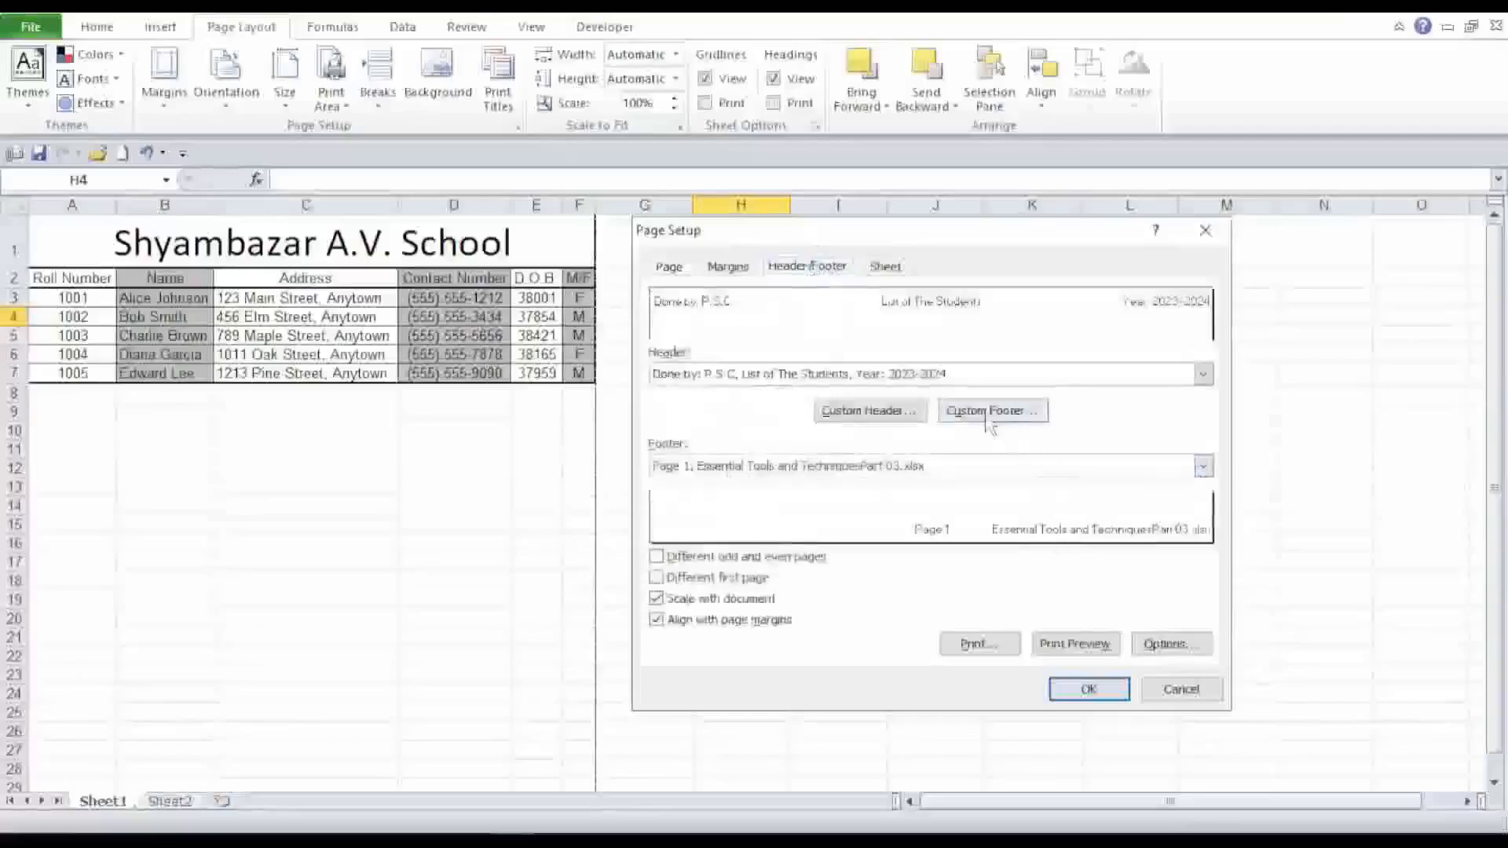
left_click(870, 411)
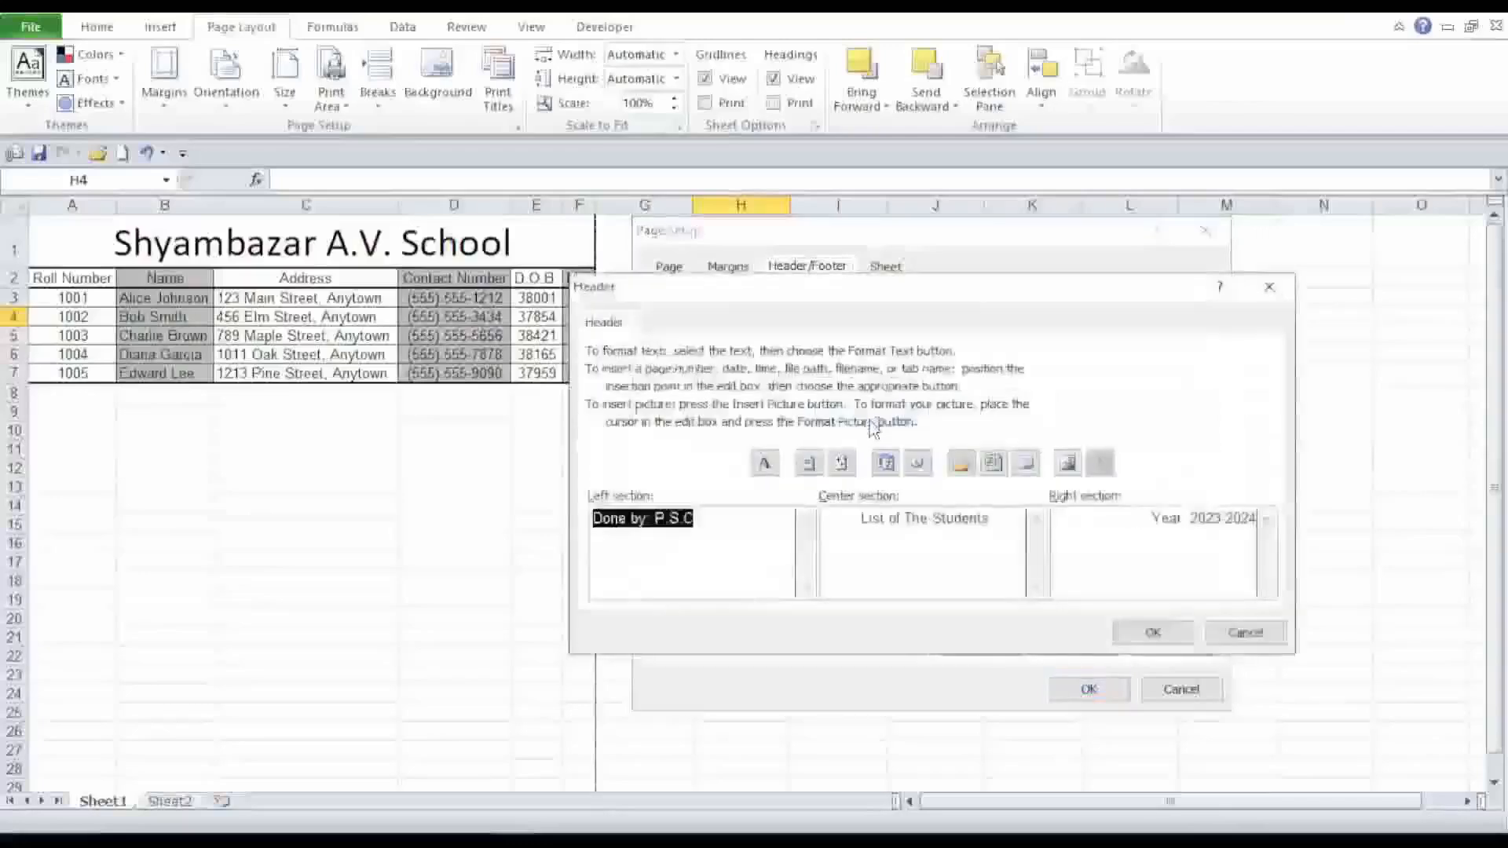
left_click(748, 547)
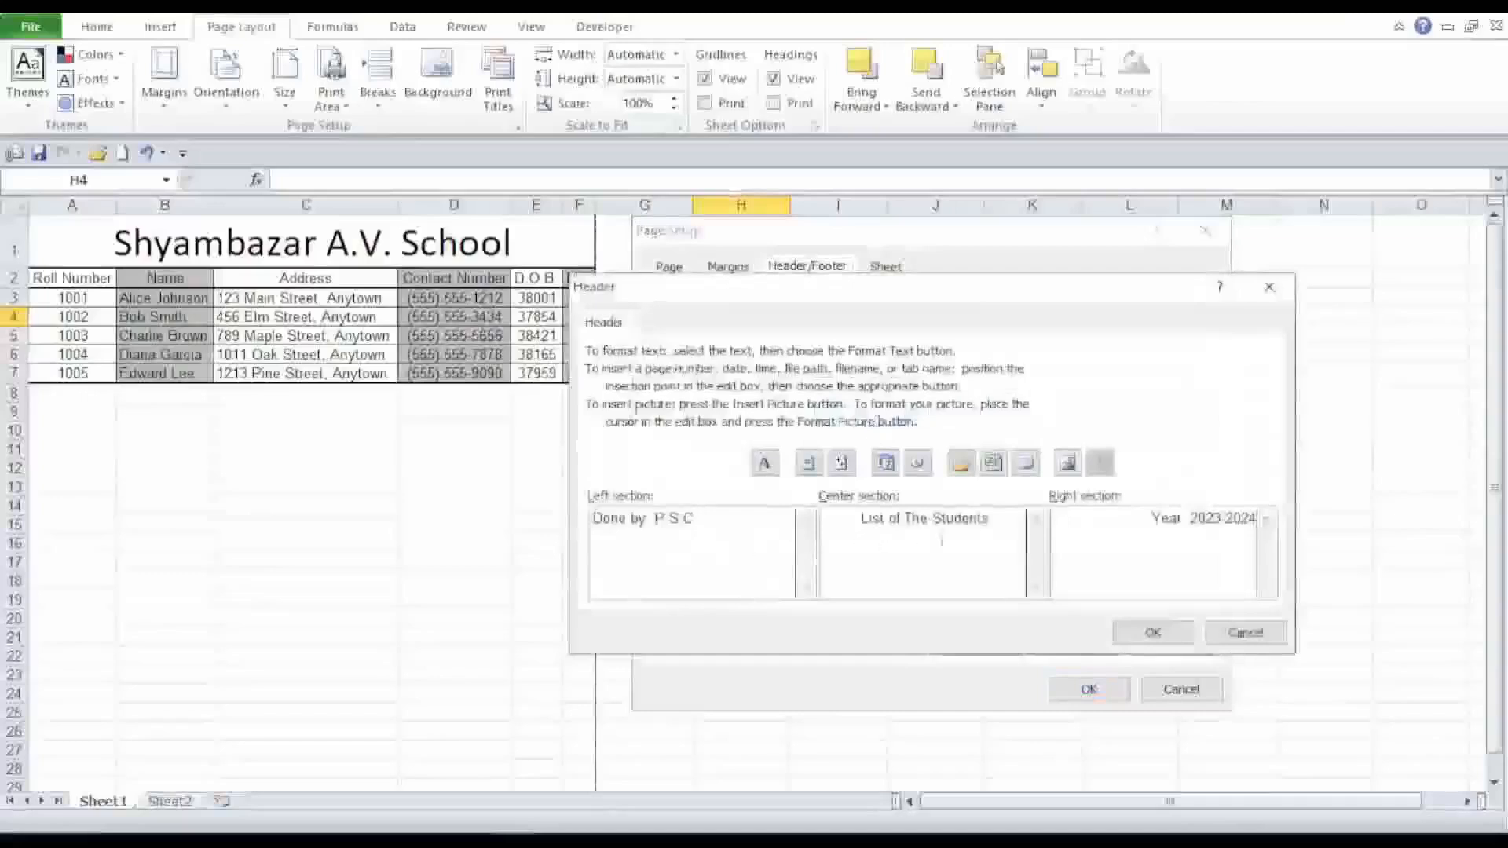
left_click(1149, 524)
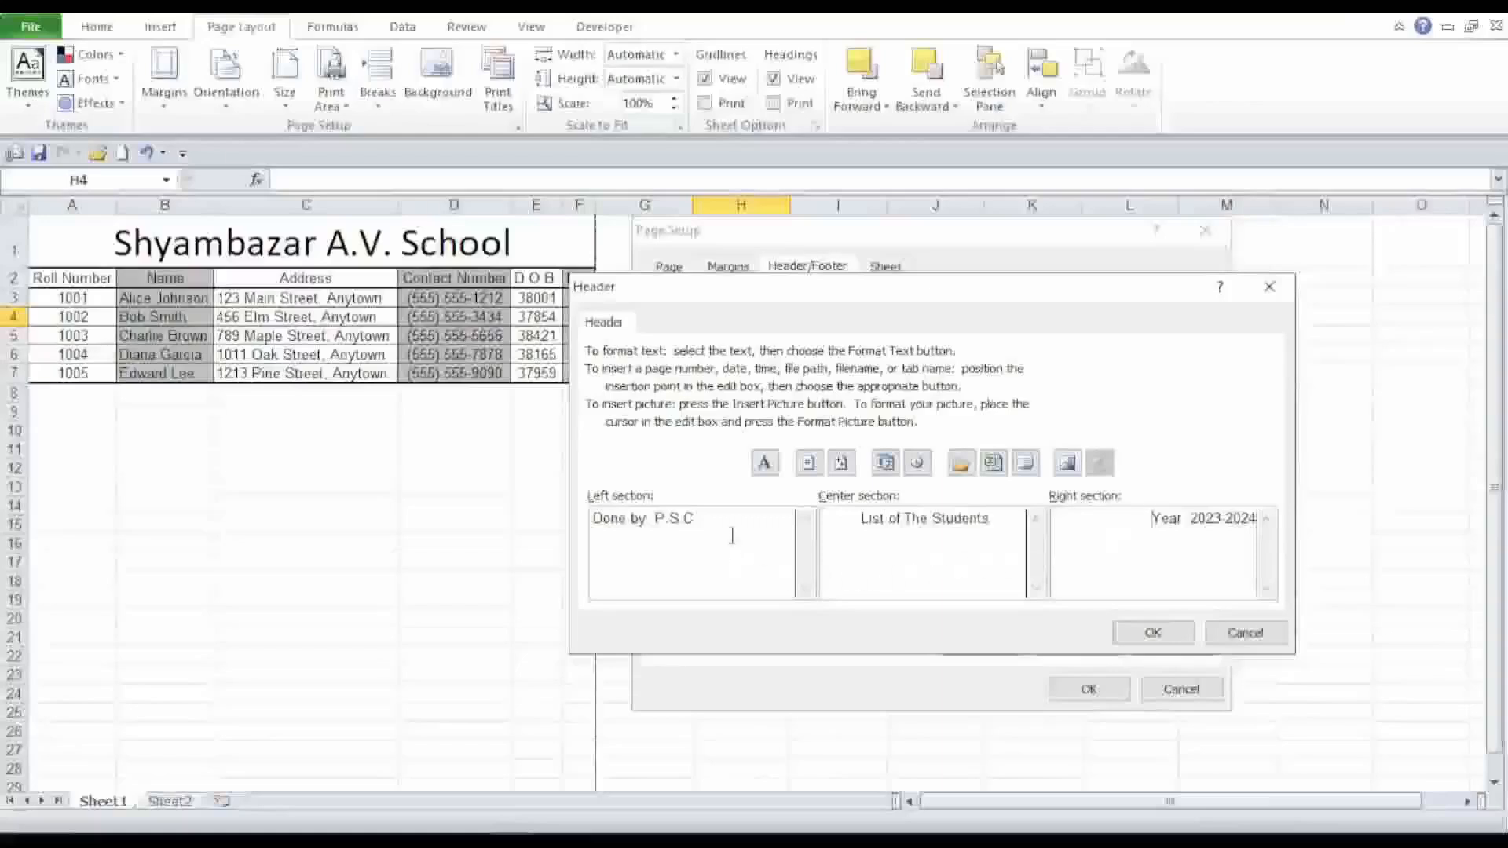
left_click(858, 525)
left_click(1149, 524)
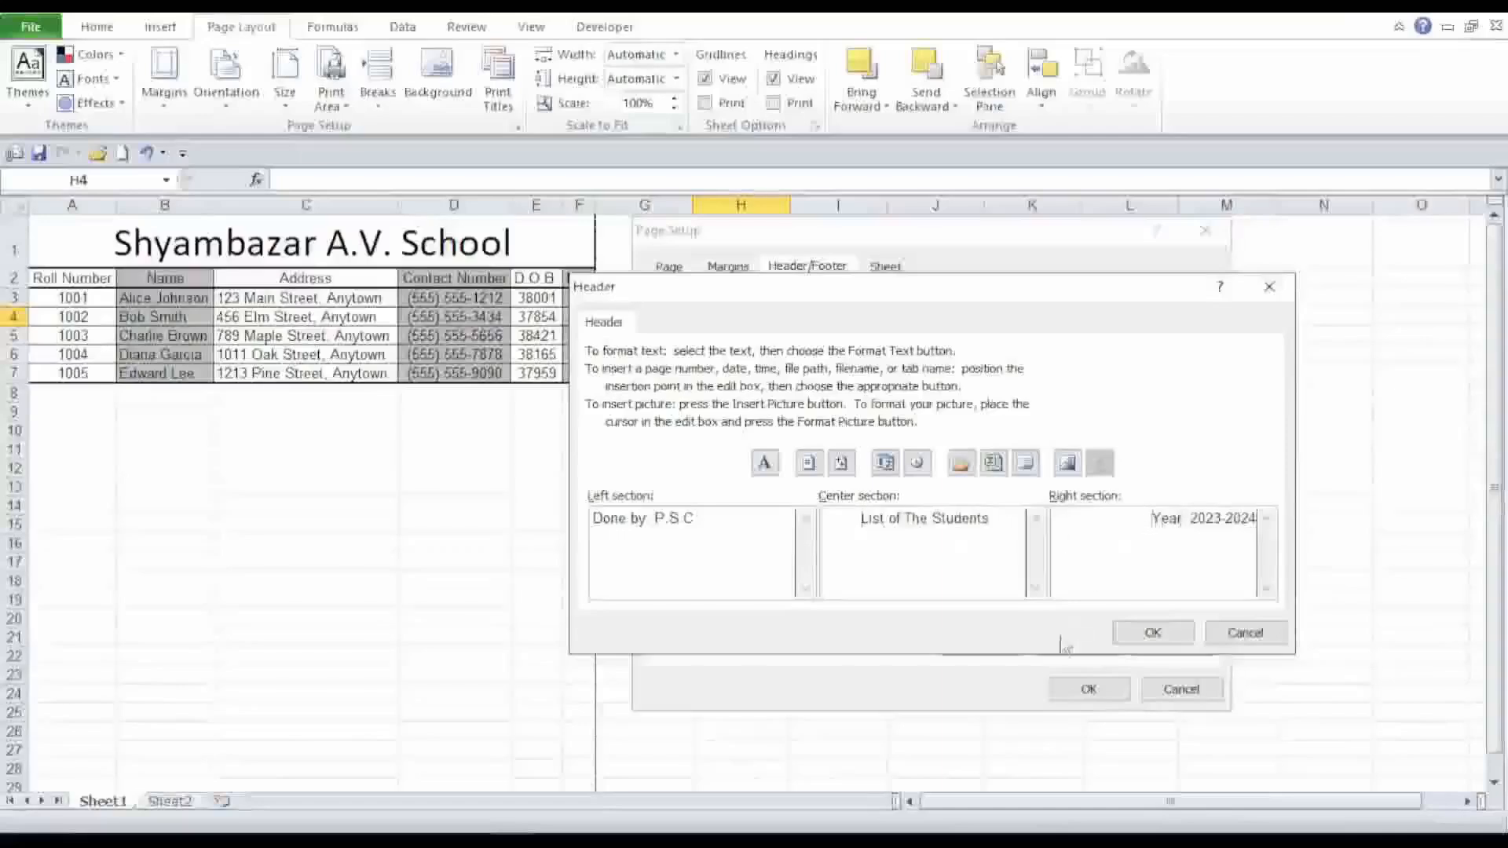
left_click(1151, 634)
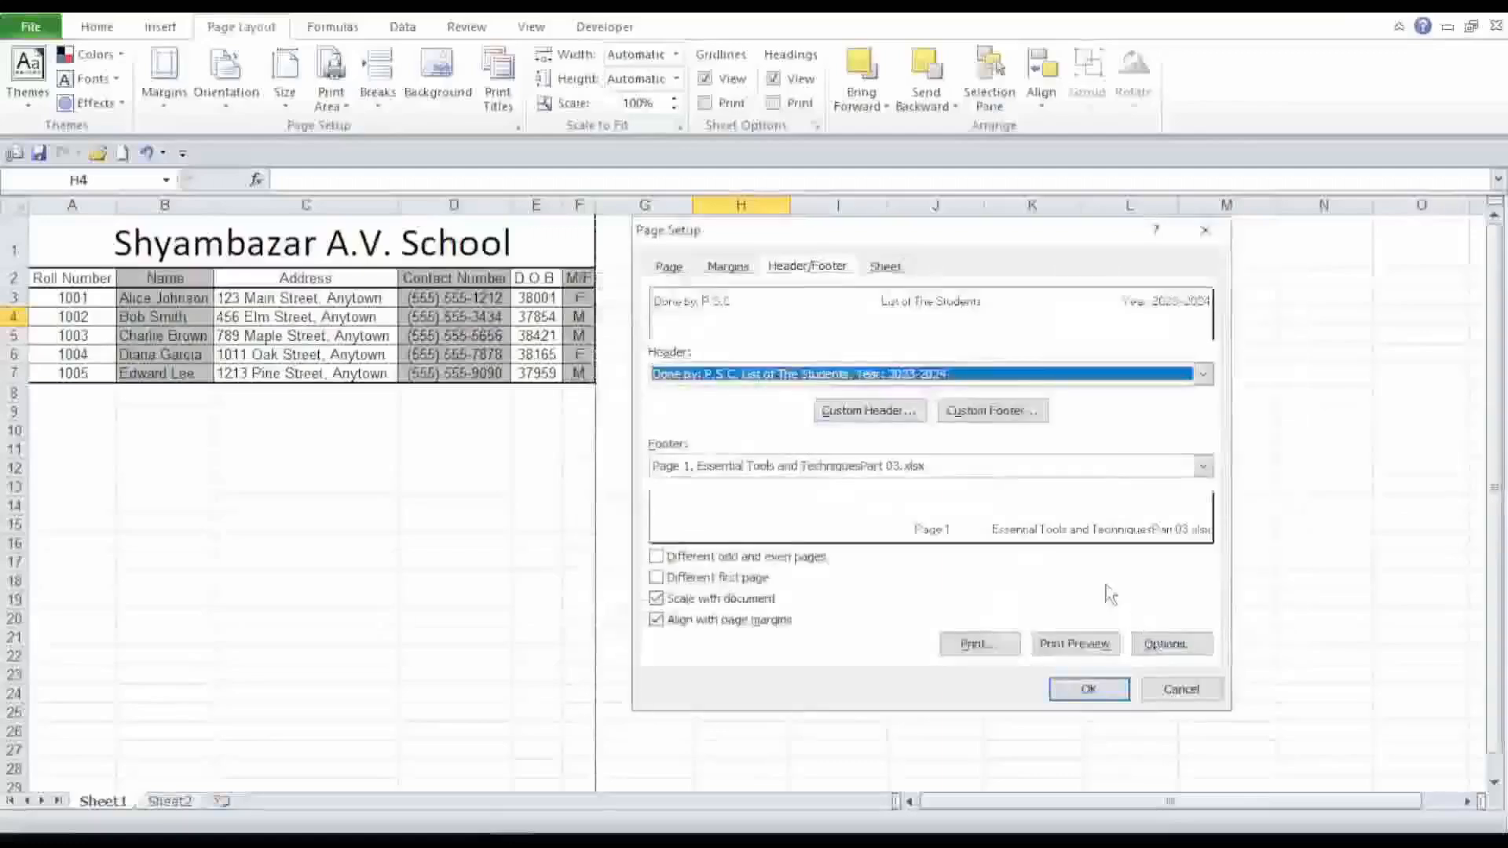
Review the custom footer sections and the page orientation settings in Page Setup.
left_click(986, 420)
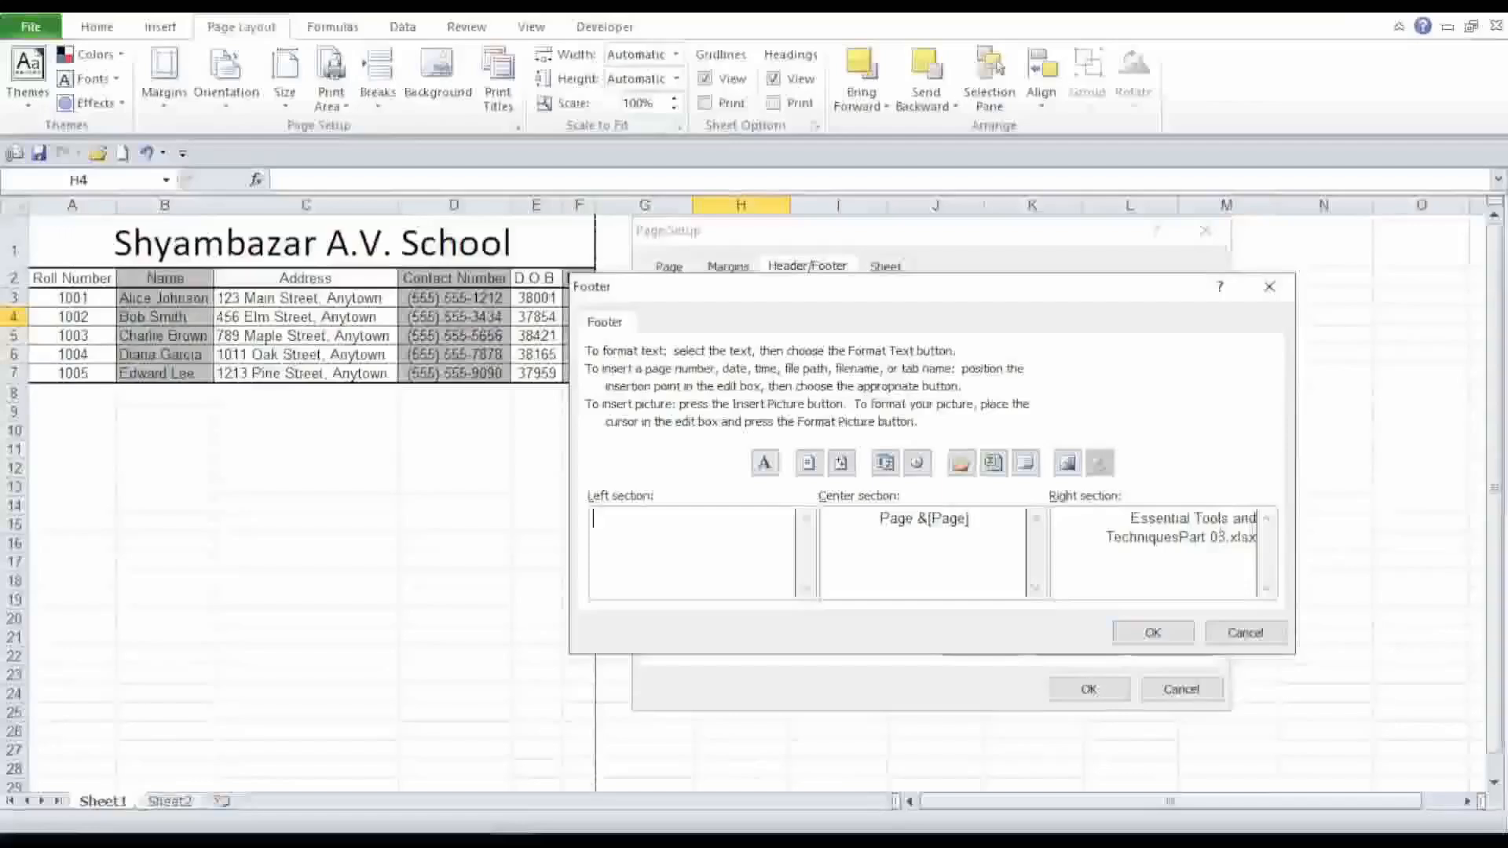
left_click(1151, 633)
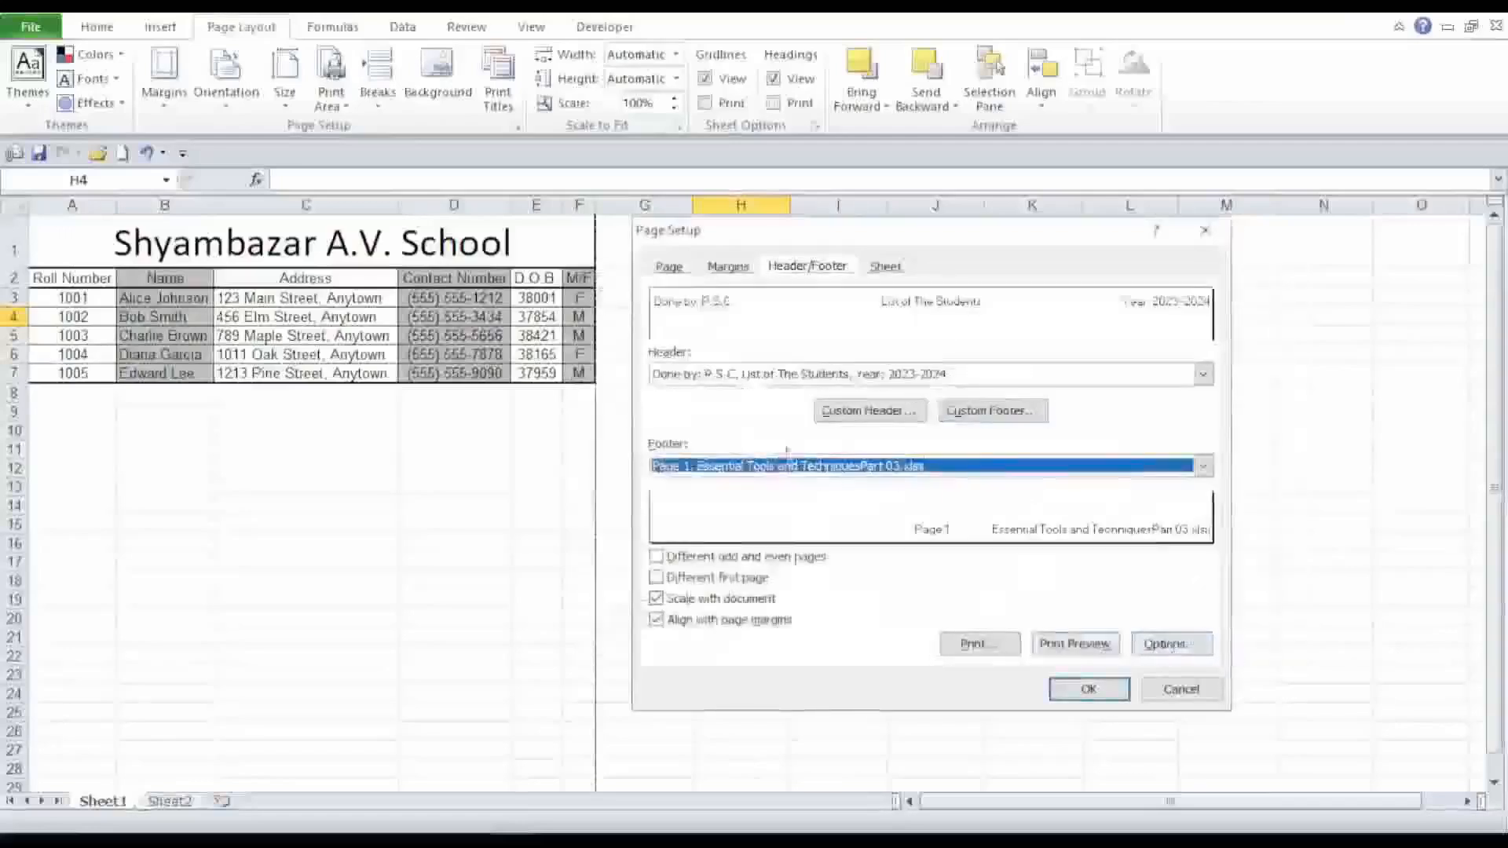
left_click(680, 271)
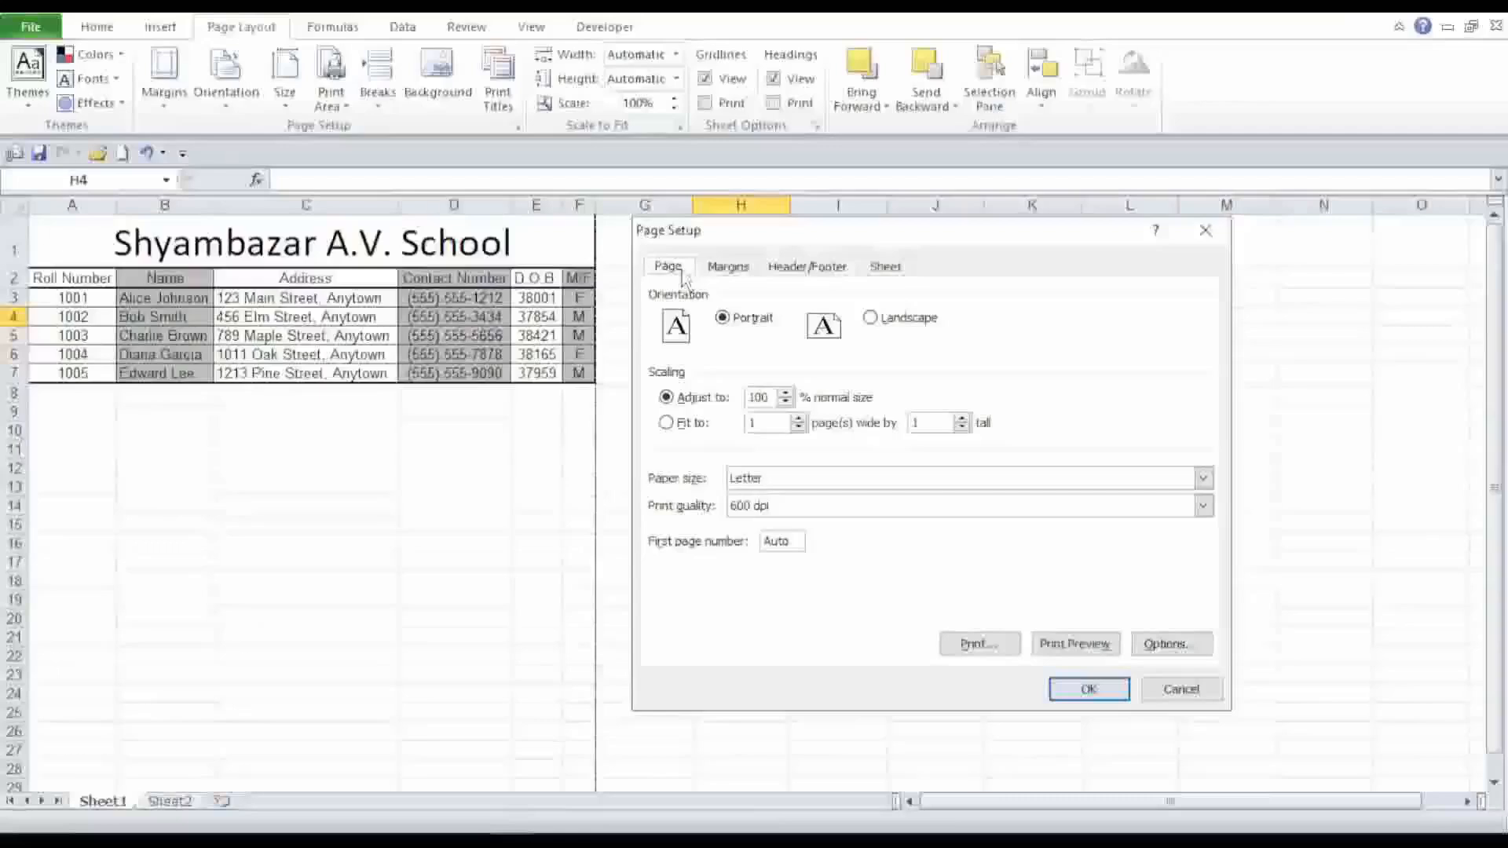
left_click(1080, 648)
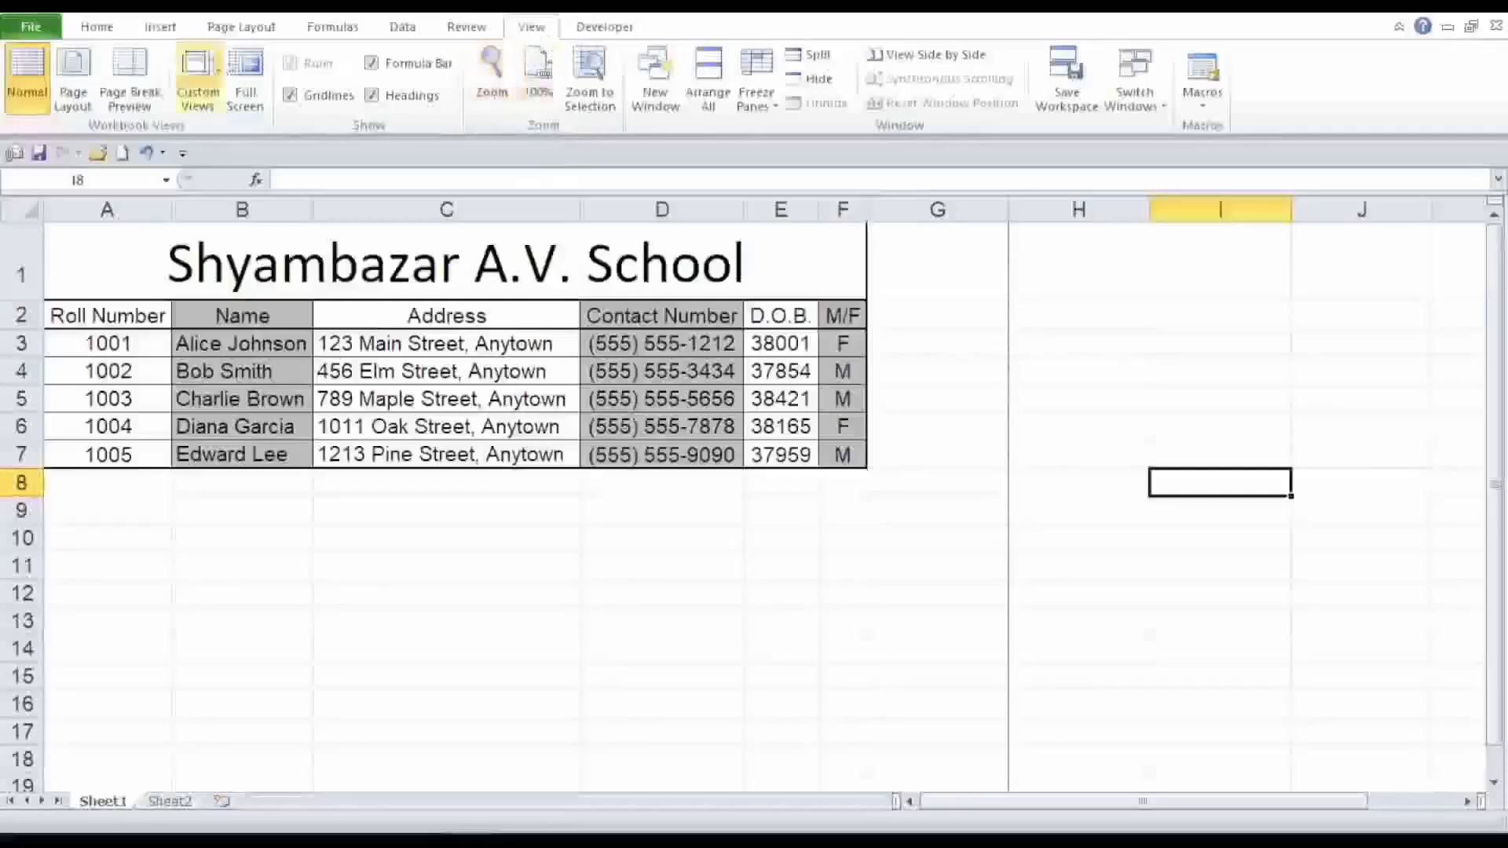
Switch the sheet to Page Break Preview and dismiss the welcome message.
left_click(125, 86)
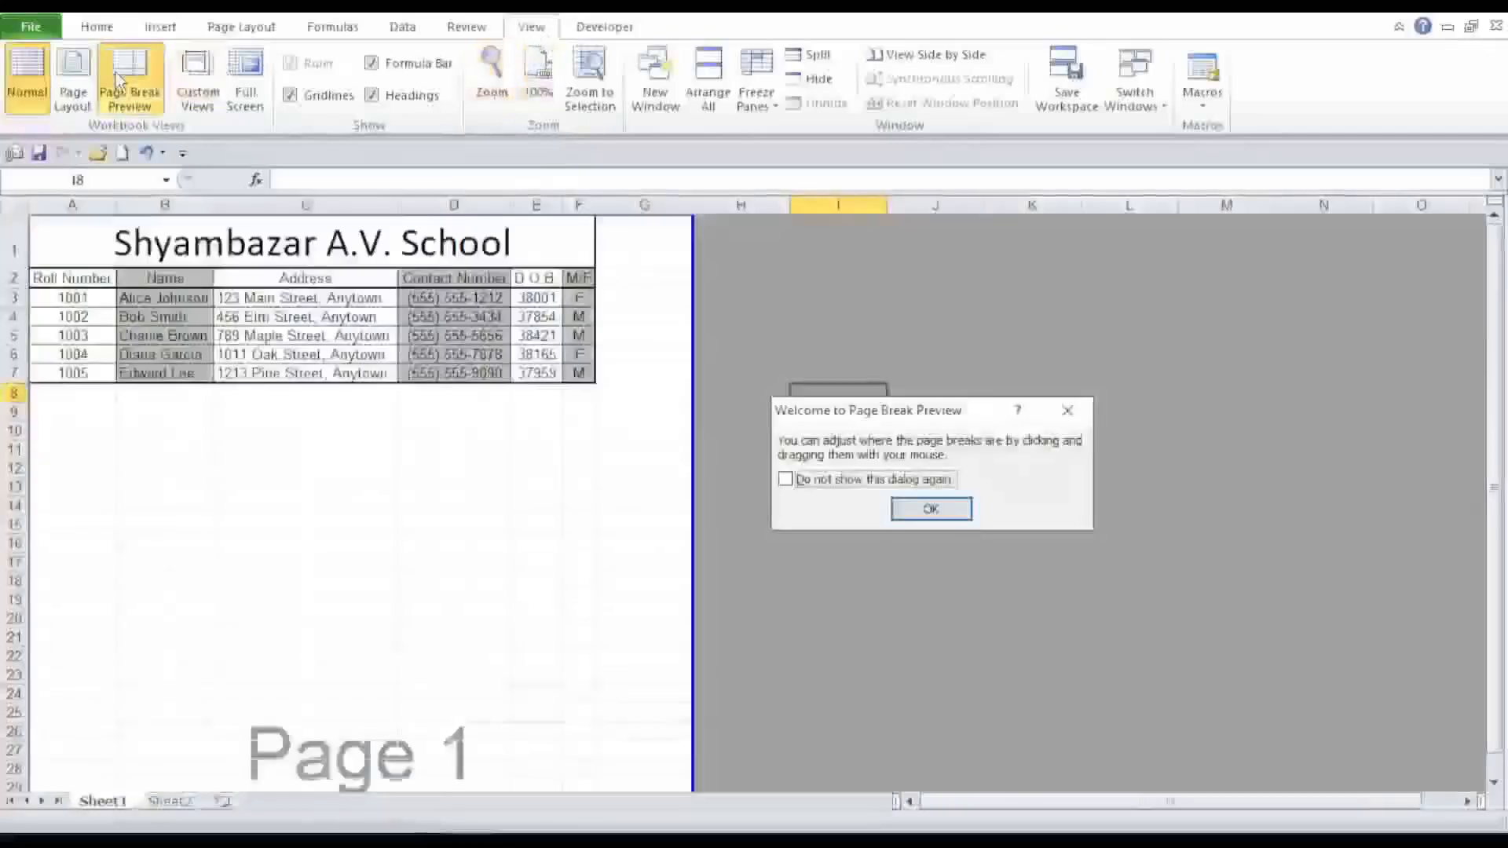
left_click(930, 509)
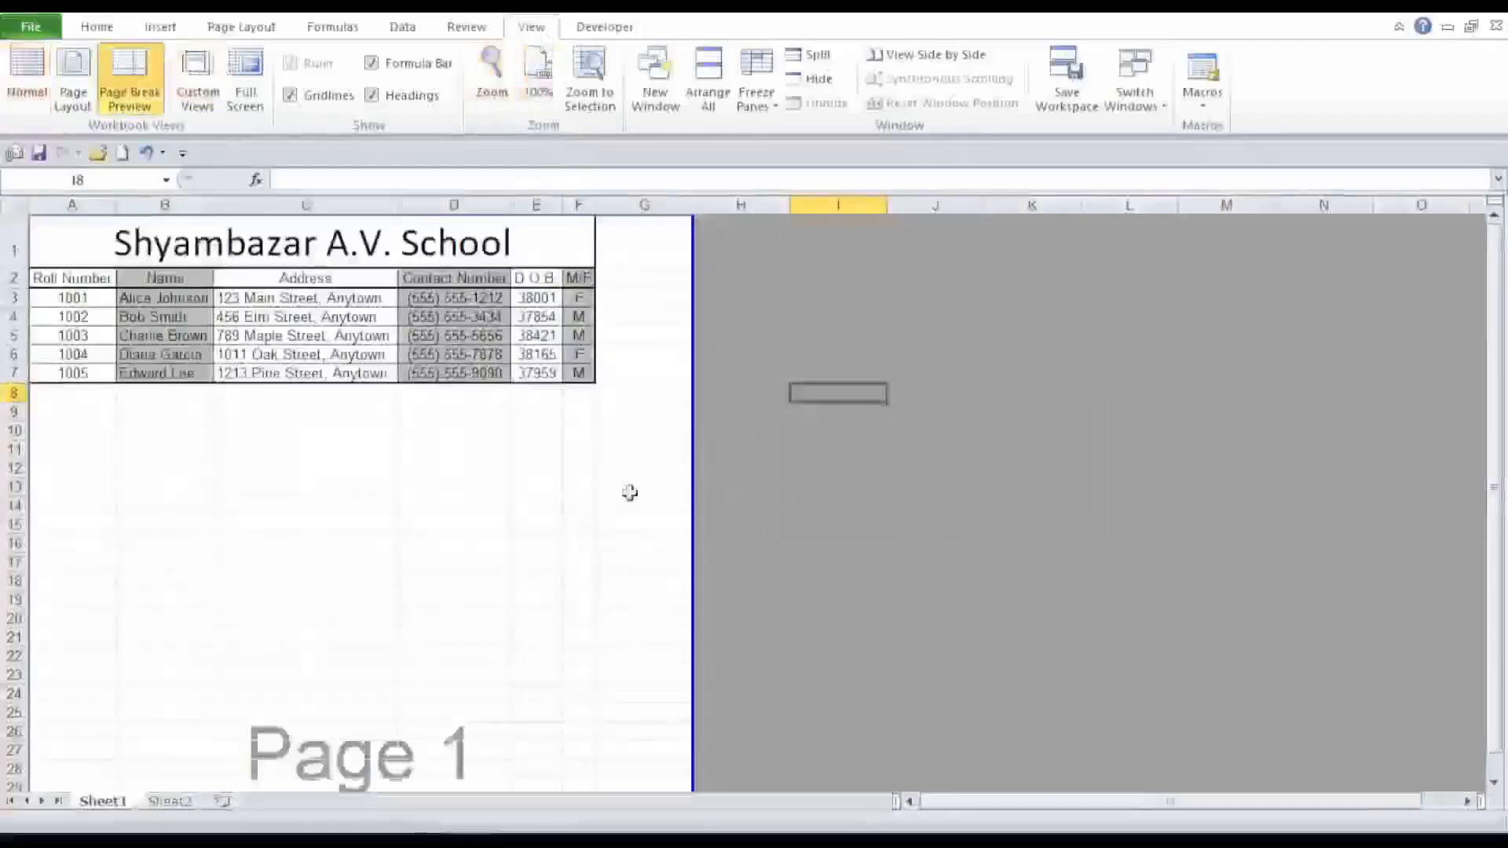
Drag the vertical page break to the right edge of column F.
scroll(361, 652, "down", 5)
scroll(373, 645, "down", 6)
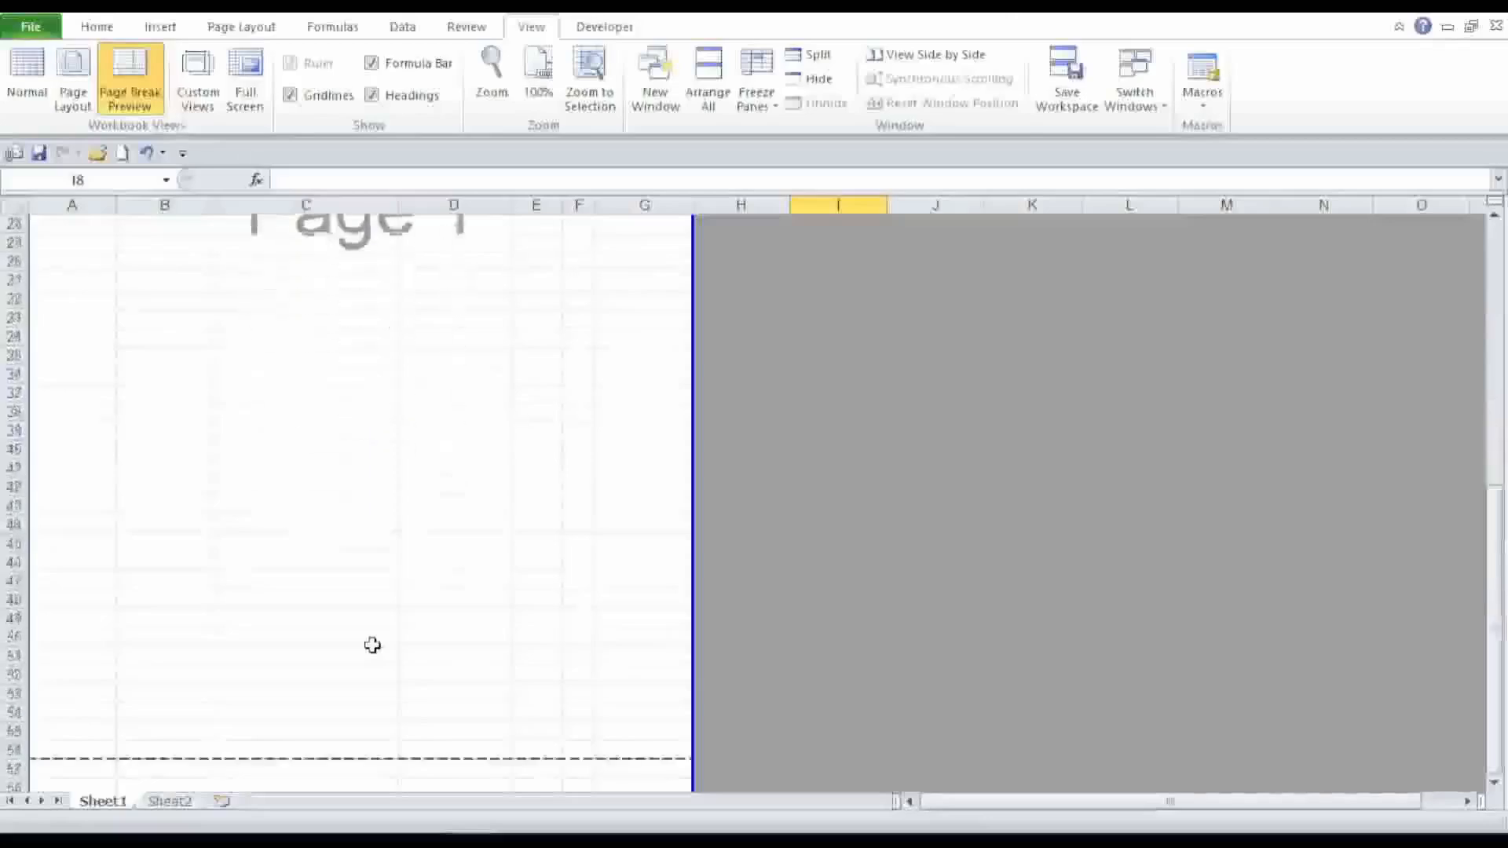
scroll(636, 621, "down", 4)
scroll(628, 581, "up", 4)
scroll(628, 559, "up", 12)
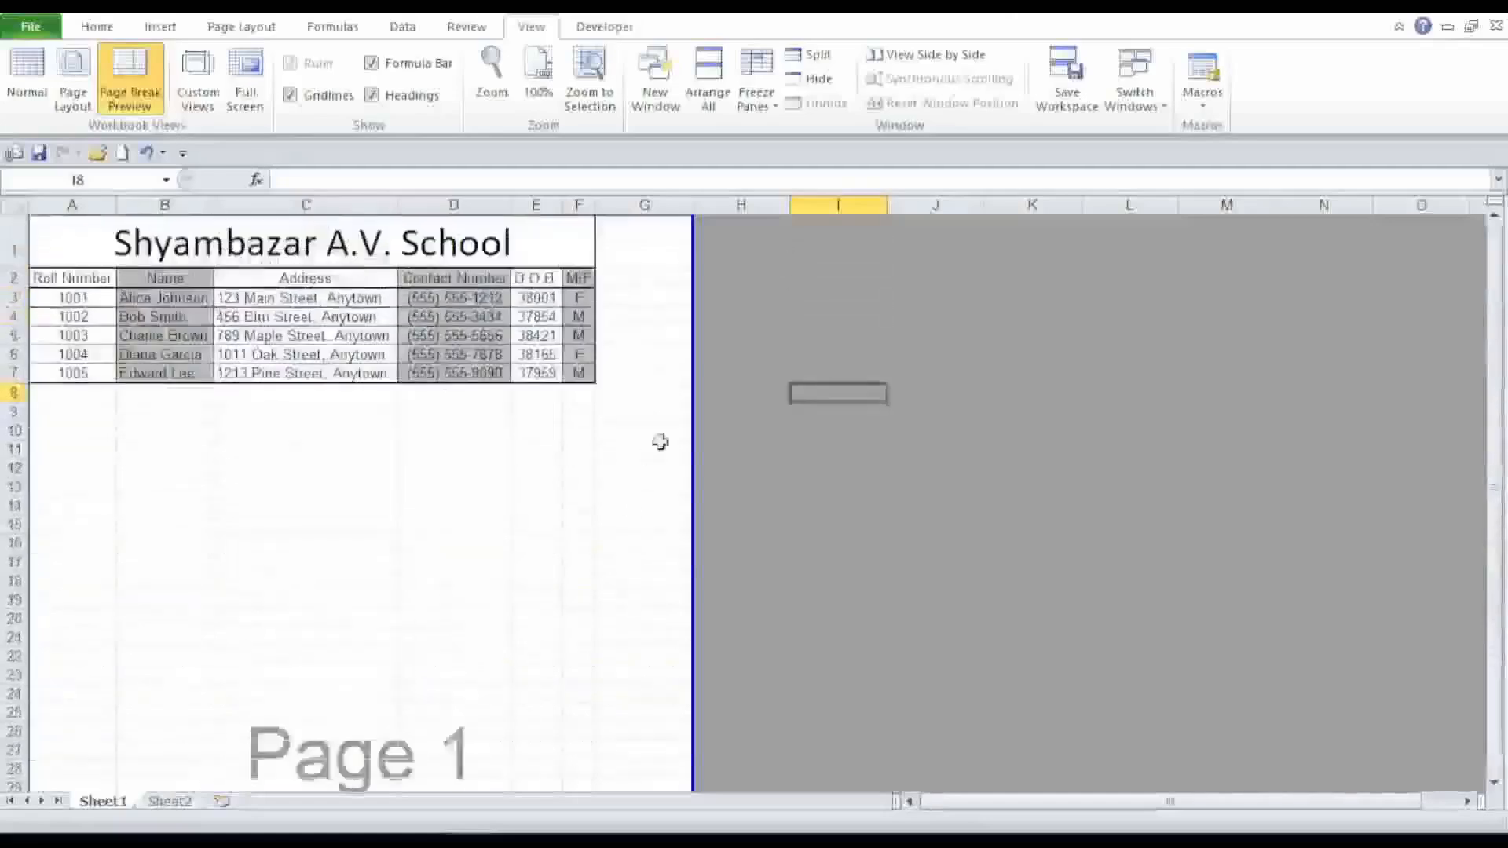
left_click_drag(695, 401, 593, 398)
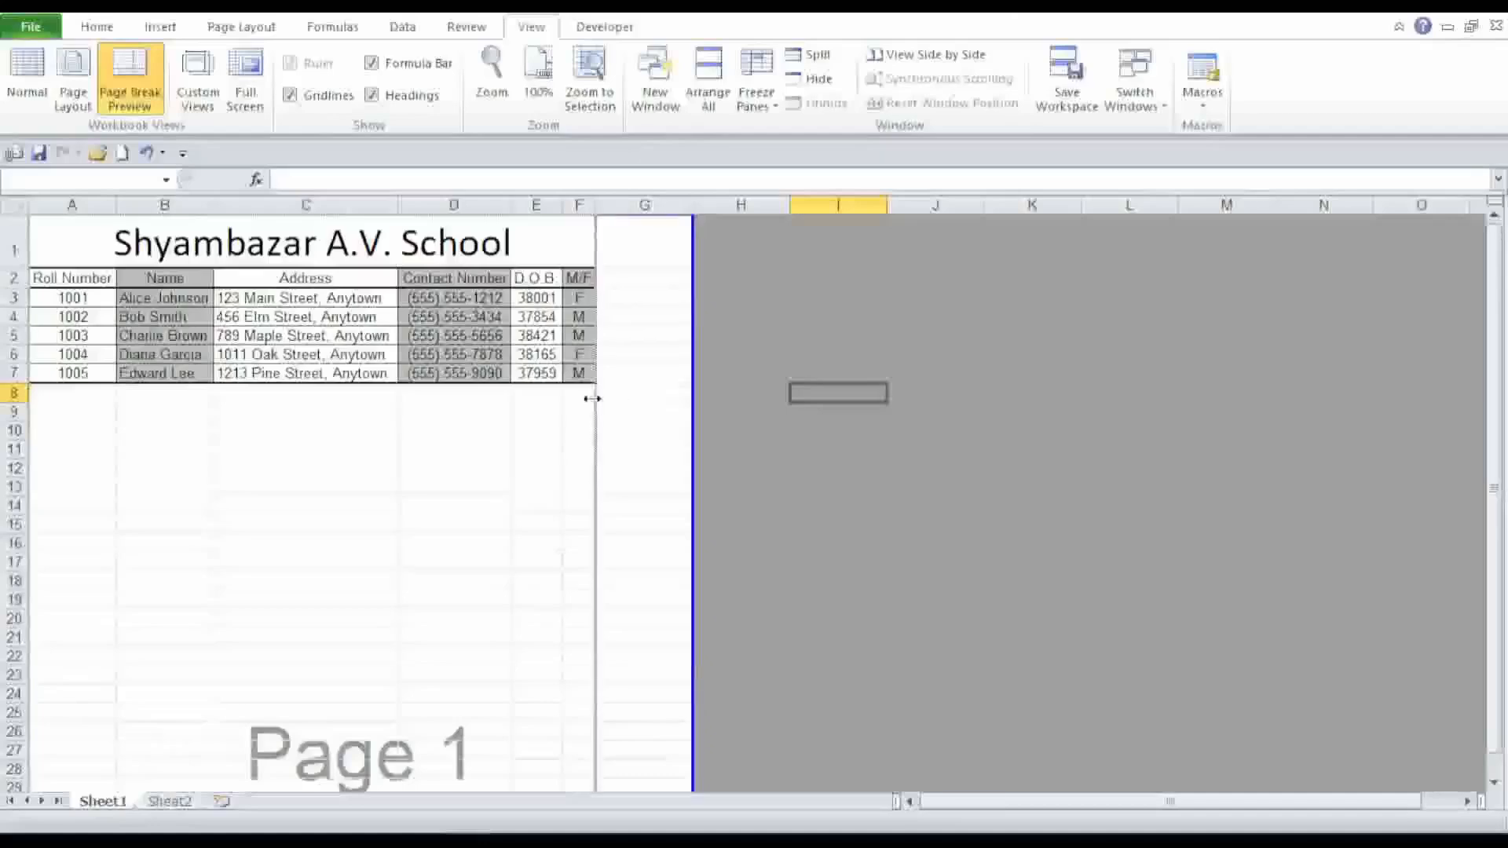
Drag the horizontal page break up so it sits just below row 7, the last data row.
scroll(314, 622, "down", 5)
scroll(314, 622, "down", 5)
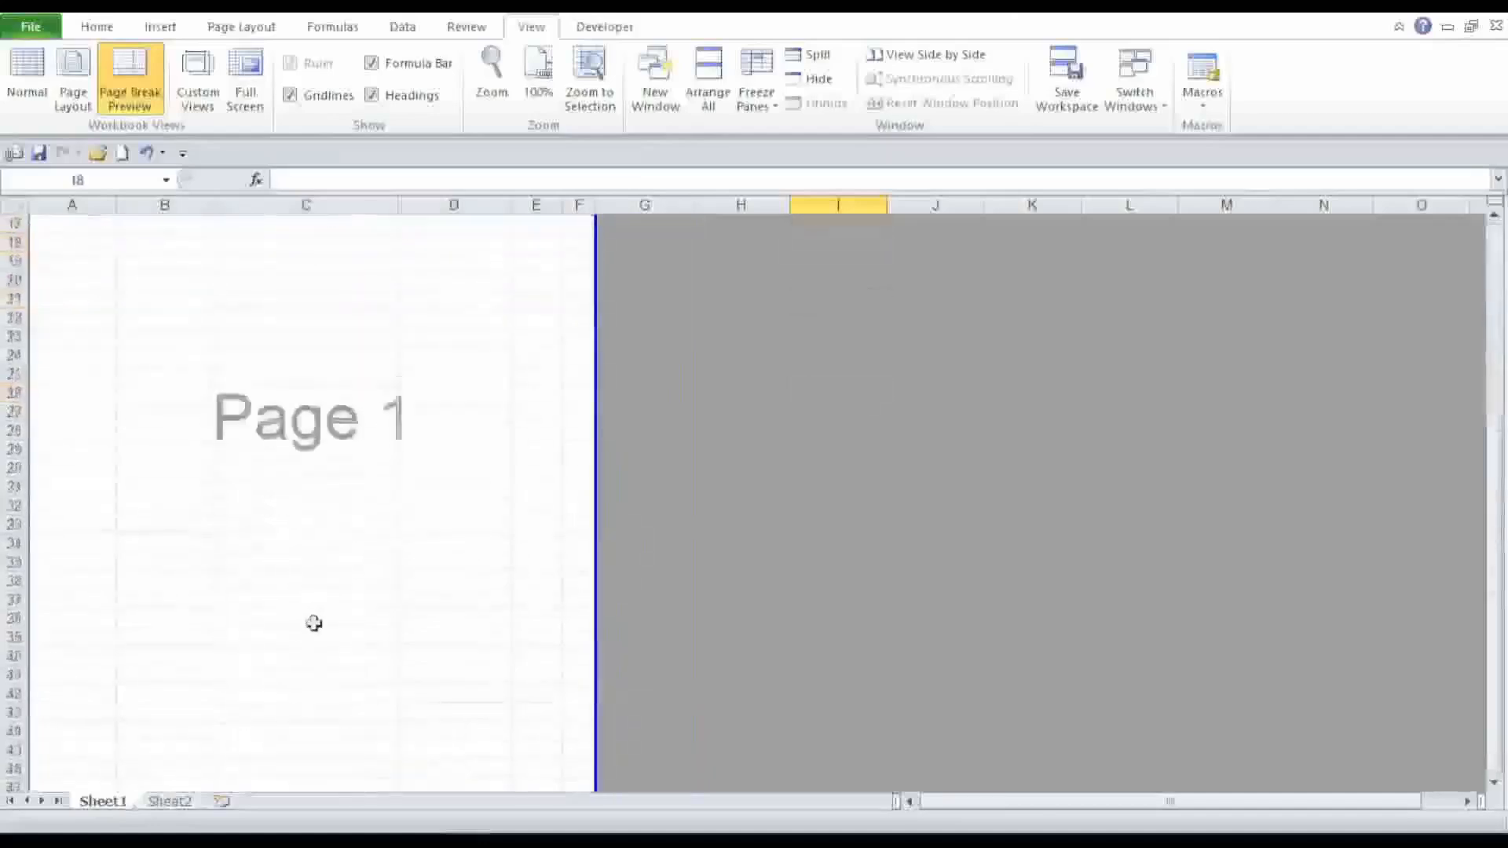
scroll(315, 639, "down", 1)
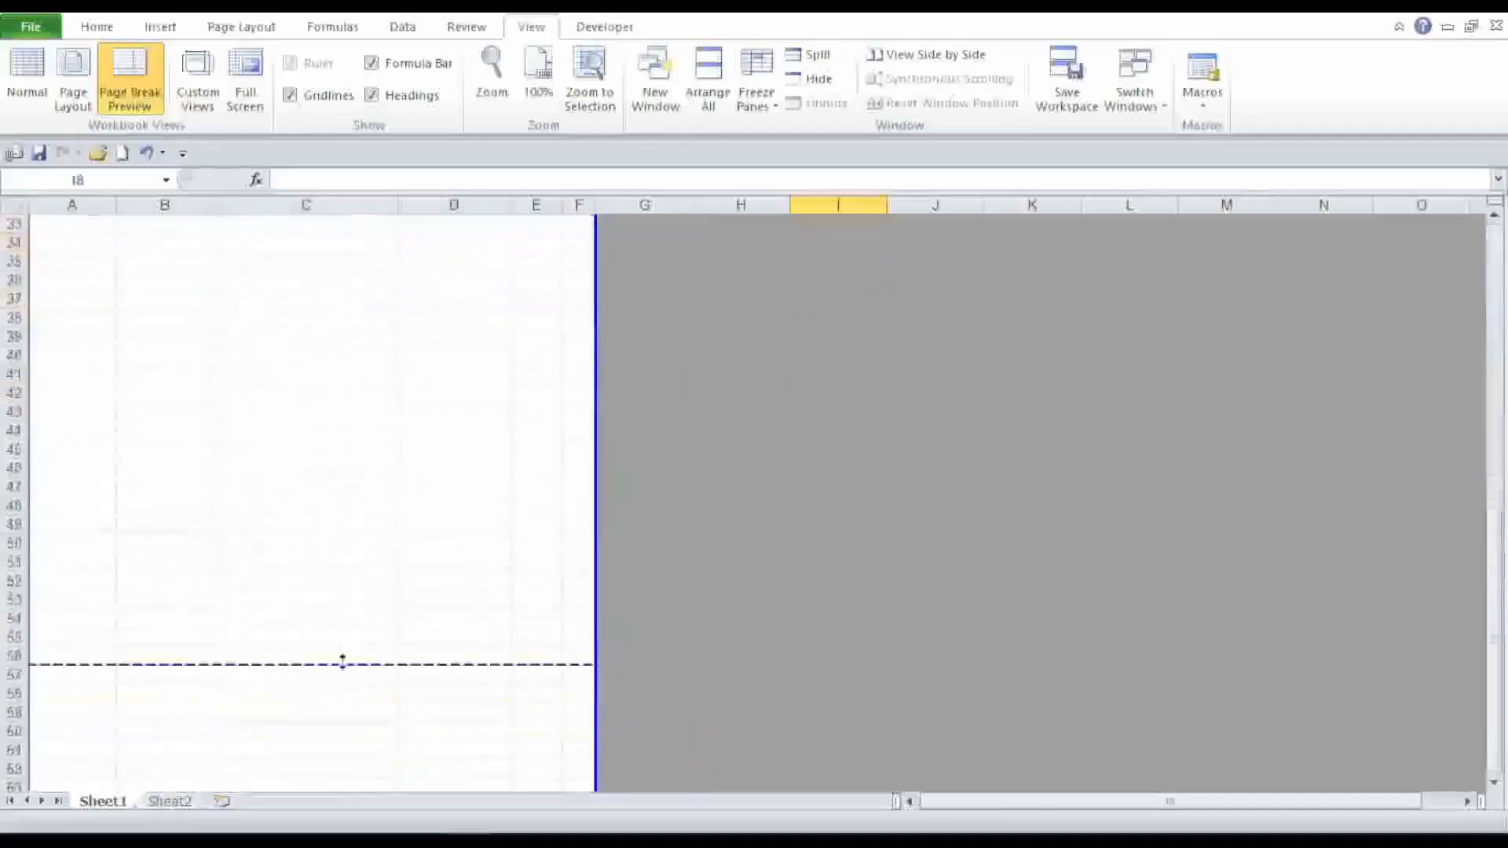
left_click_drag(342, 661, 369, 175)
scroll(397, 374, "up", 4)
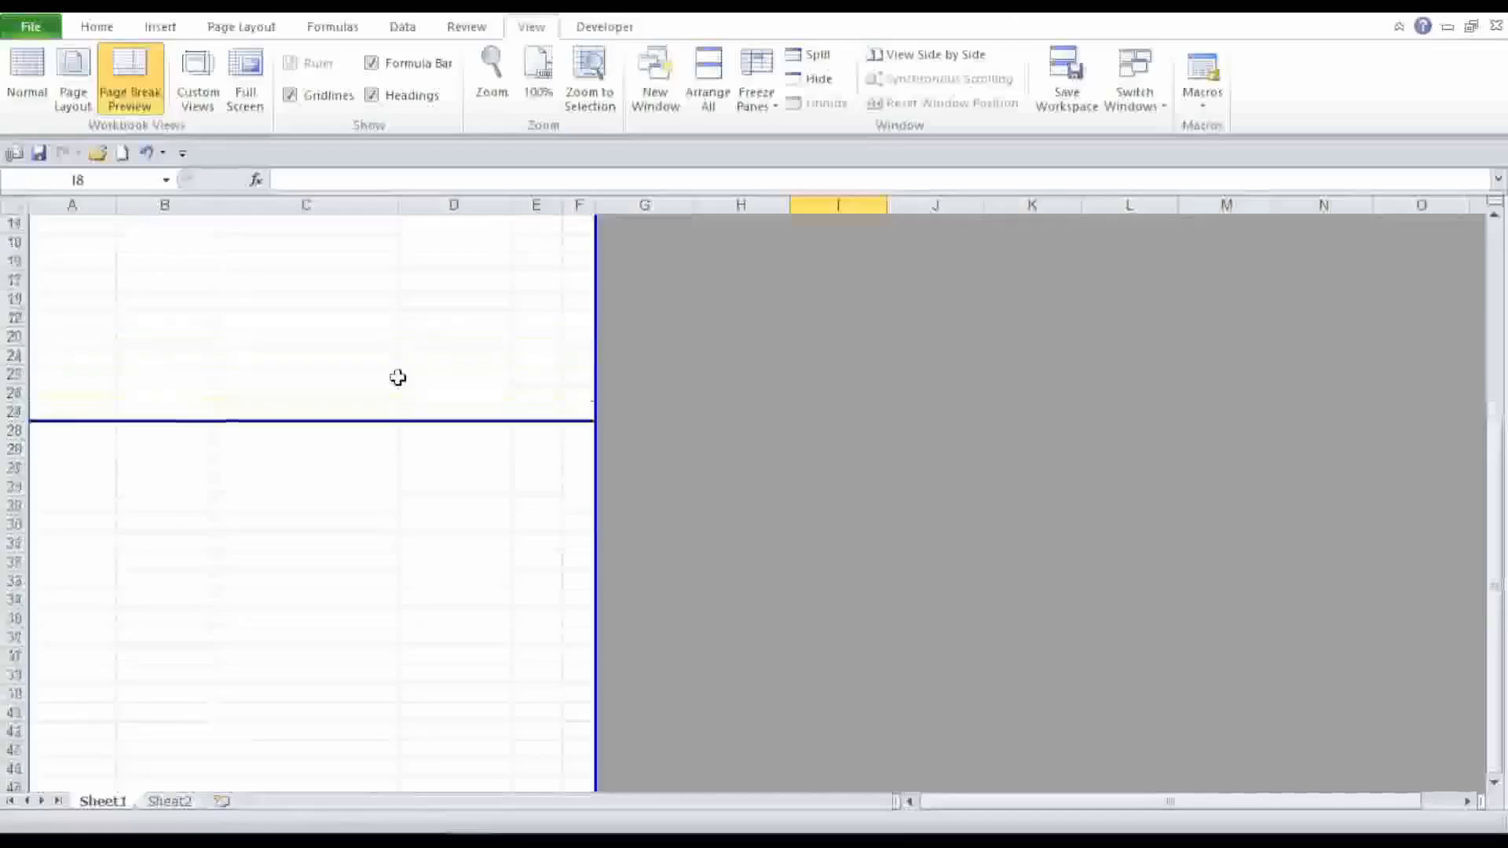
scroll(404, 443, "up", 3)
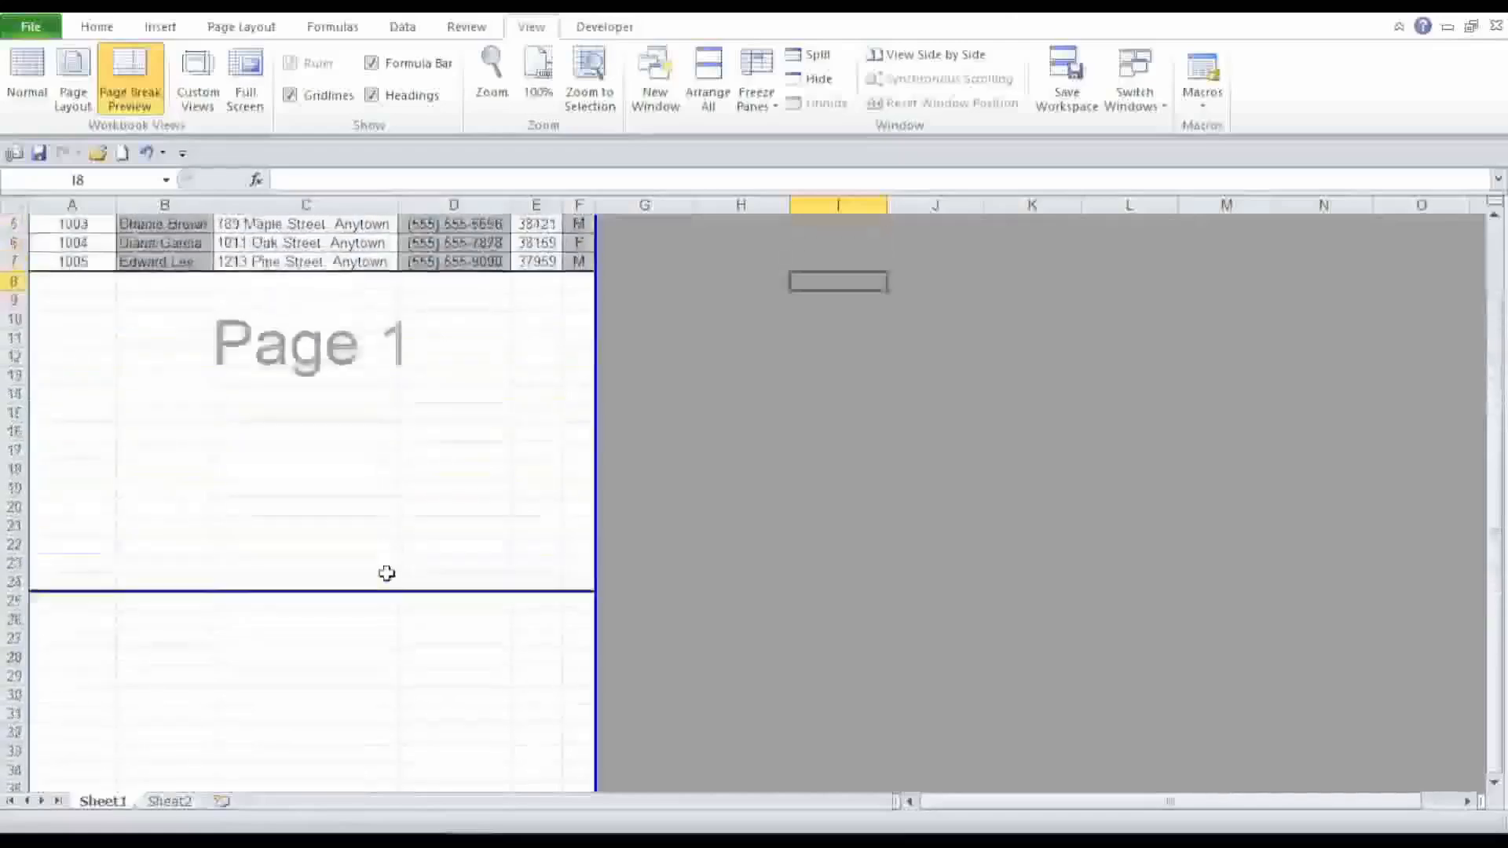
left_click_drag(394, 592, 414, 272)
scroll(706, 410, "up", 2)
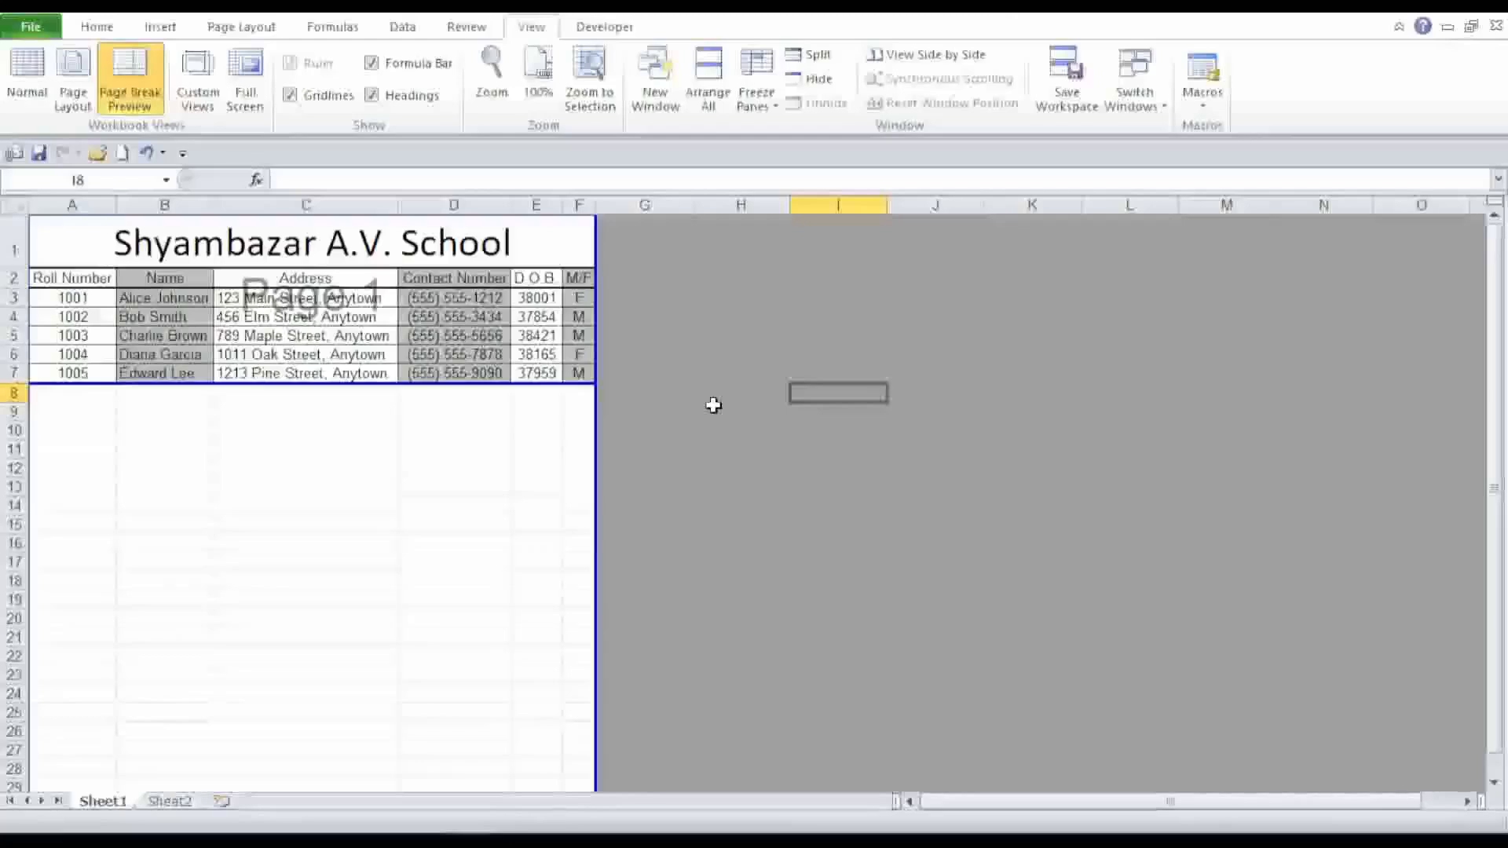
Scroll through the long student list to inspect its repeated rows.
left_click(712, 406)
left_click(99, 31)
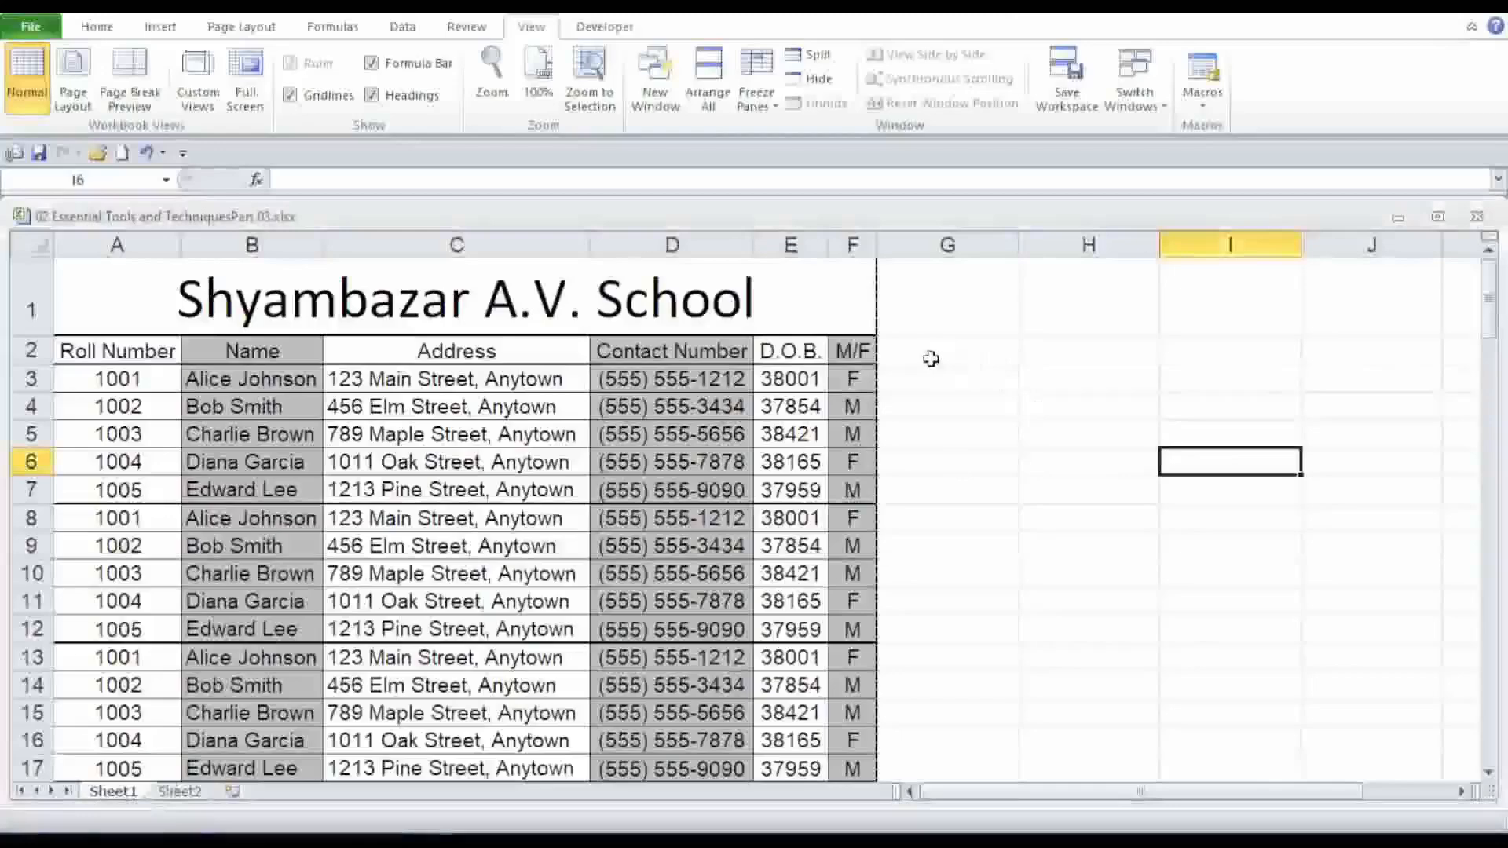
scroll(930, 359, "down", 2)
scroll(930, 359, "up", 2)
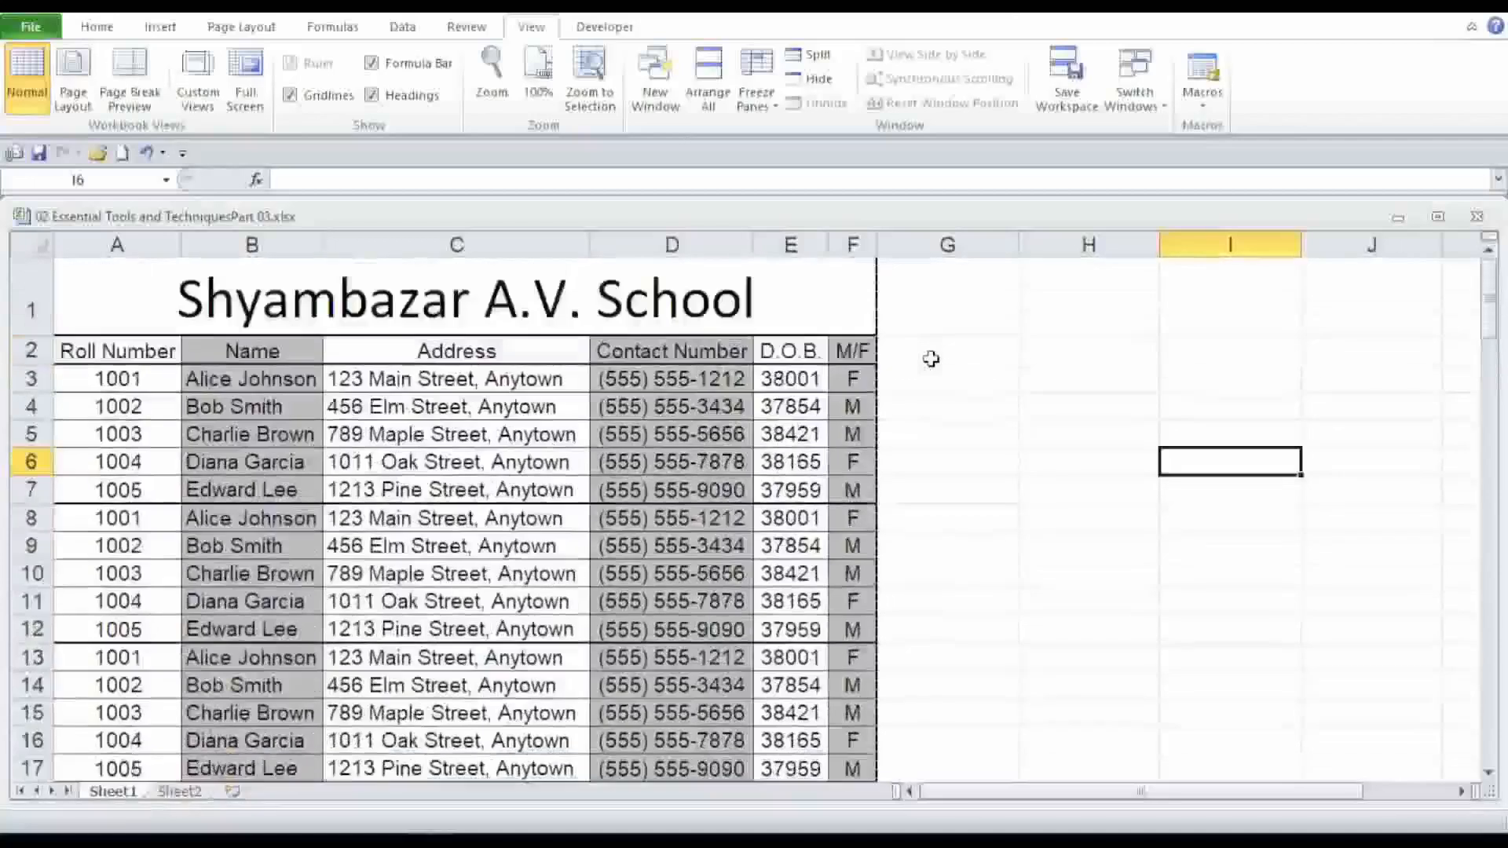
scroll(931, 358, "down", 1)
scroll(949, 337, "up", 1)
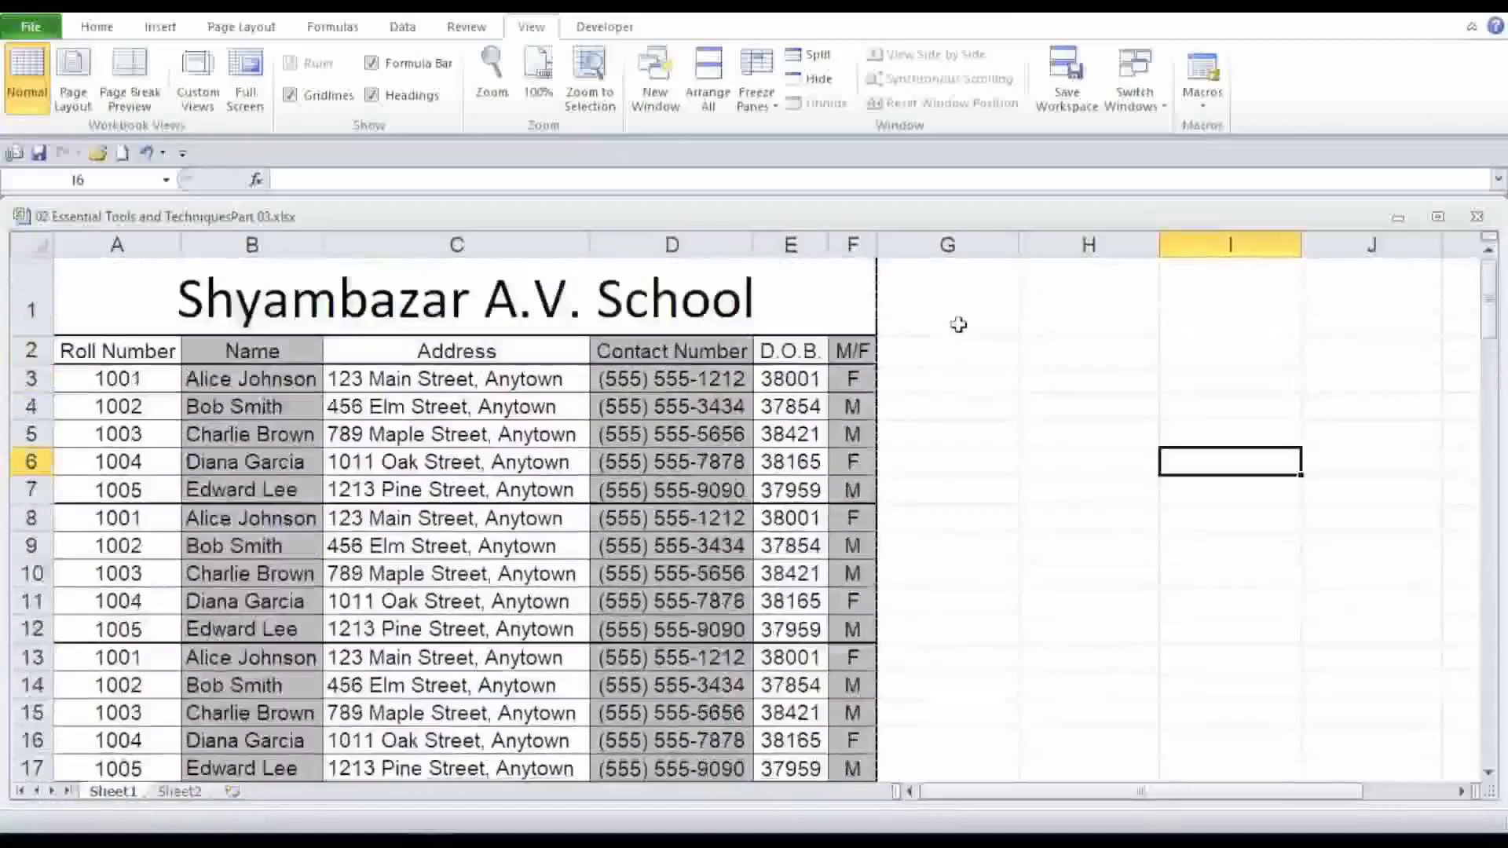
scroll(958, 325, "down", 1)
scroll(958, 324, "up", 1)
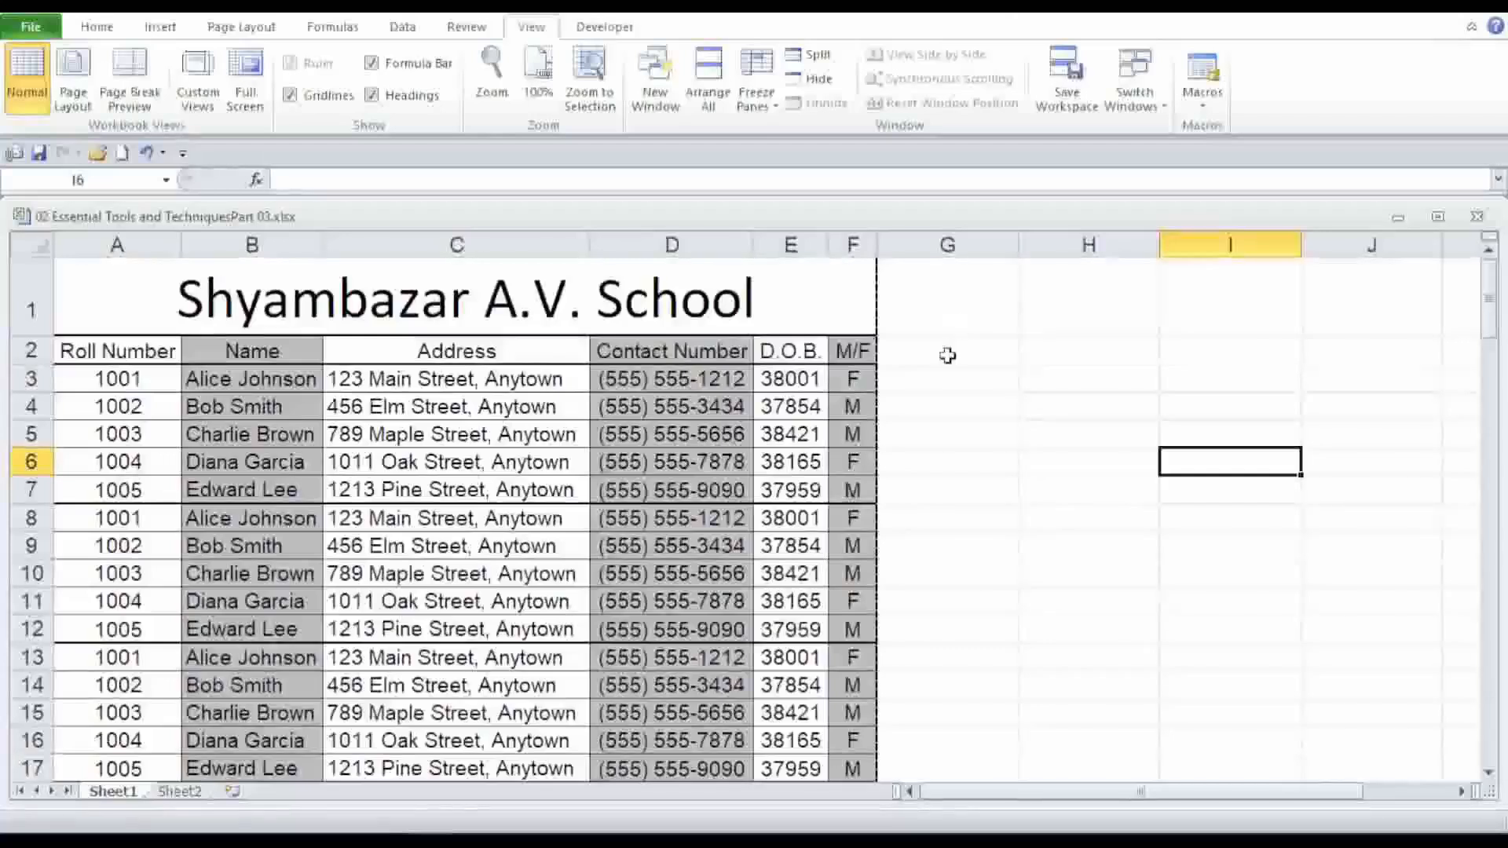
scroll(947, 355, "down", 5)
scroll(947, 355, "down", 10)
scroll(947, 355, "down", 8)
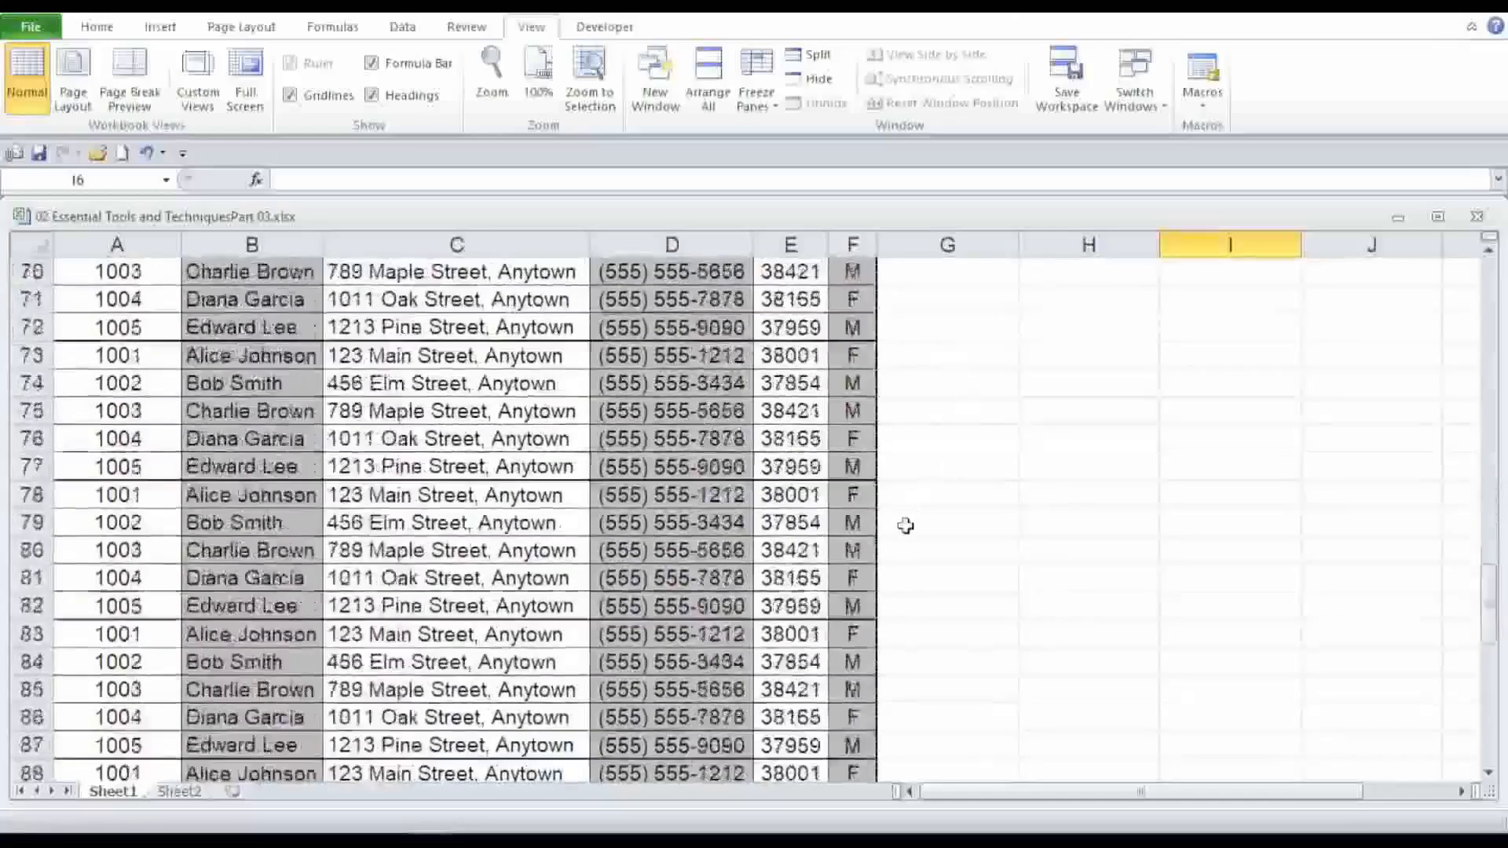
scroll(906, 525, "down", 10)
scroll(906, 526, "down", 1)
scroll(905, 525, "up", 2)
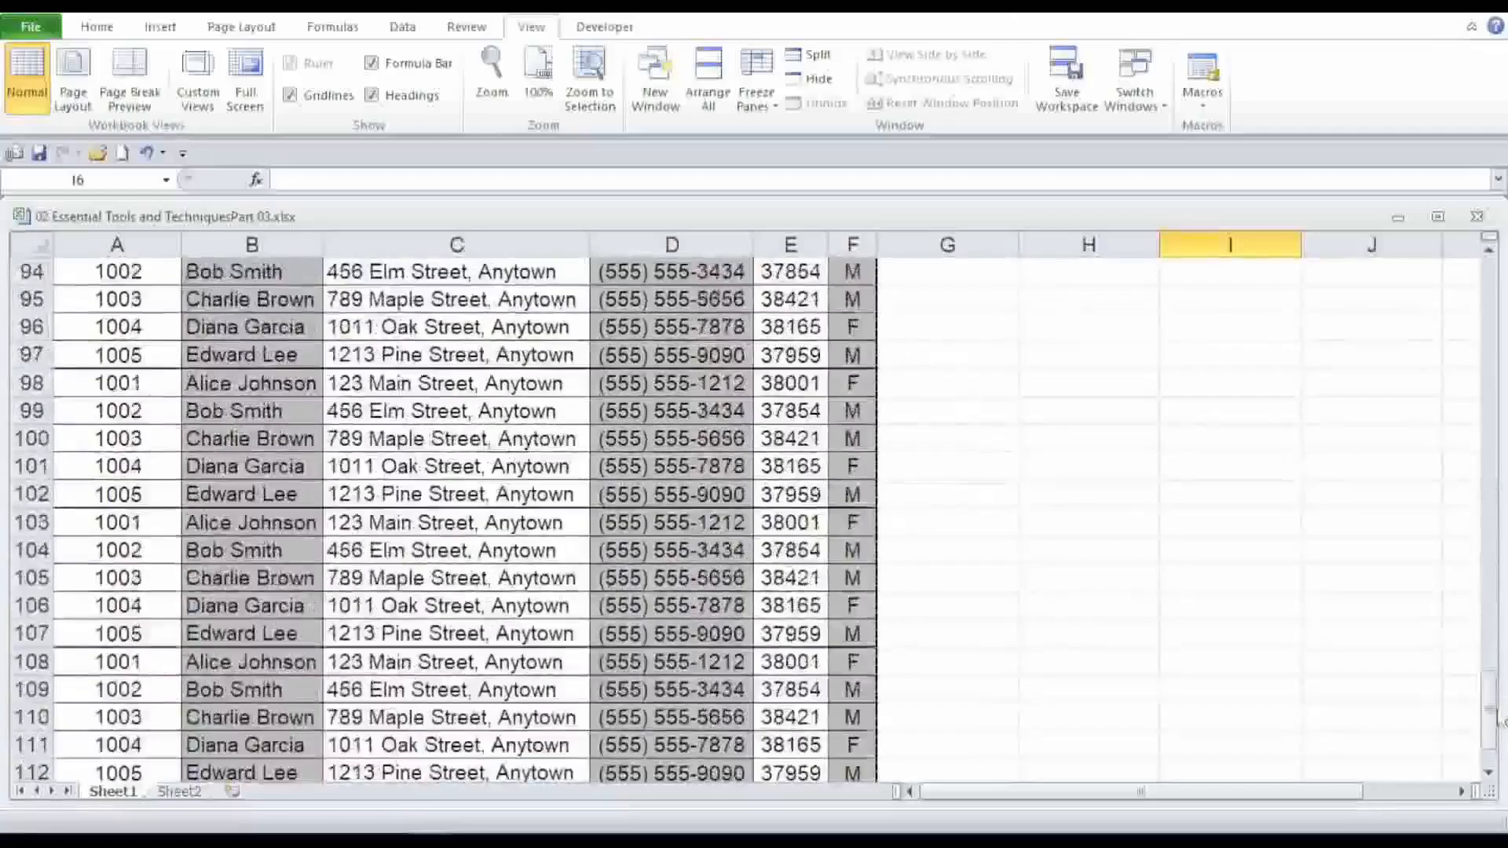
left_click_drag(1490, 707, 1490, 282)
left_click(1013, 350)
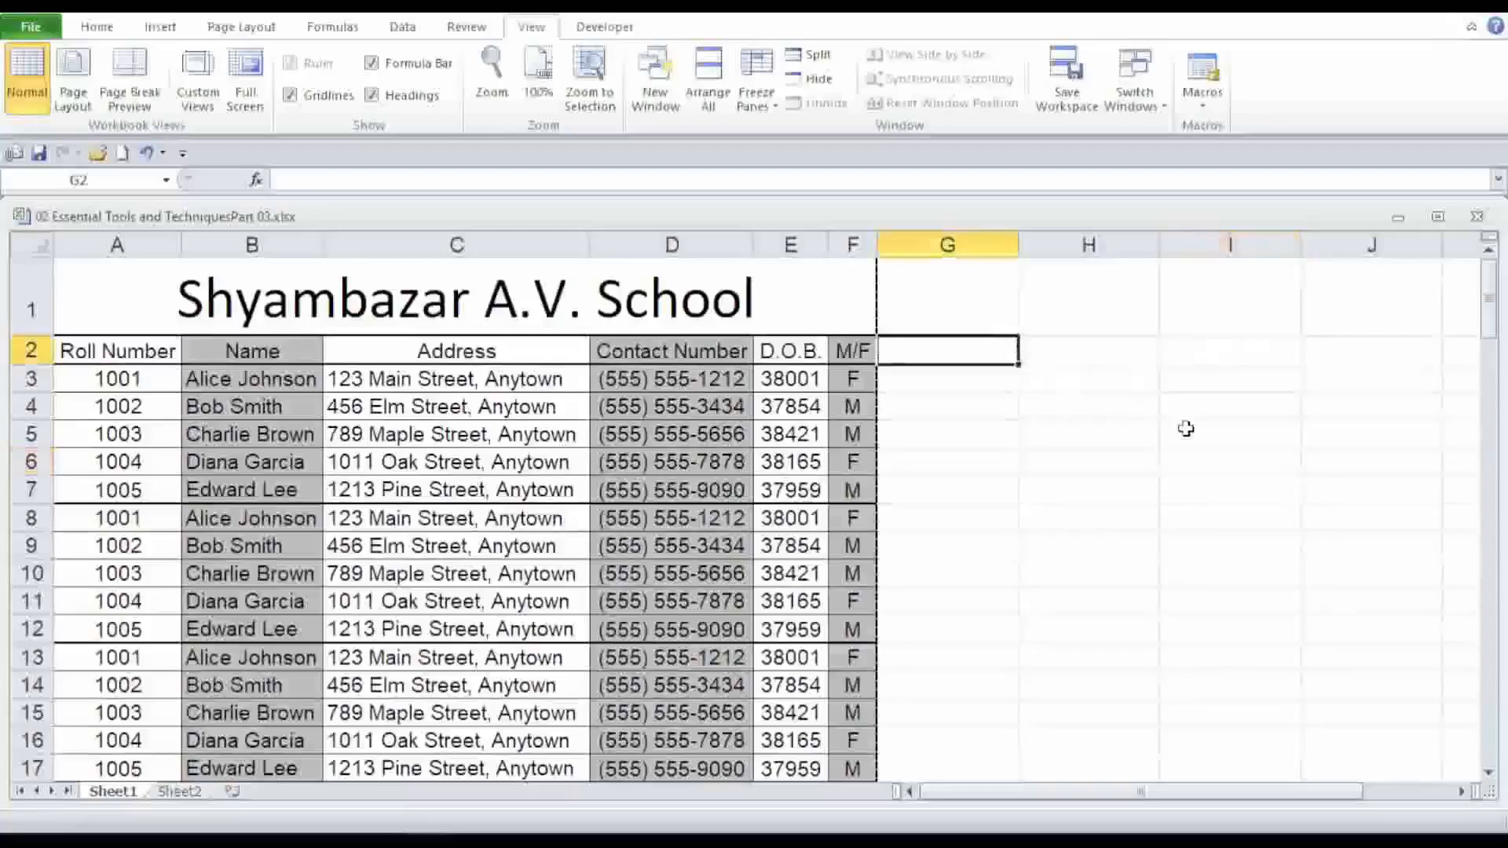
Split the window into panes at cell I5.
left_click(97, 26)
left_click(1235, 430)
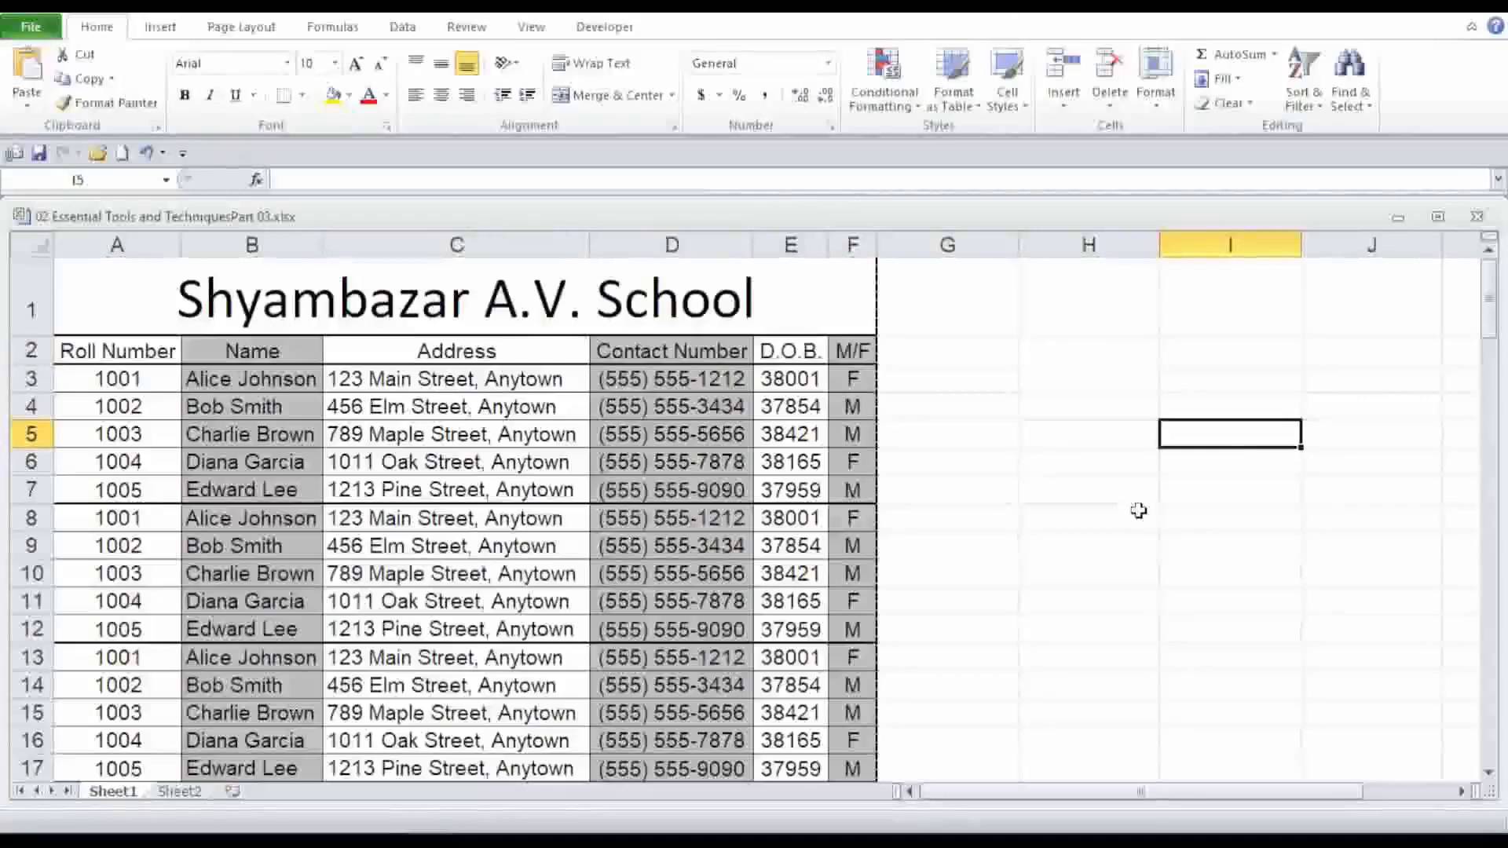
left_click(531, 26)
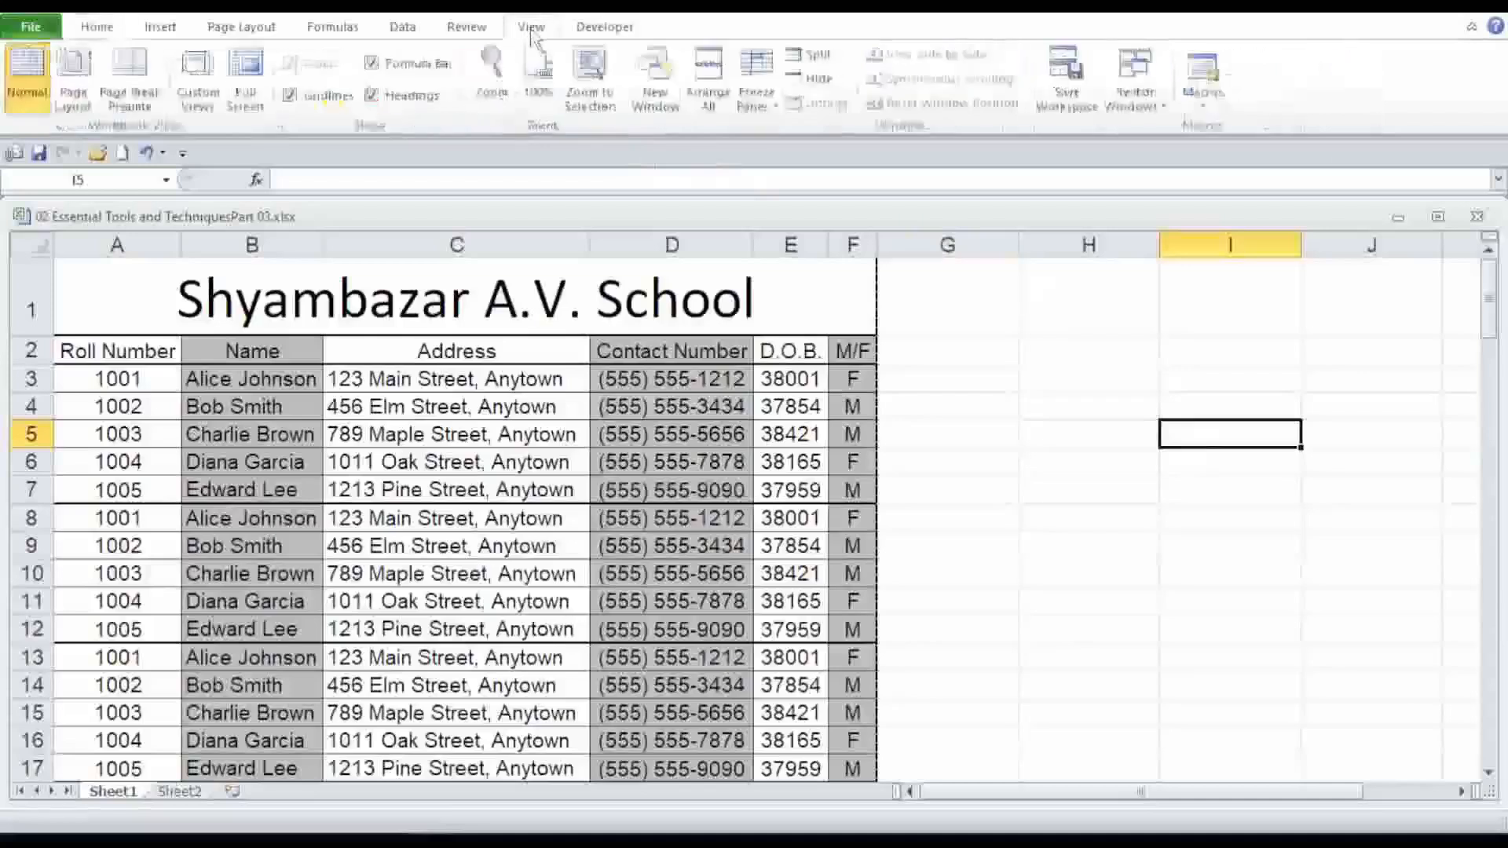
left_click(809, 63)
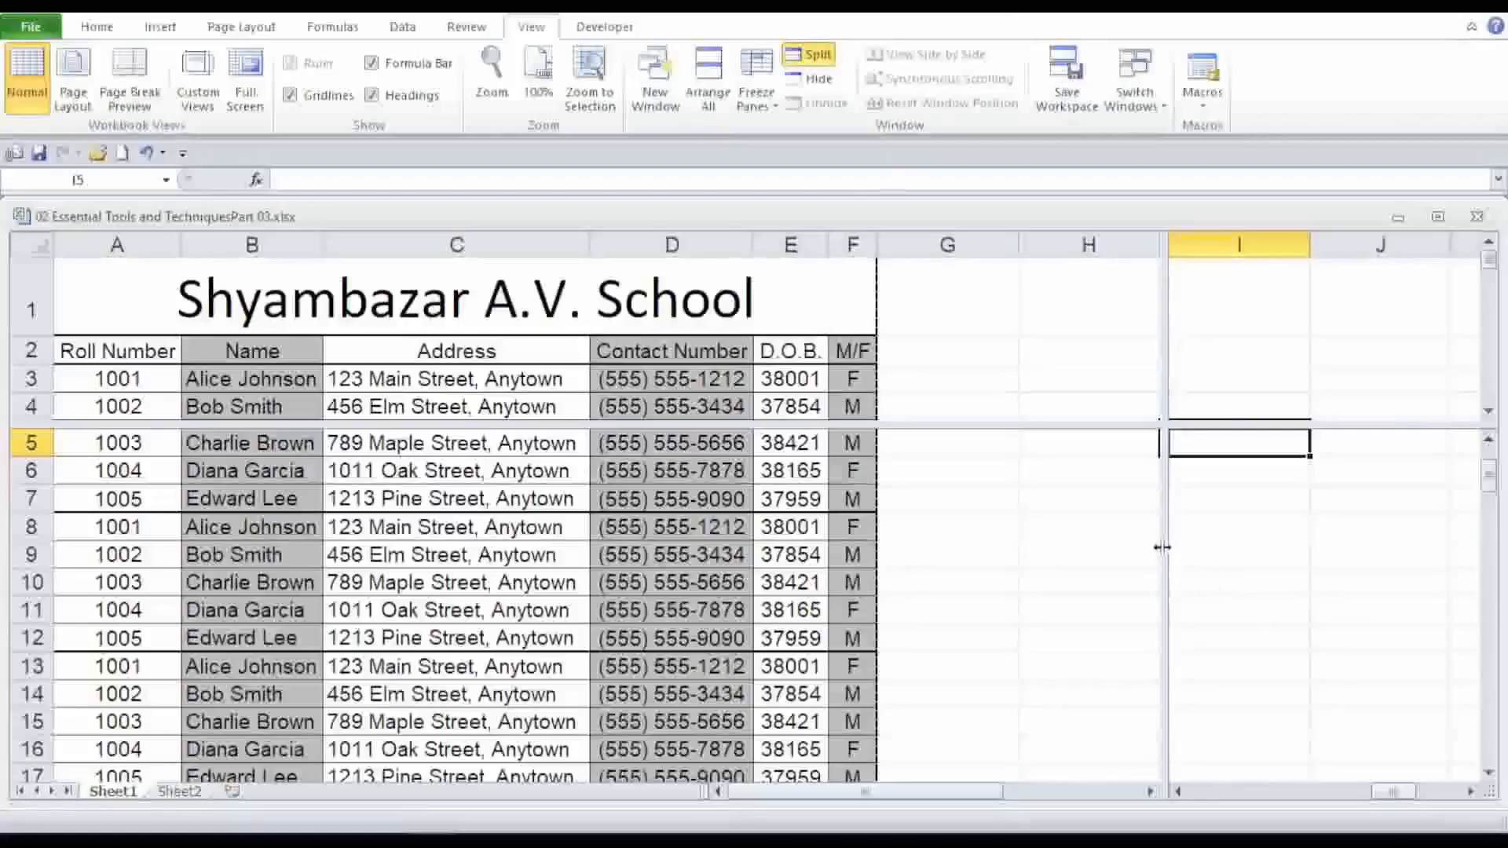
Remove the vertical split and move the horizontal split up to just below row 2.
left_click_drag(1162, 547, 10, 549)
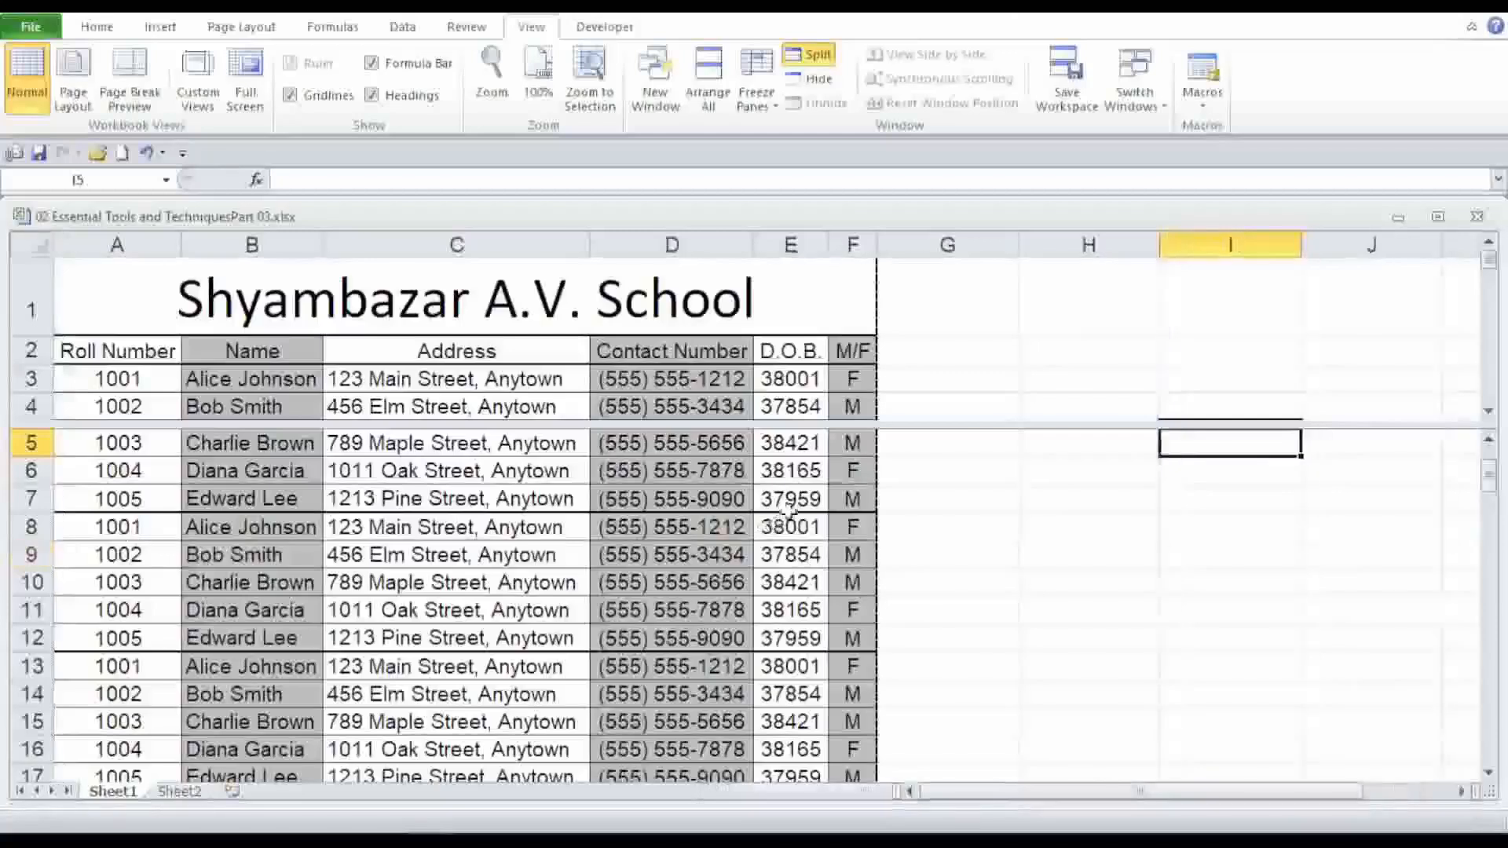
left_click_drag(892, 428, 878, 368)
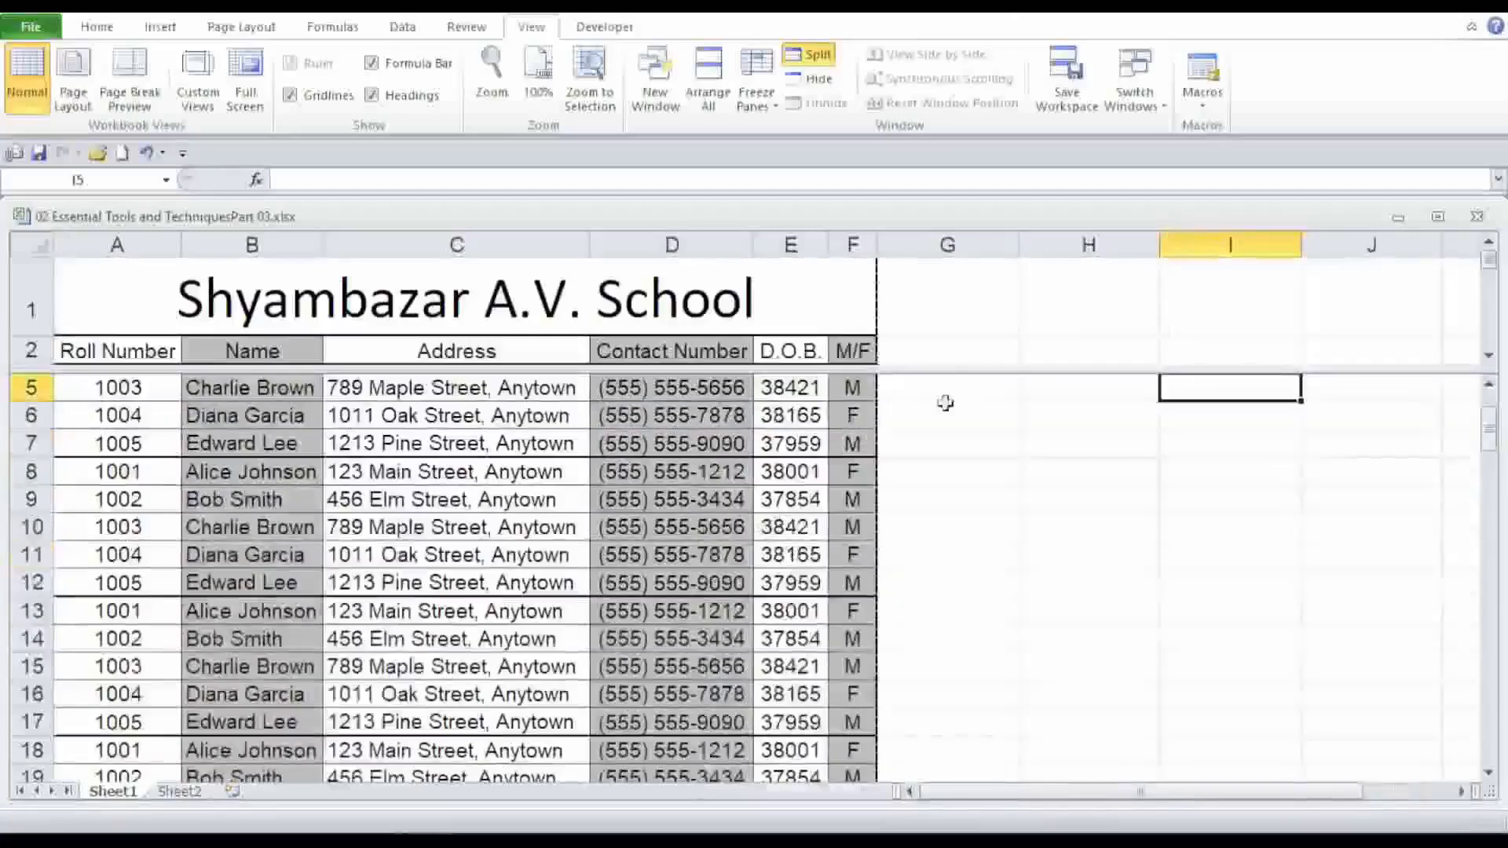
scroll(1023, 449, "up", 2)
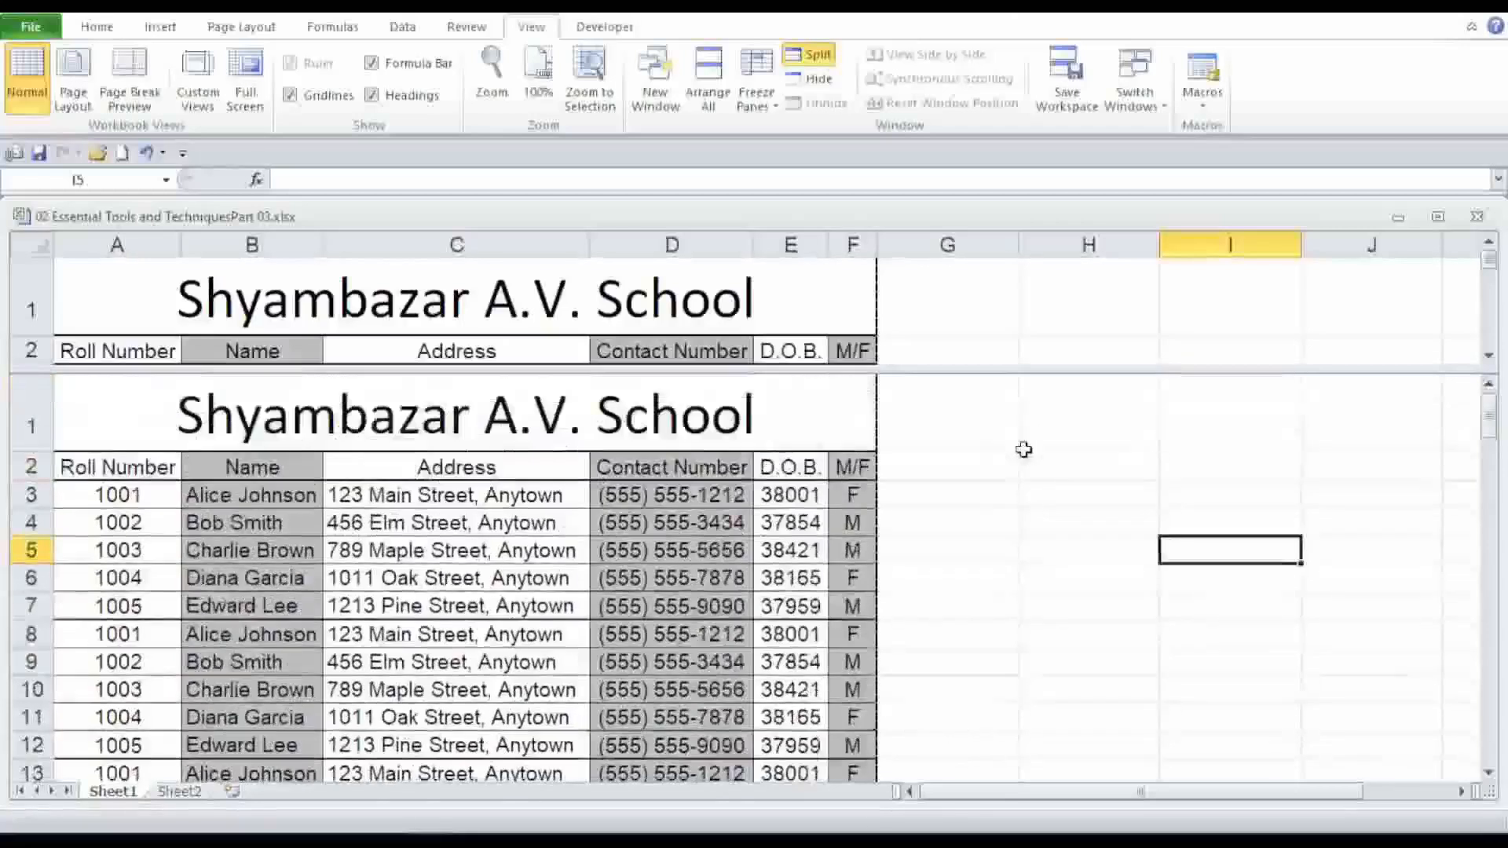
scroll(1023, 449, "down", 2)
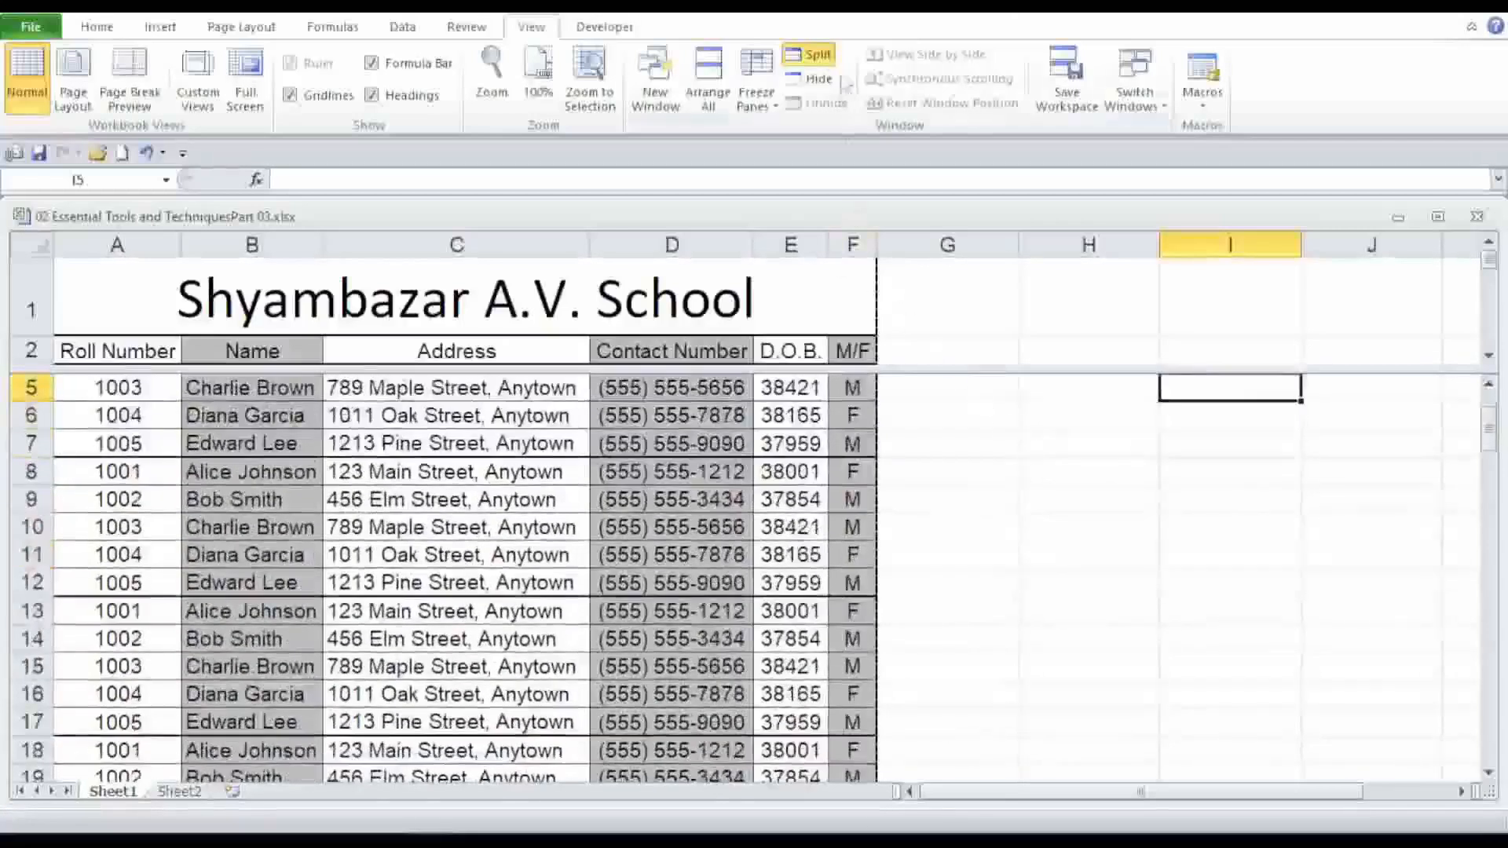
Freeze the panes so the title and header rows stay visible while scrolling through the list.
left_click(756, 96)
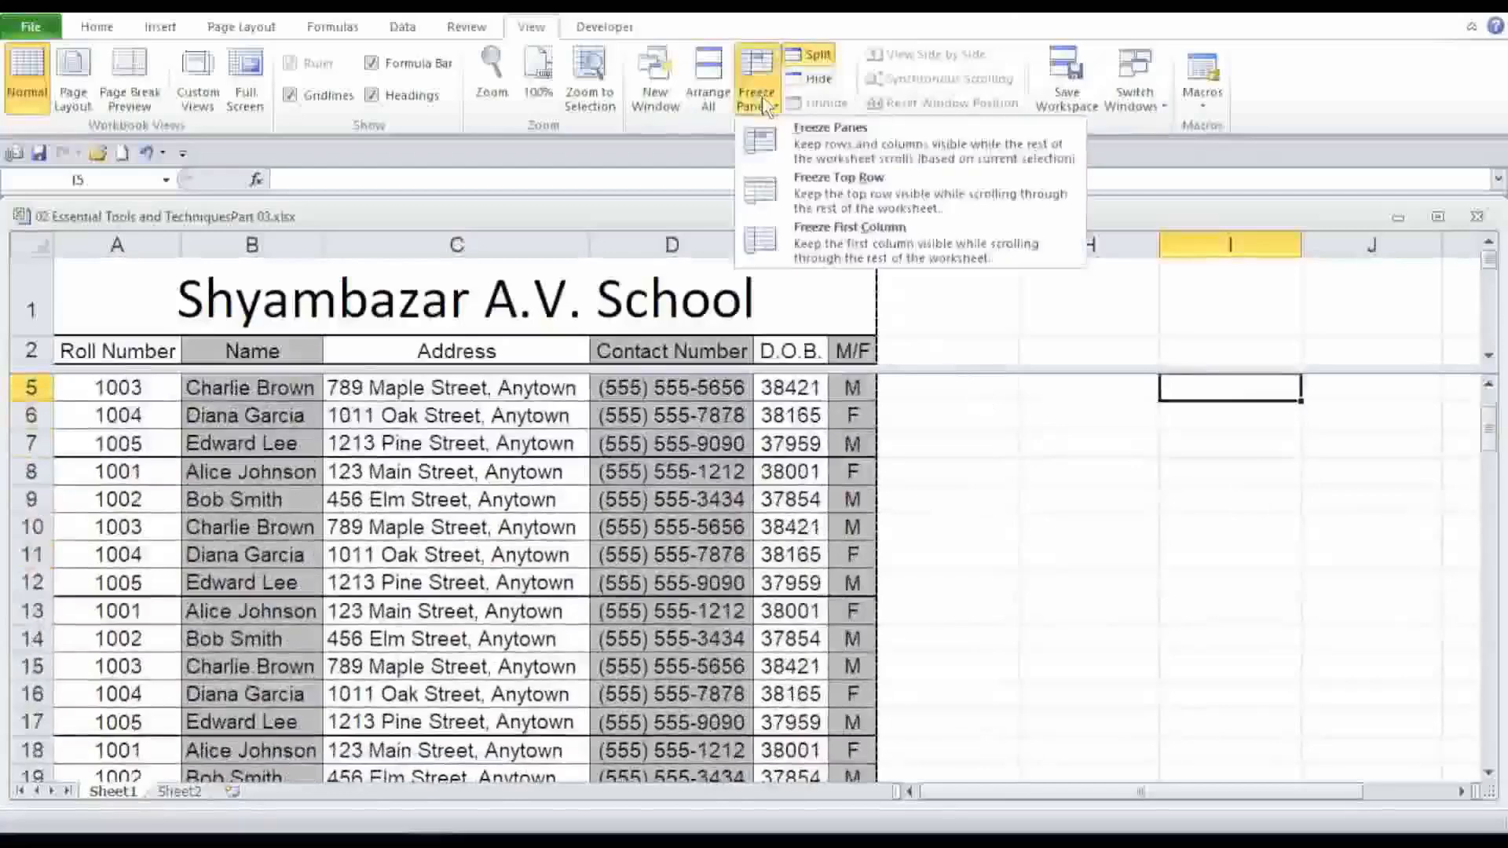
left_click(798, 141)
scroll(779, 402, "up", 1)
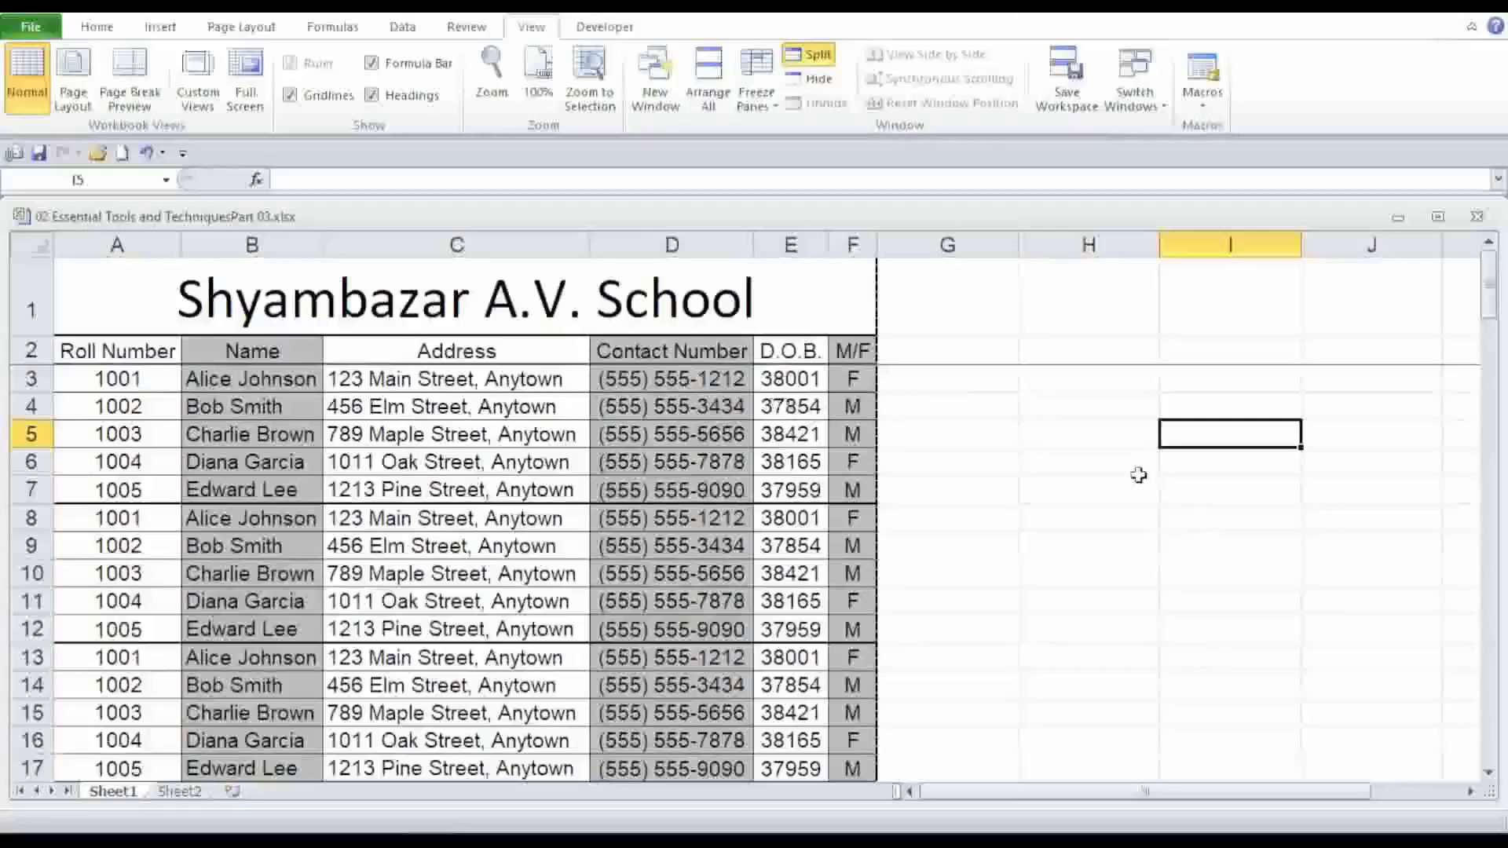
scroll(1136, 476, "down", 5)
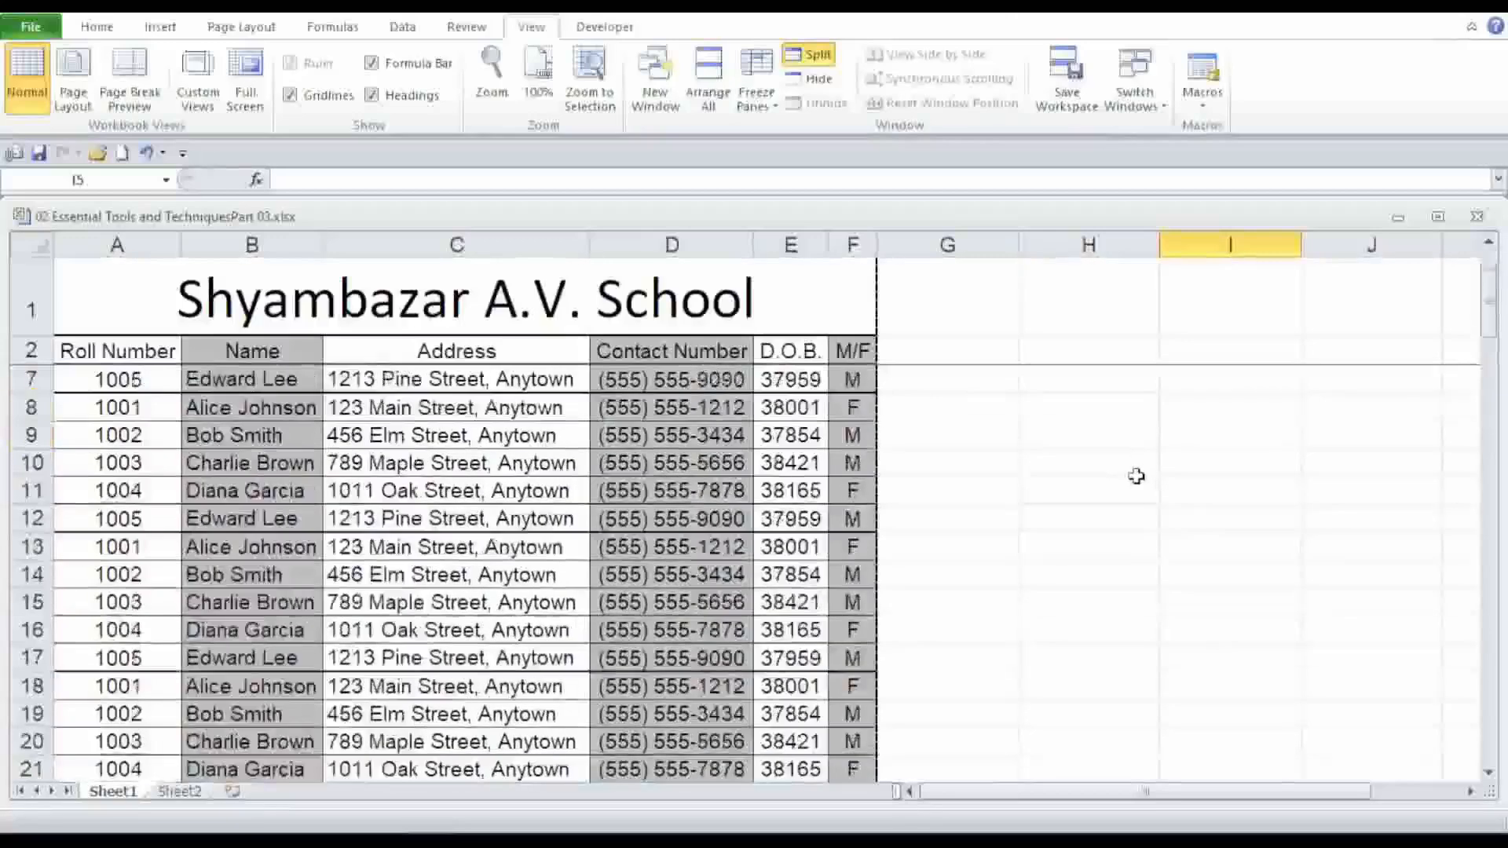
scroll(1136, 476, "down", 8)
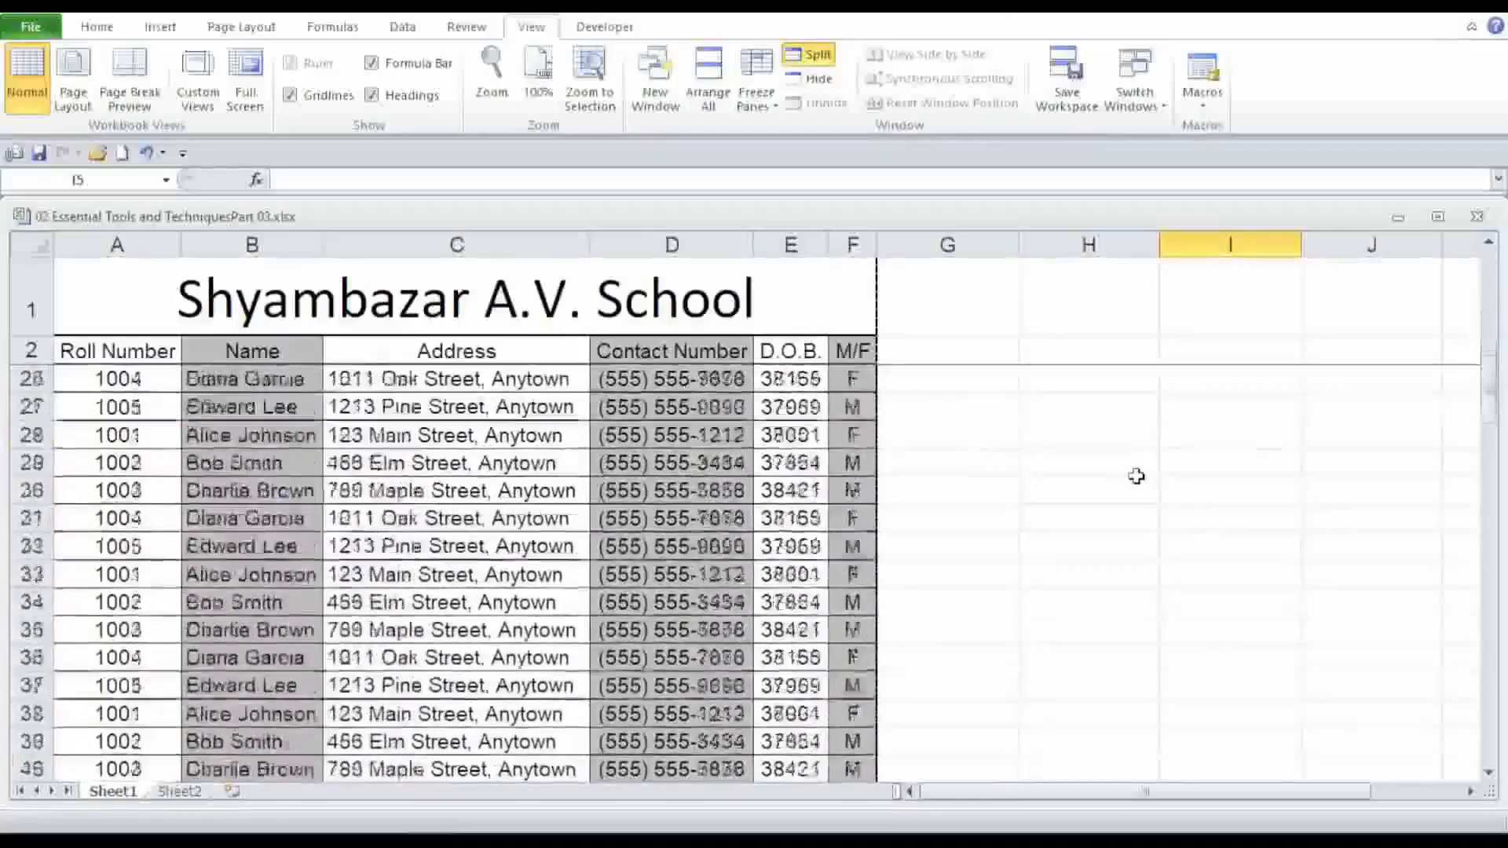
scroll(1140, 485, "down", 3)
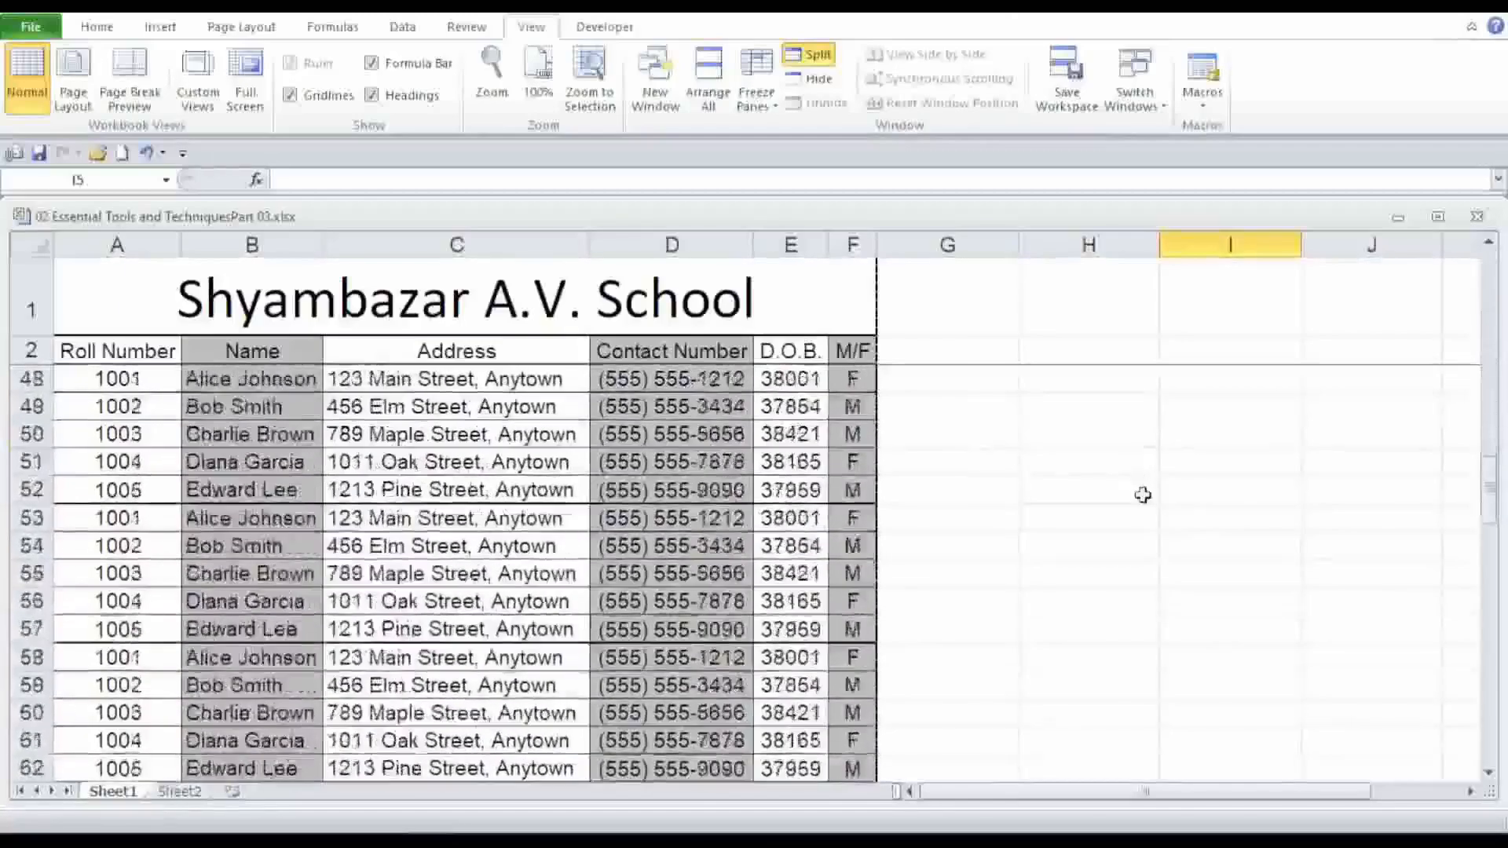
scroll(1141, 502, "up", 4)
scroll(1141, 519, "up", 11)
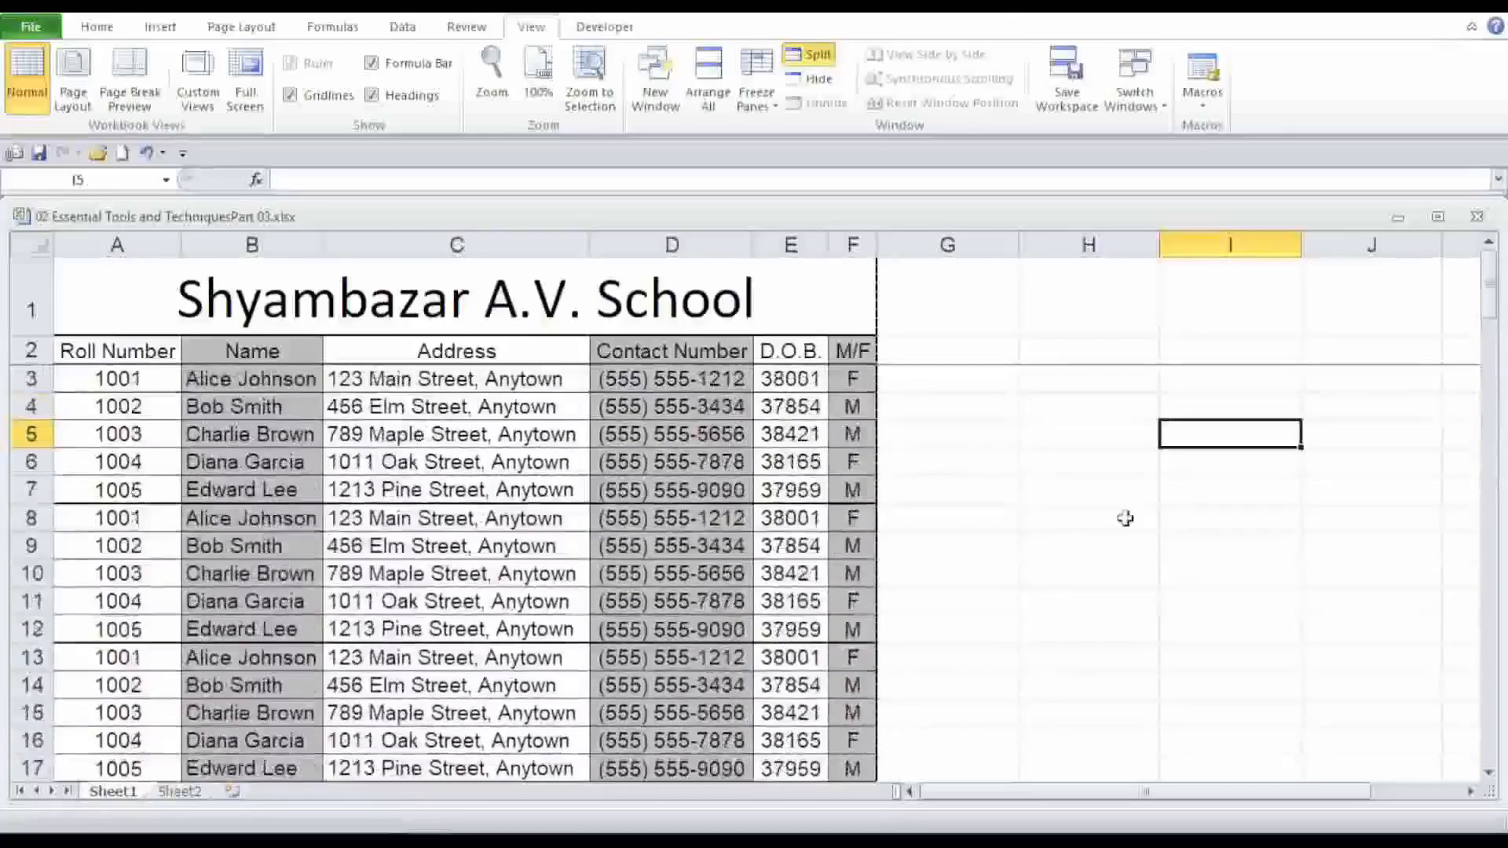
scroll(1141, 519, "down", 7)
scroll(1125, 519, "down", 4)
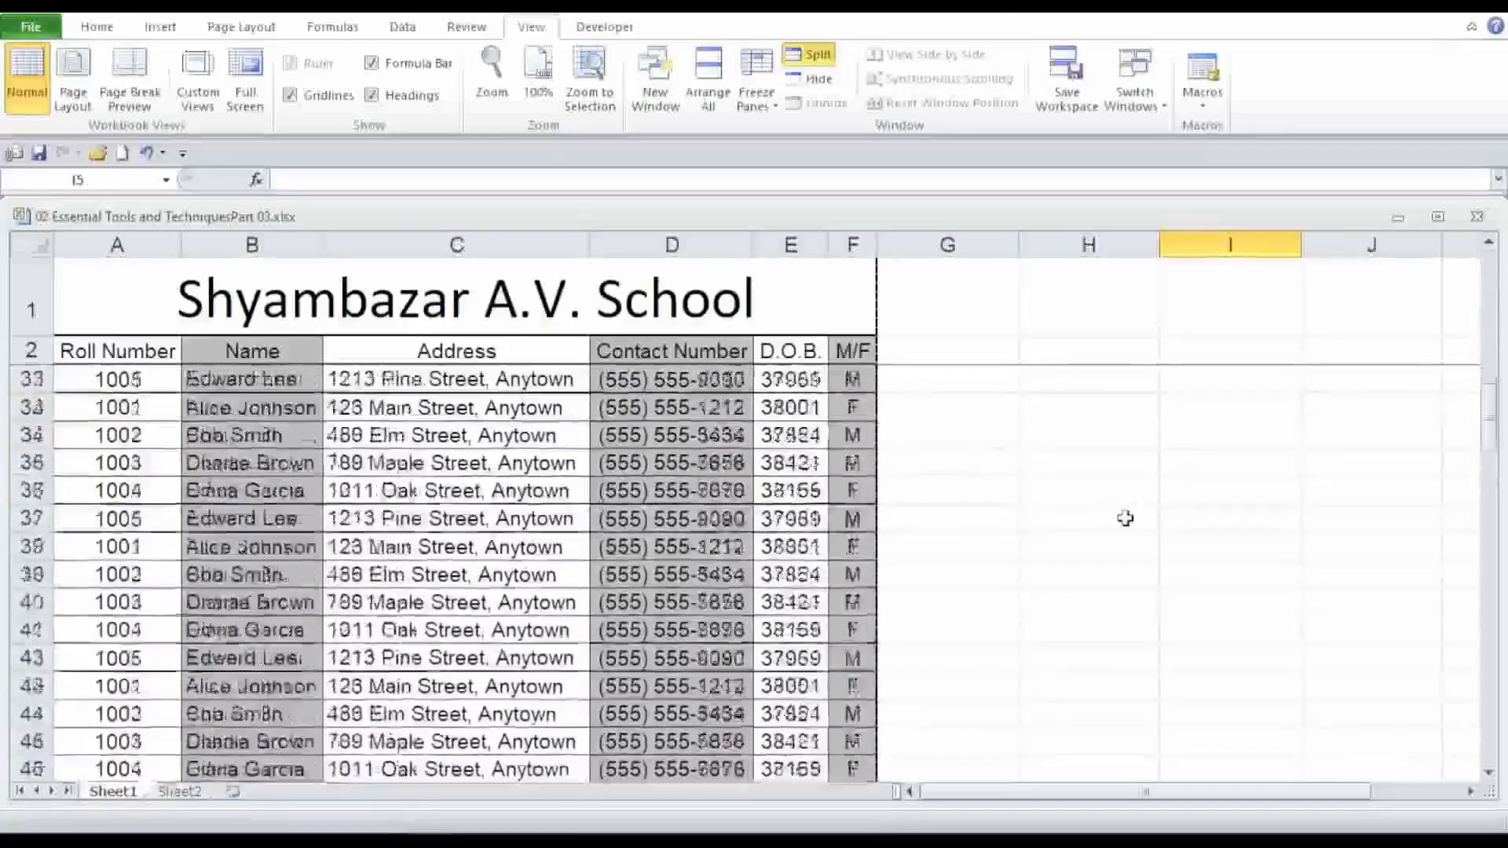
Remove the split and frozen panes so the sheet scrolls as a single window again.
left_click(724, 300)
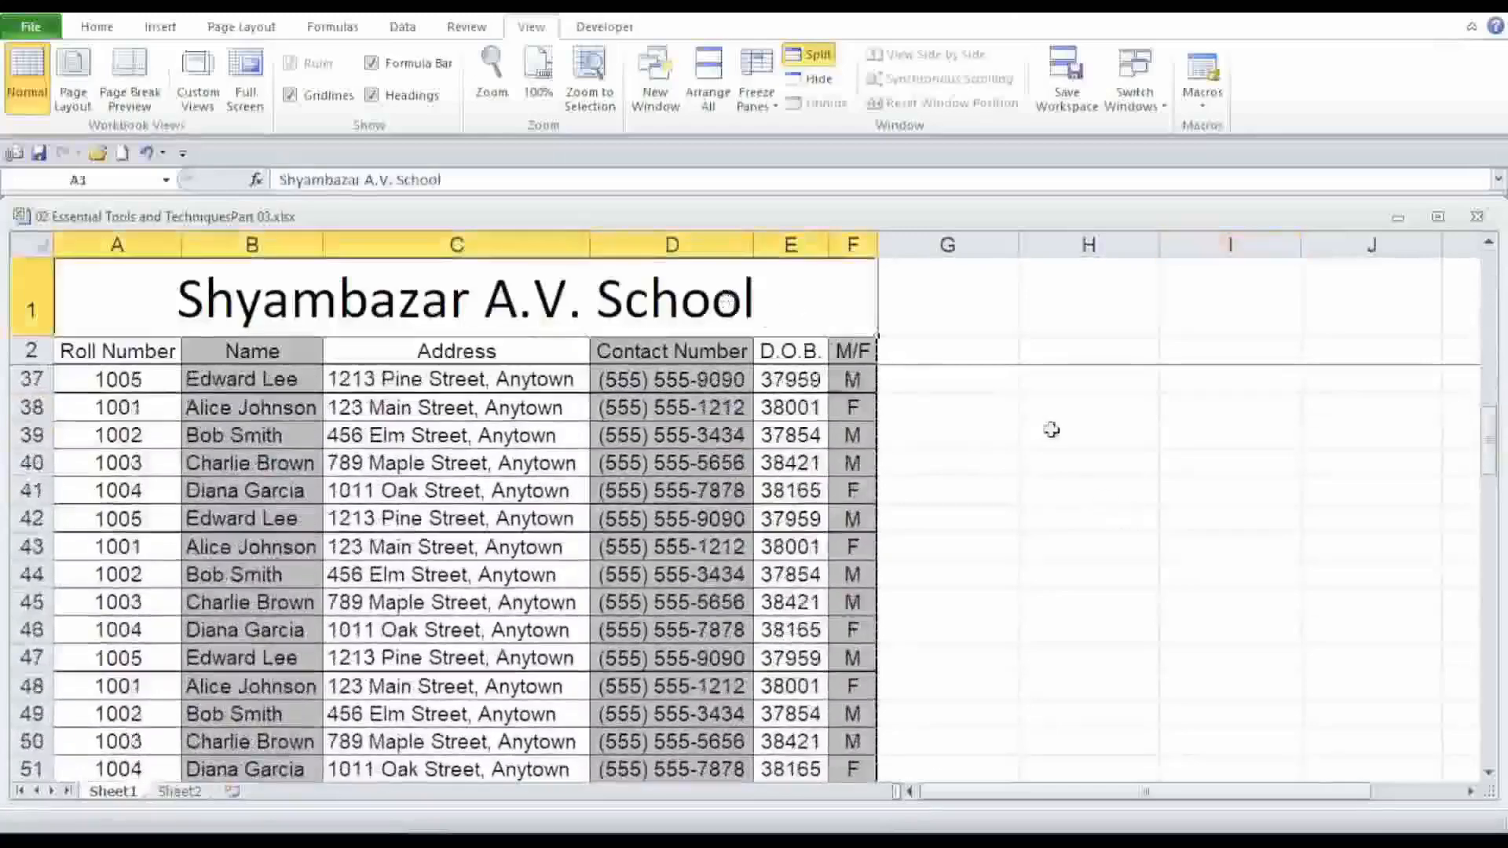
left_click(1056, 518)
scroll(1020, 526, "up", 2)
scroll(1011, 533, "up", 10)
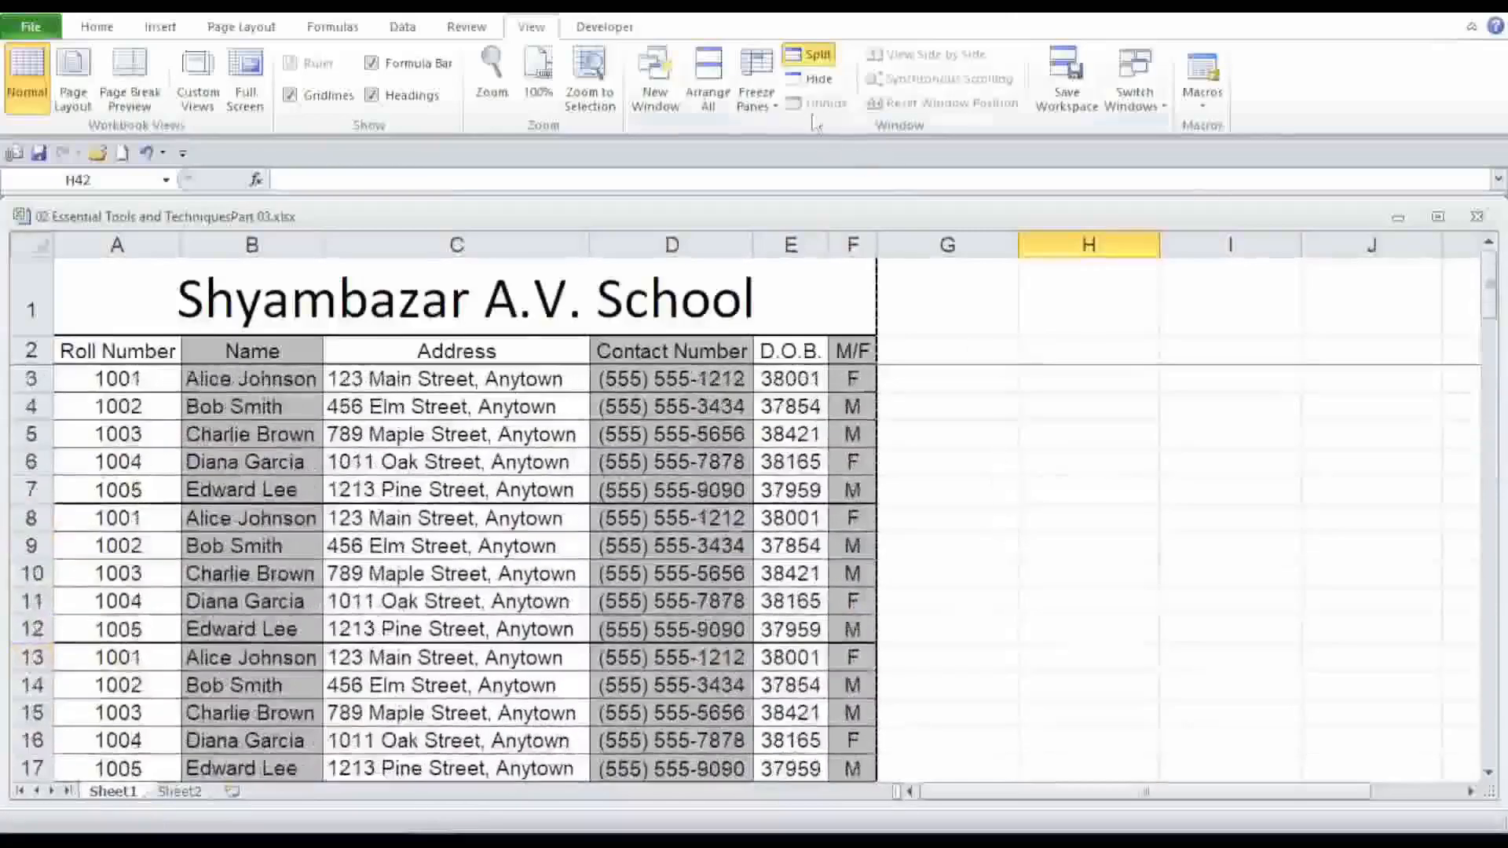
left_click(817, 57)
left_click(1063, 490)
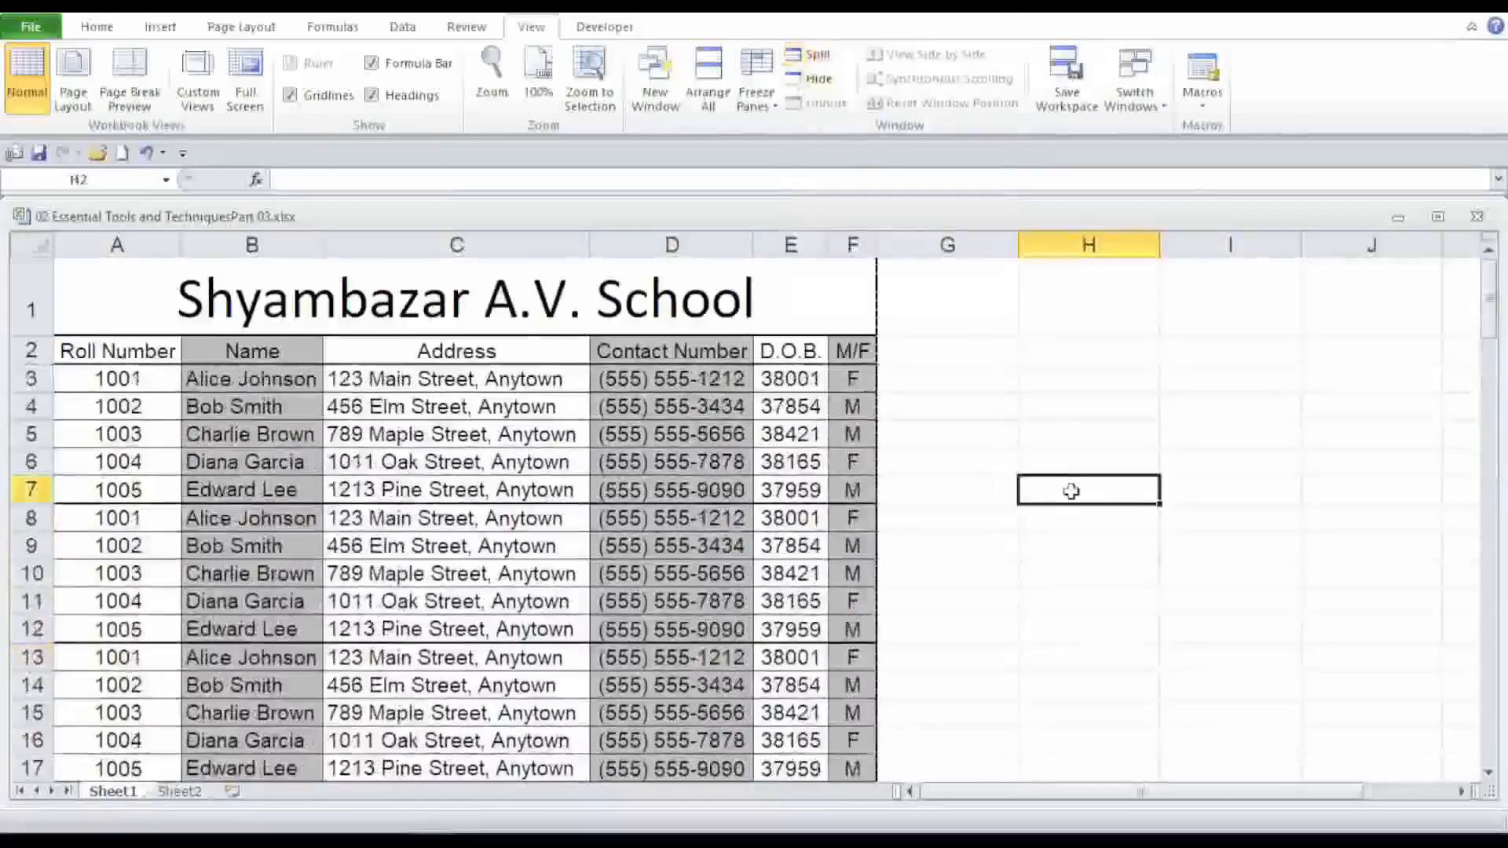
scroll(993, 476, "down", 2)
scroll(993, 476, "up", 2)
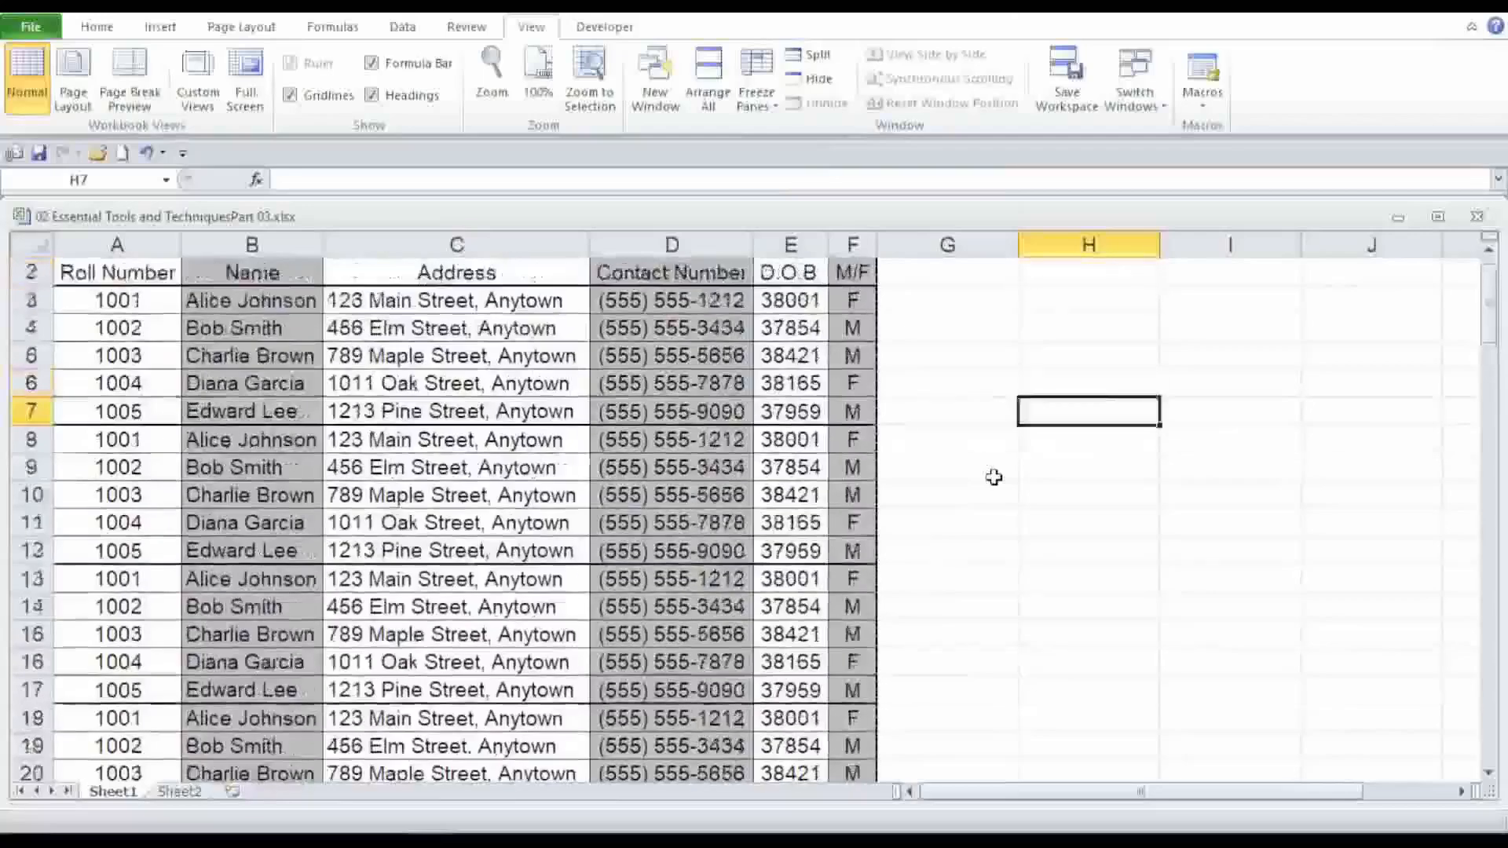
scroll(993, 475, "down", 3)
scroll(982, 555, "up", 3)
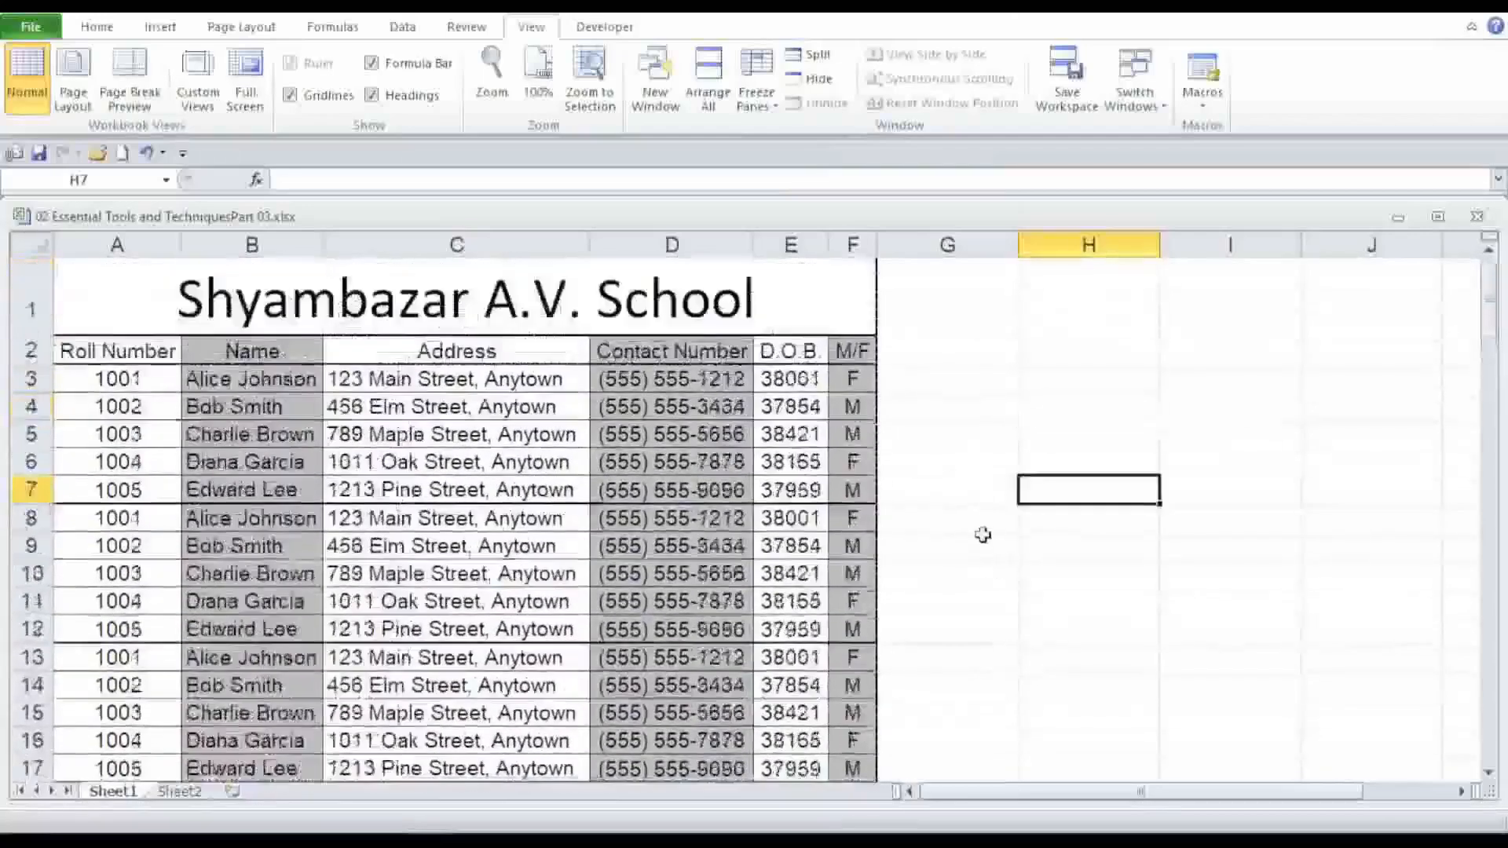
left_click(1076, 581)
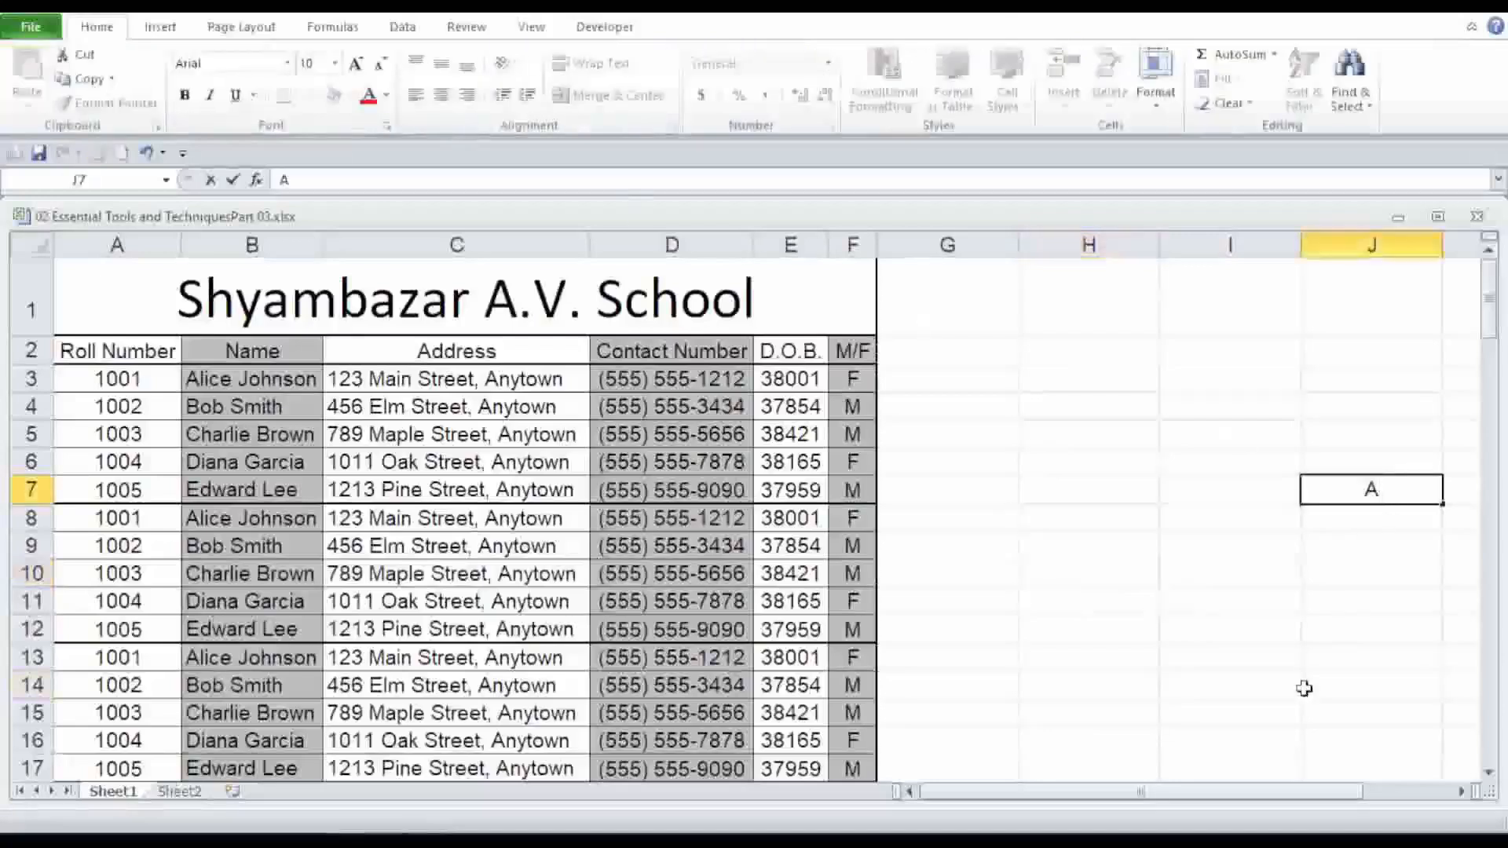
Left-align the letter A in cell J7 and set its font colour to red.
left_click(1303, 688)
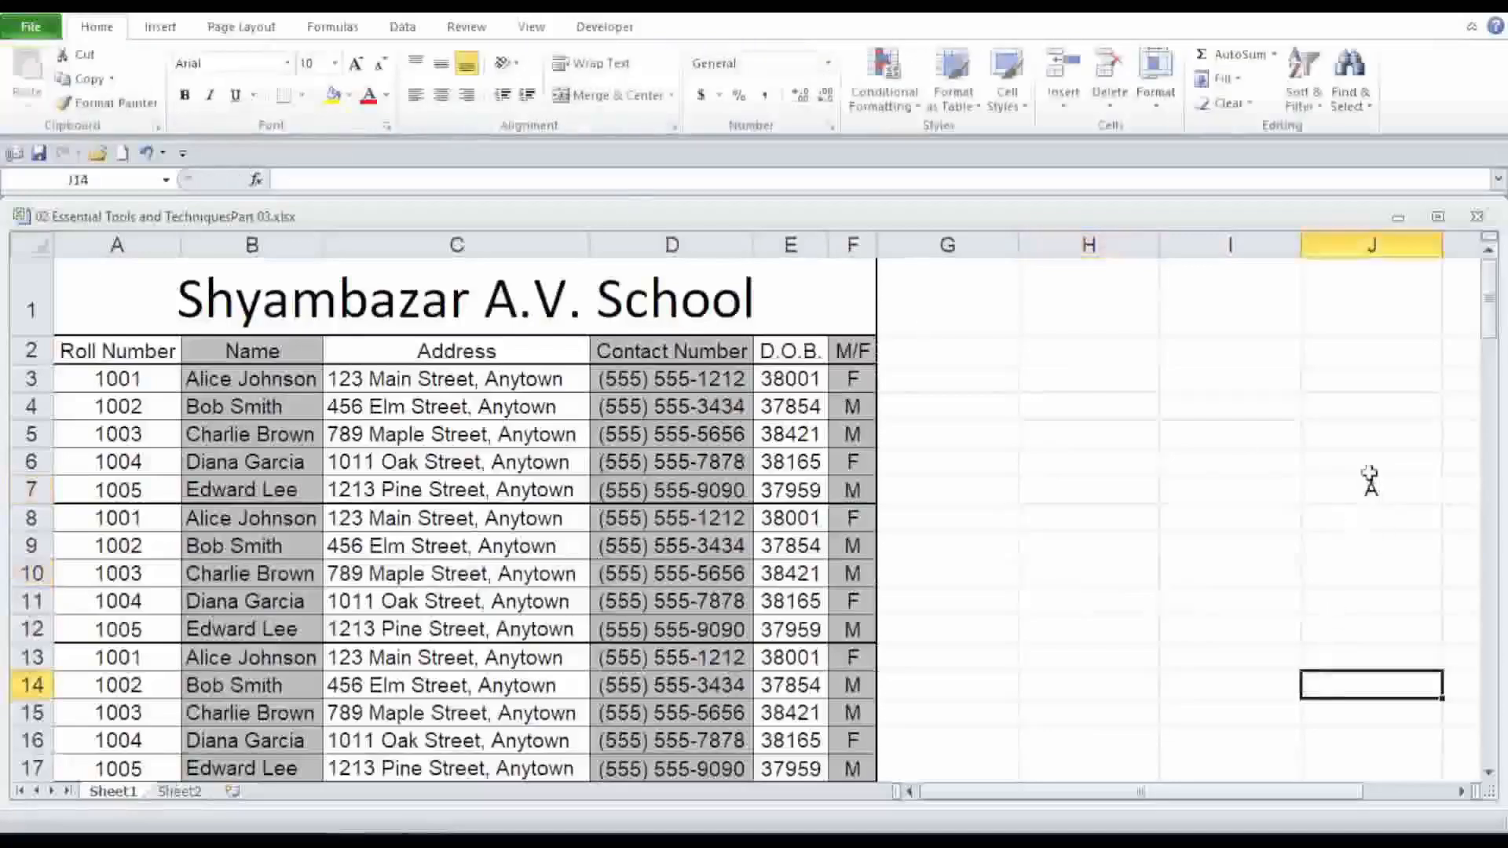
left_click(1368, 485)
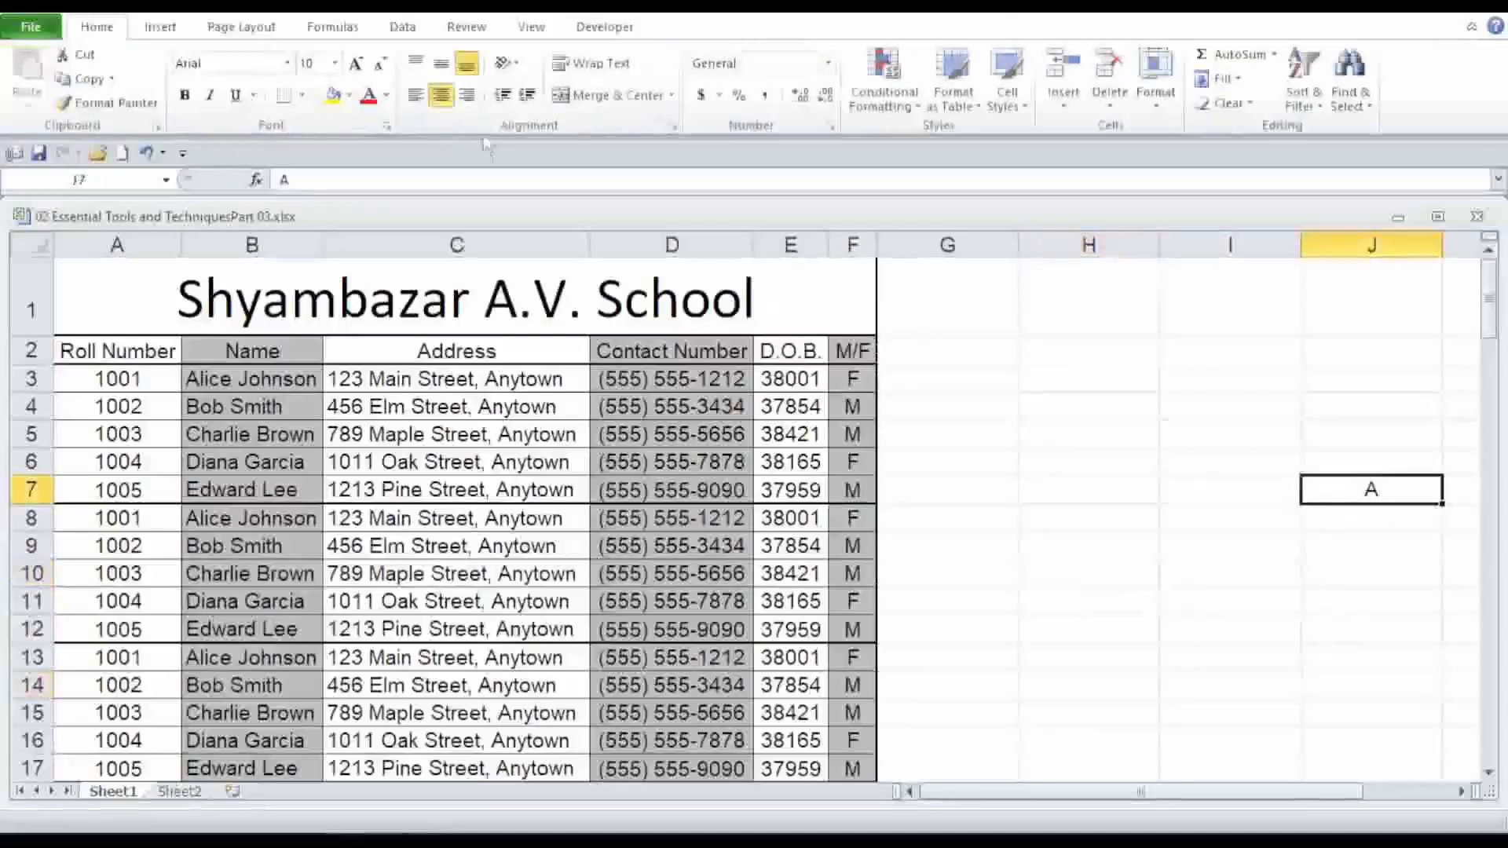
left_click(417, 97)
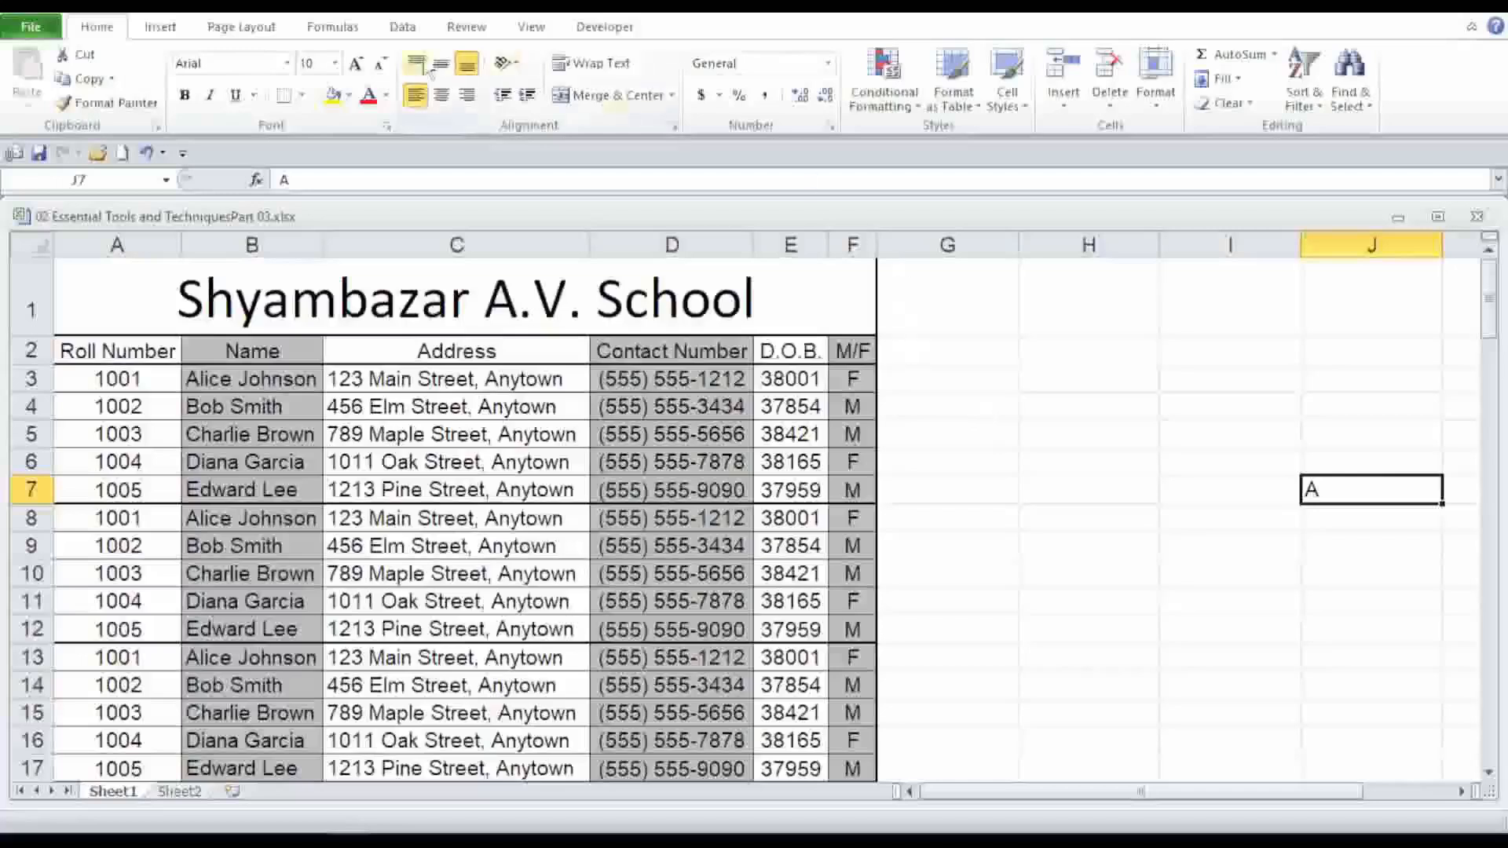
left_click(369, 96)
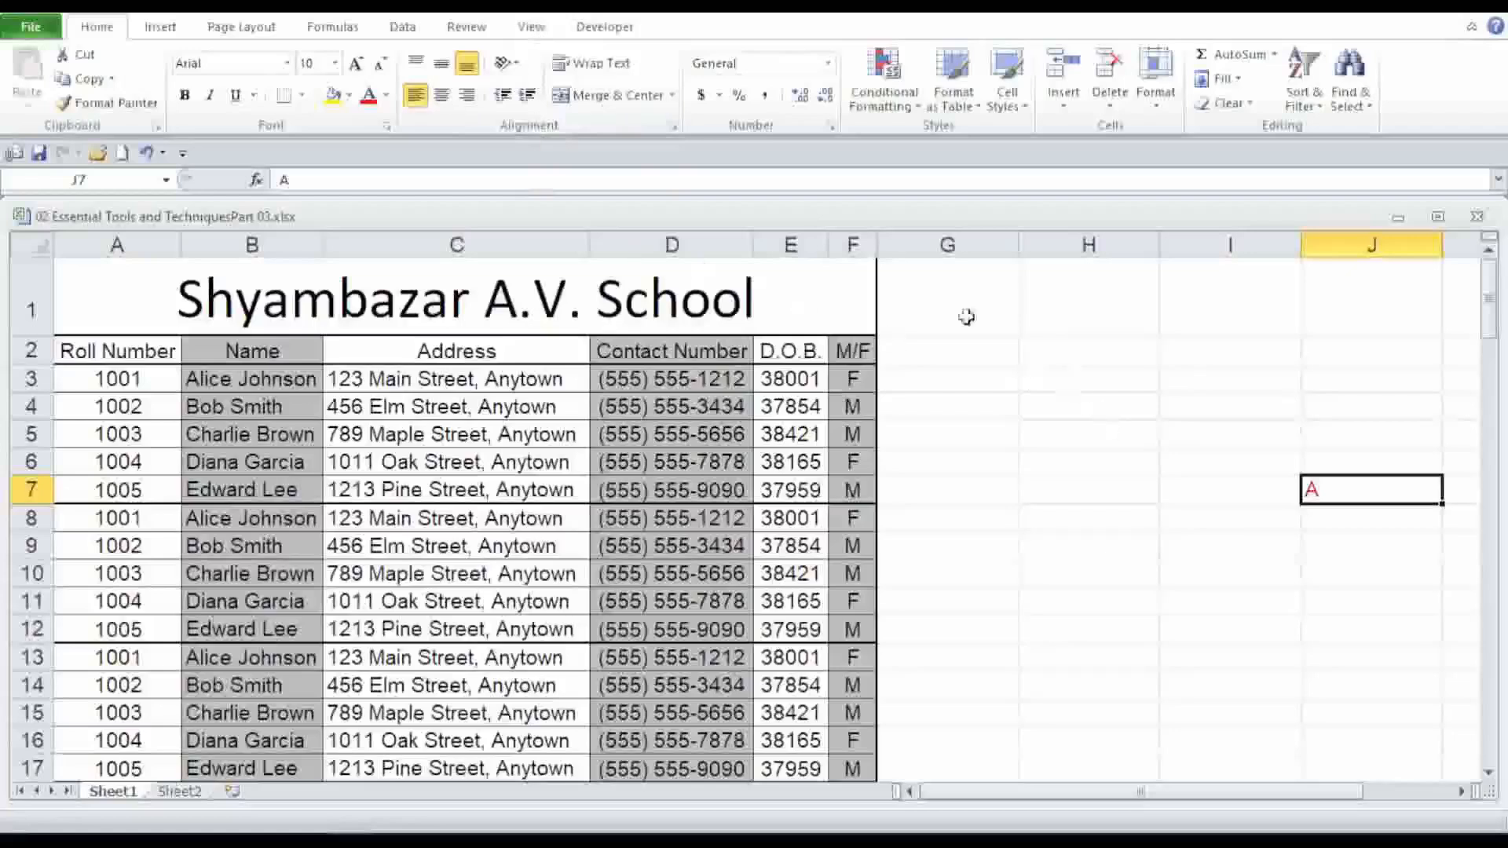
Switch the workbook to Full Screen view and return to the normal view.
left_click(531, 27)
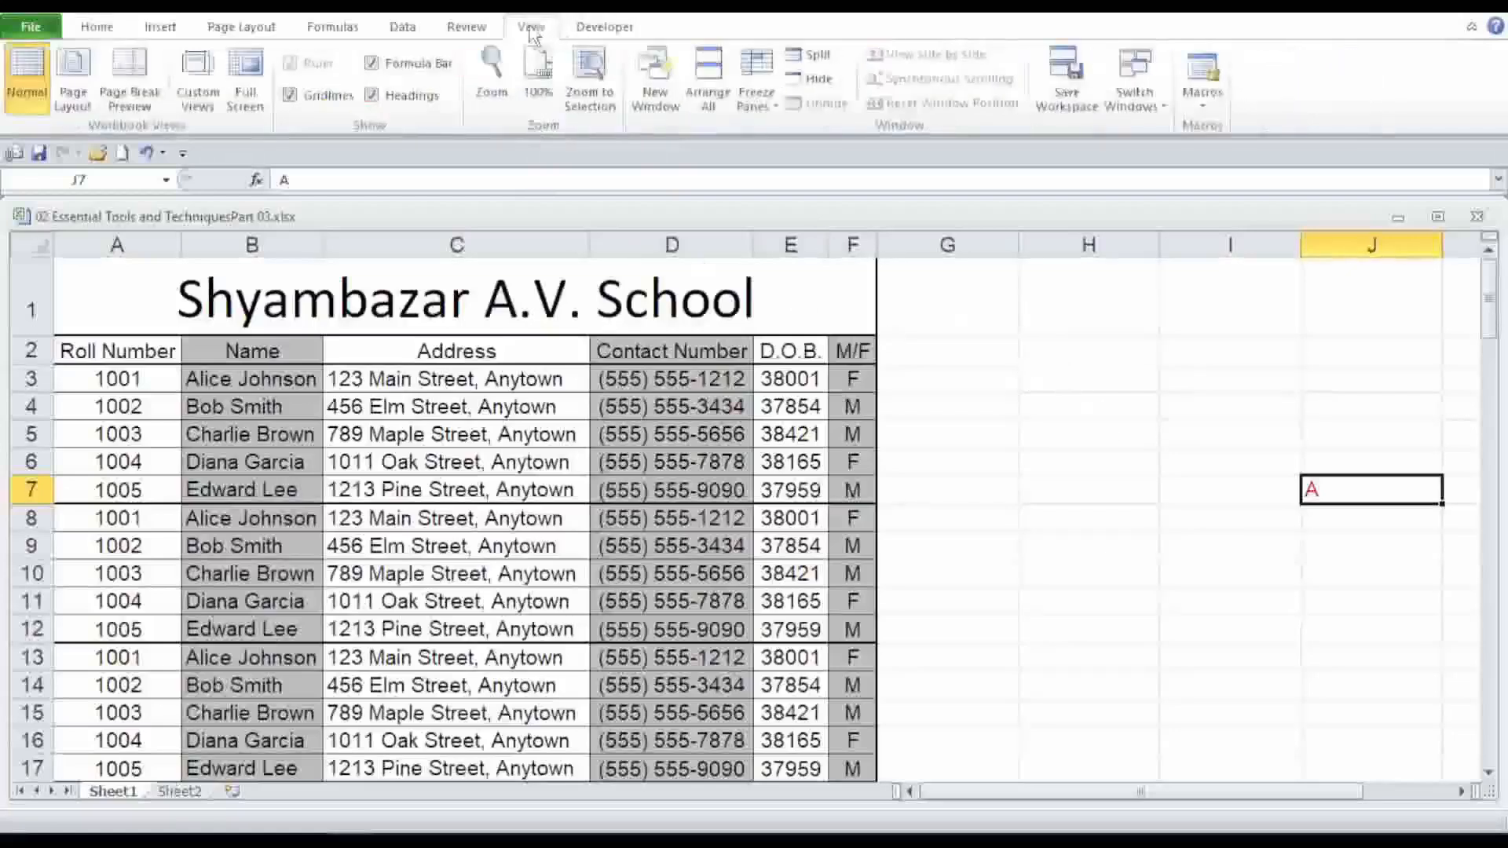
left_click(245, 79)
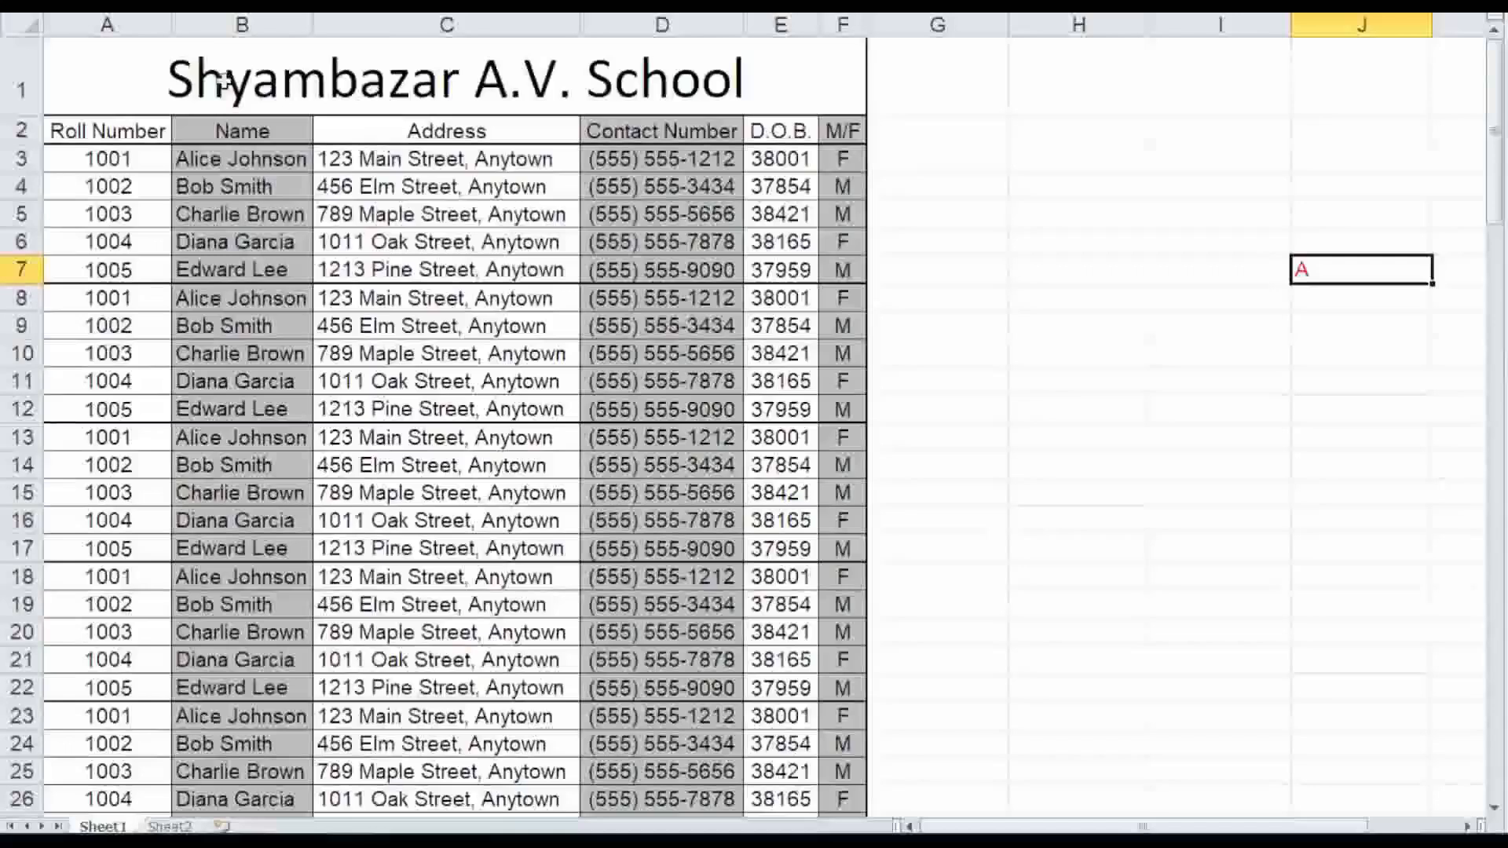
left_click(1097, 252)
left_click(1324, 272)
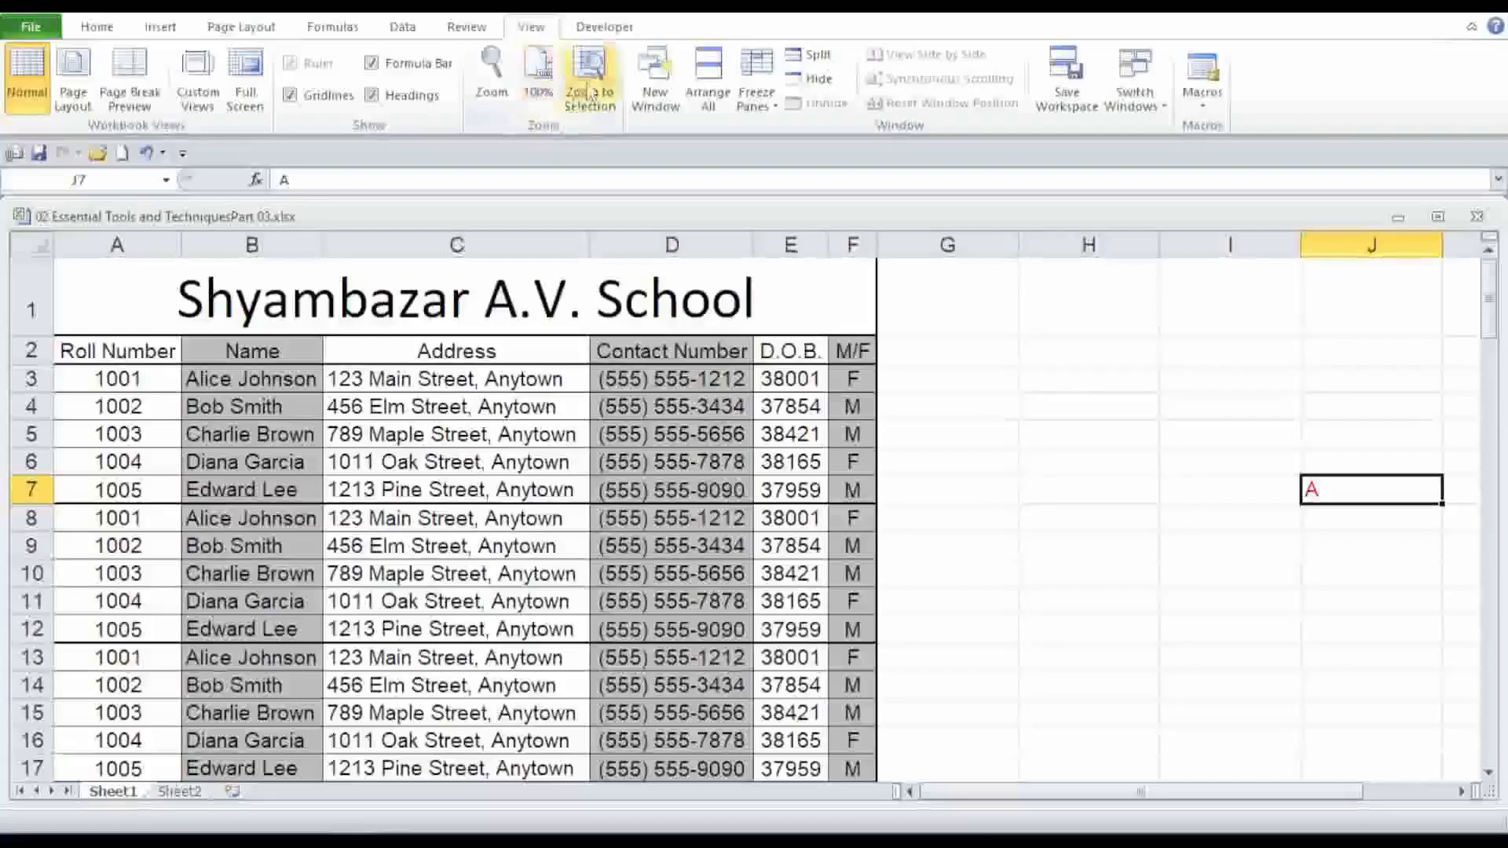
Minimize the ribbon and then restore it again.
left_click(1162, 491)
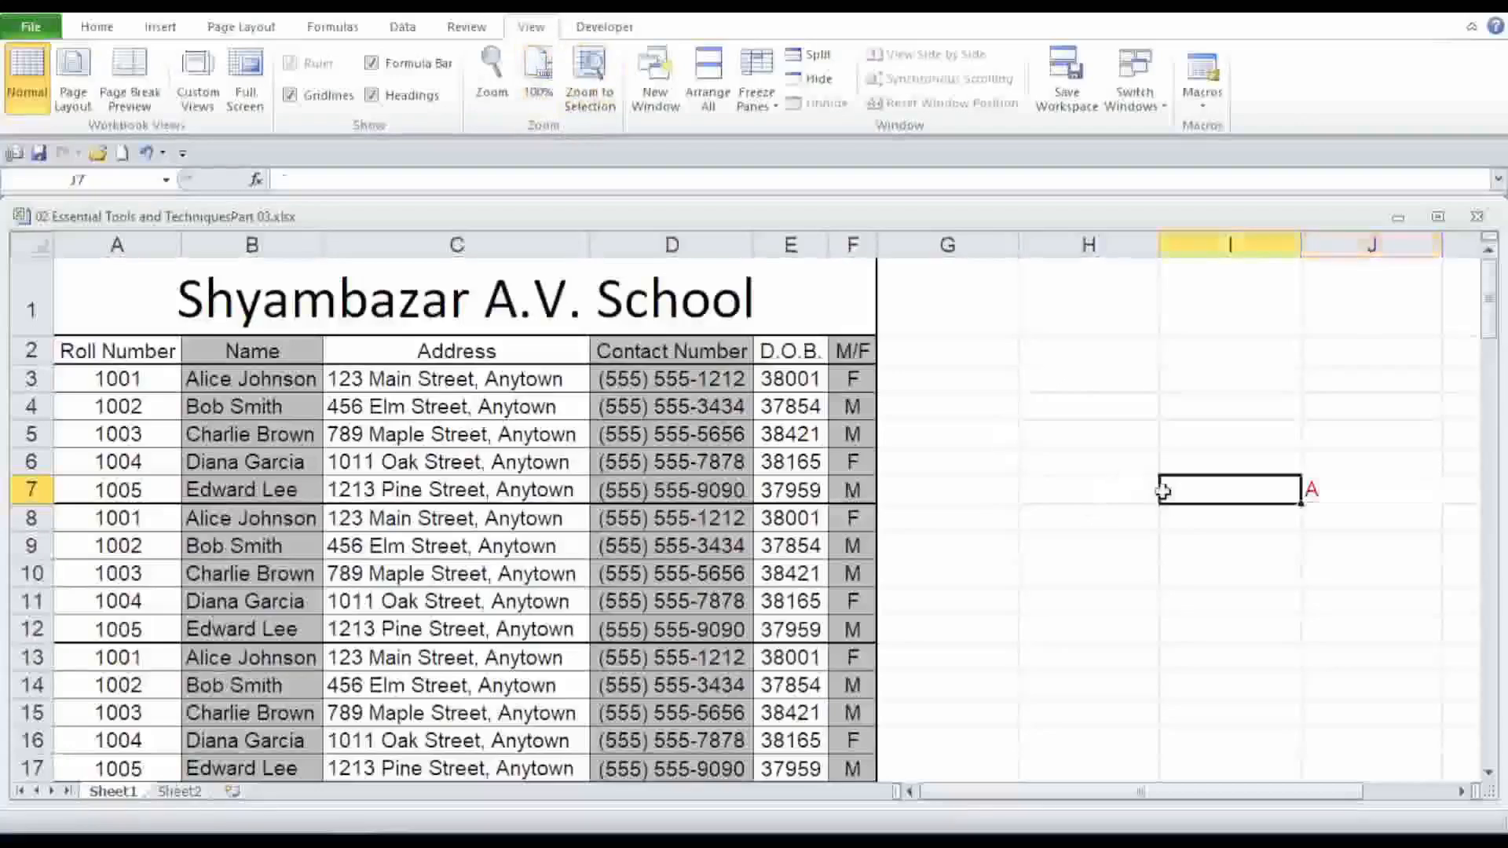
left_click(1123, 489)
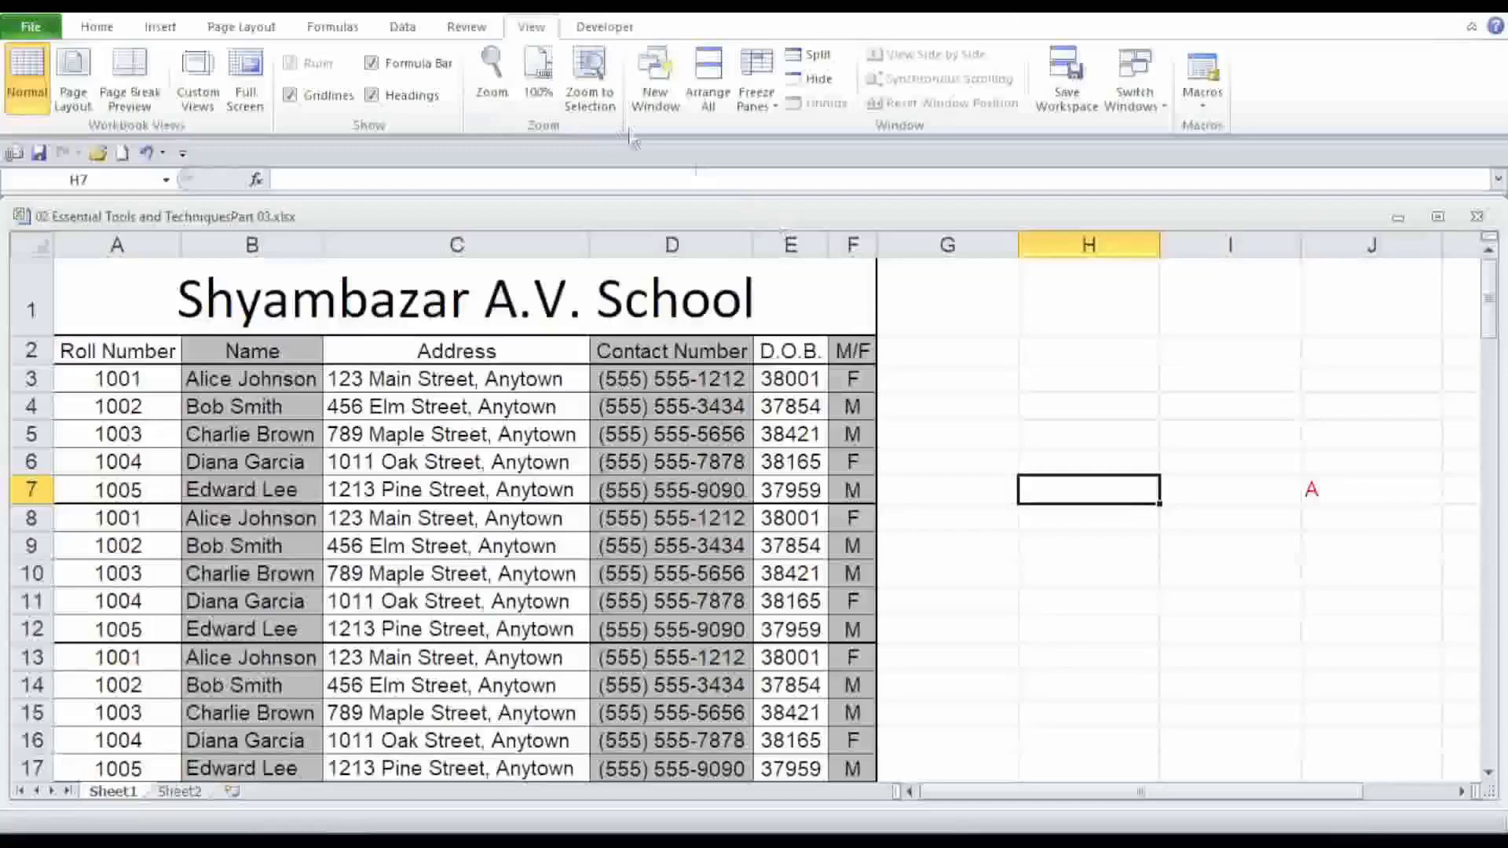
right_click(591, 74)
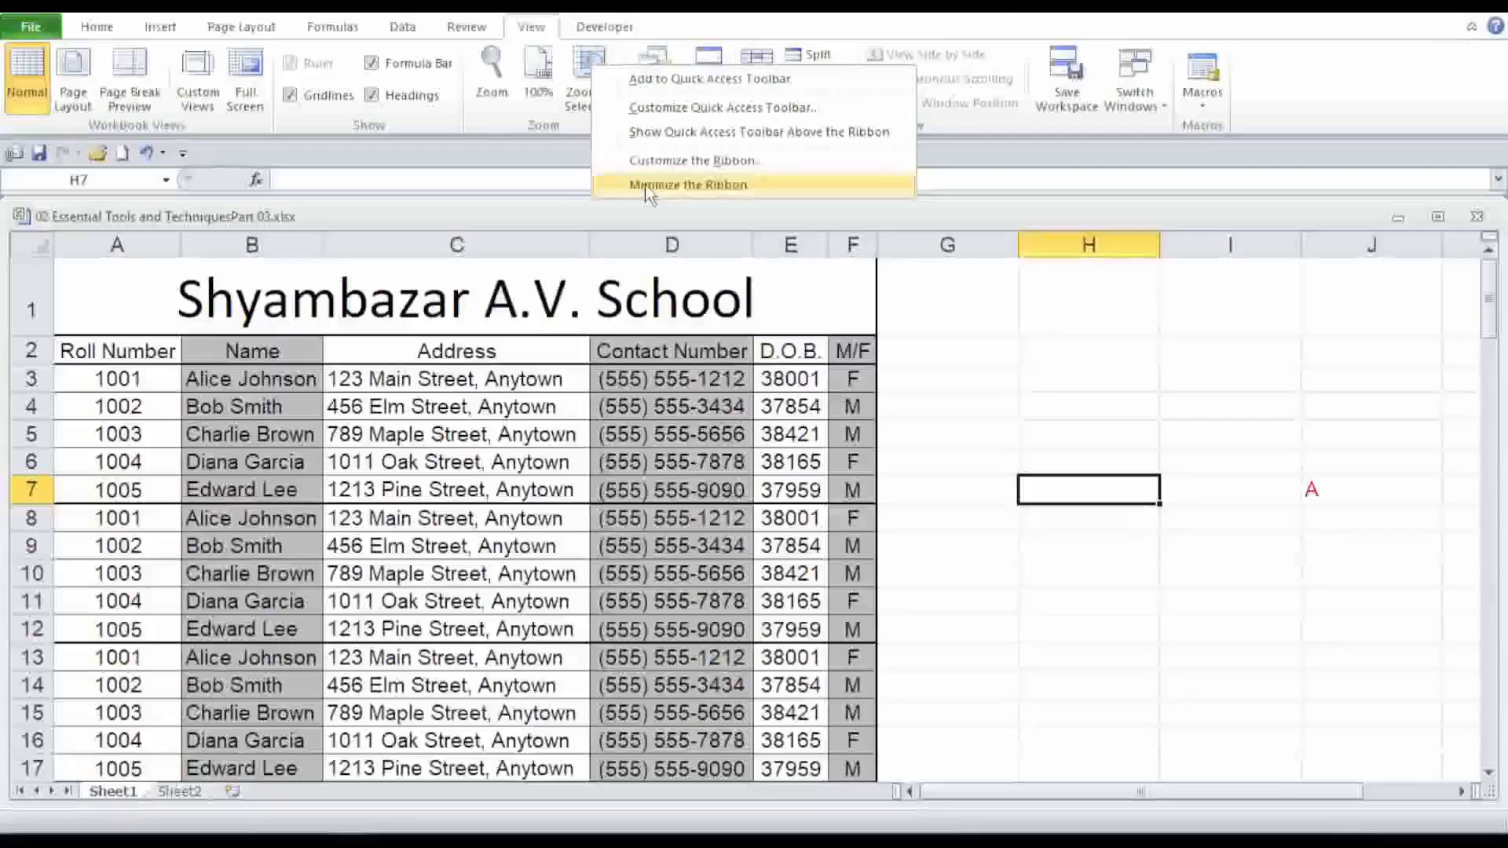
left_click(647, 188)
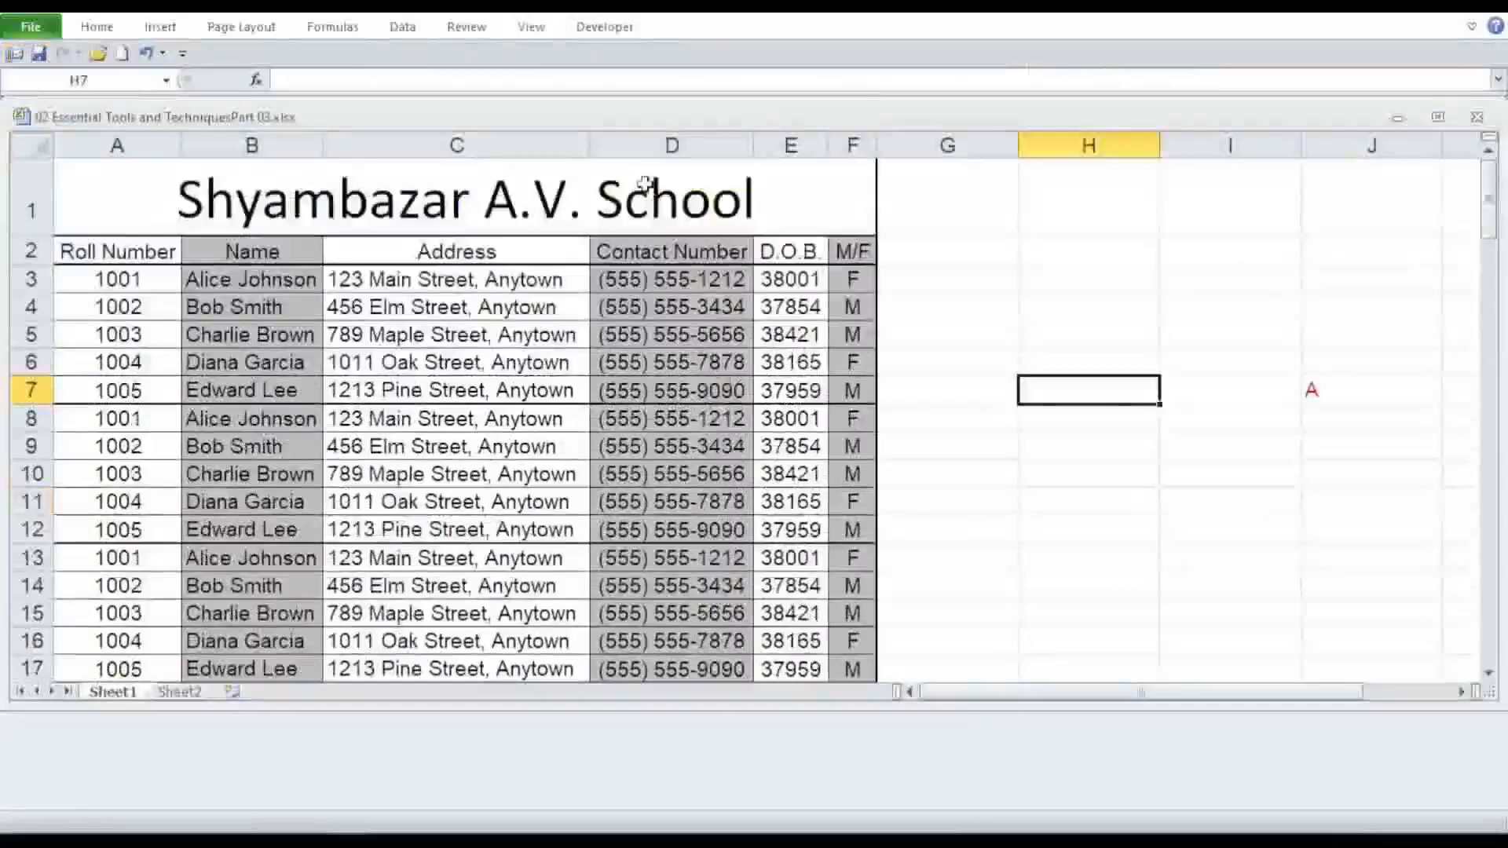
right_click(590, 62)
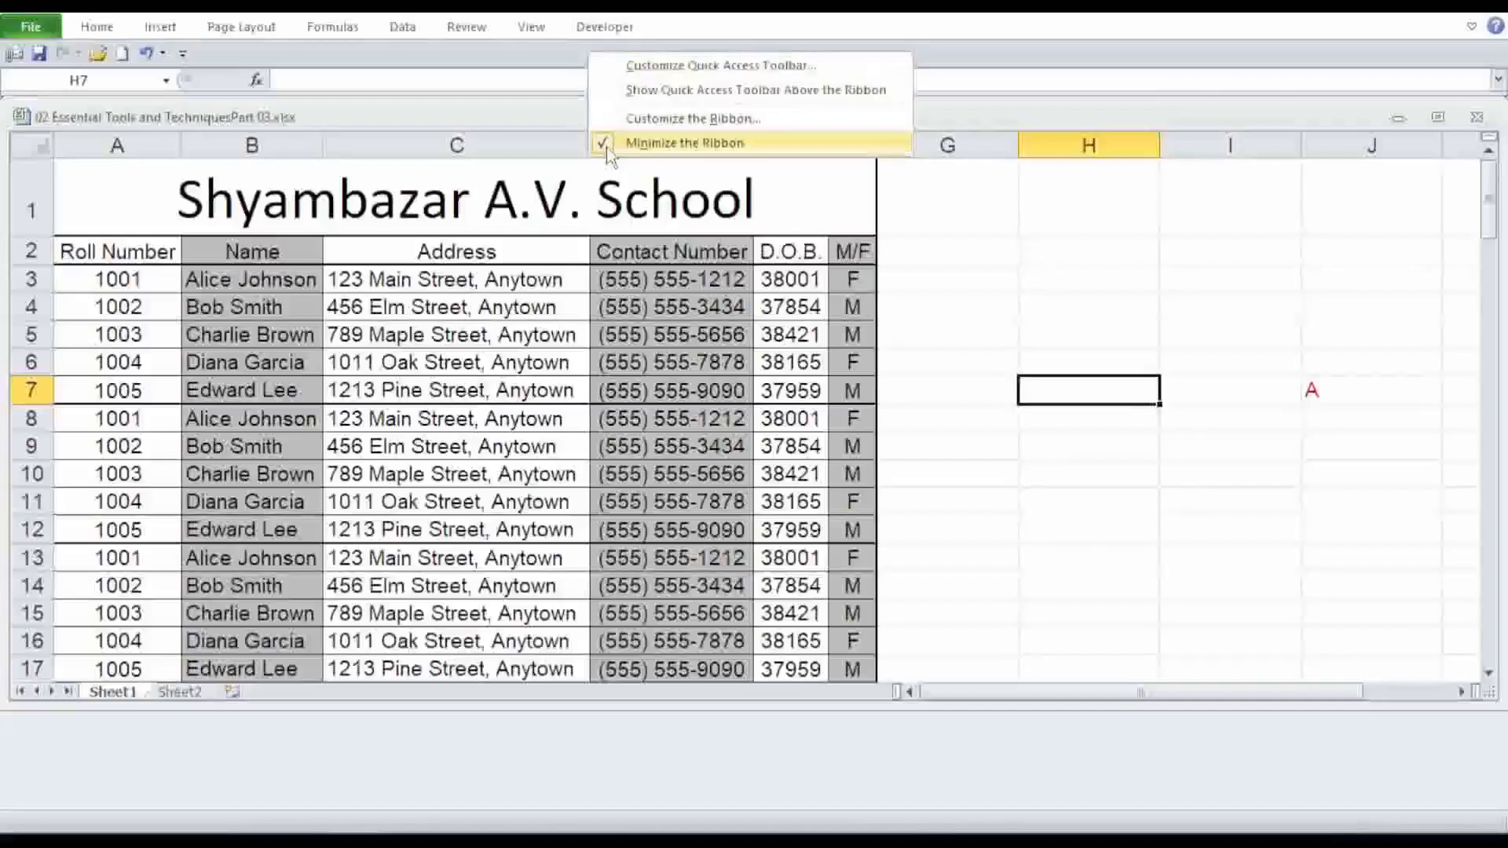
left_click(684, 143)
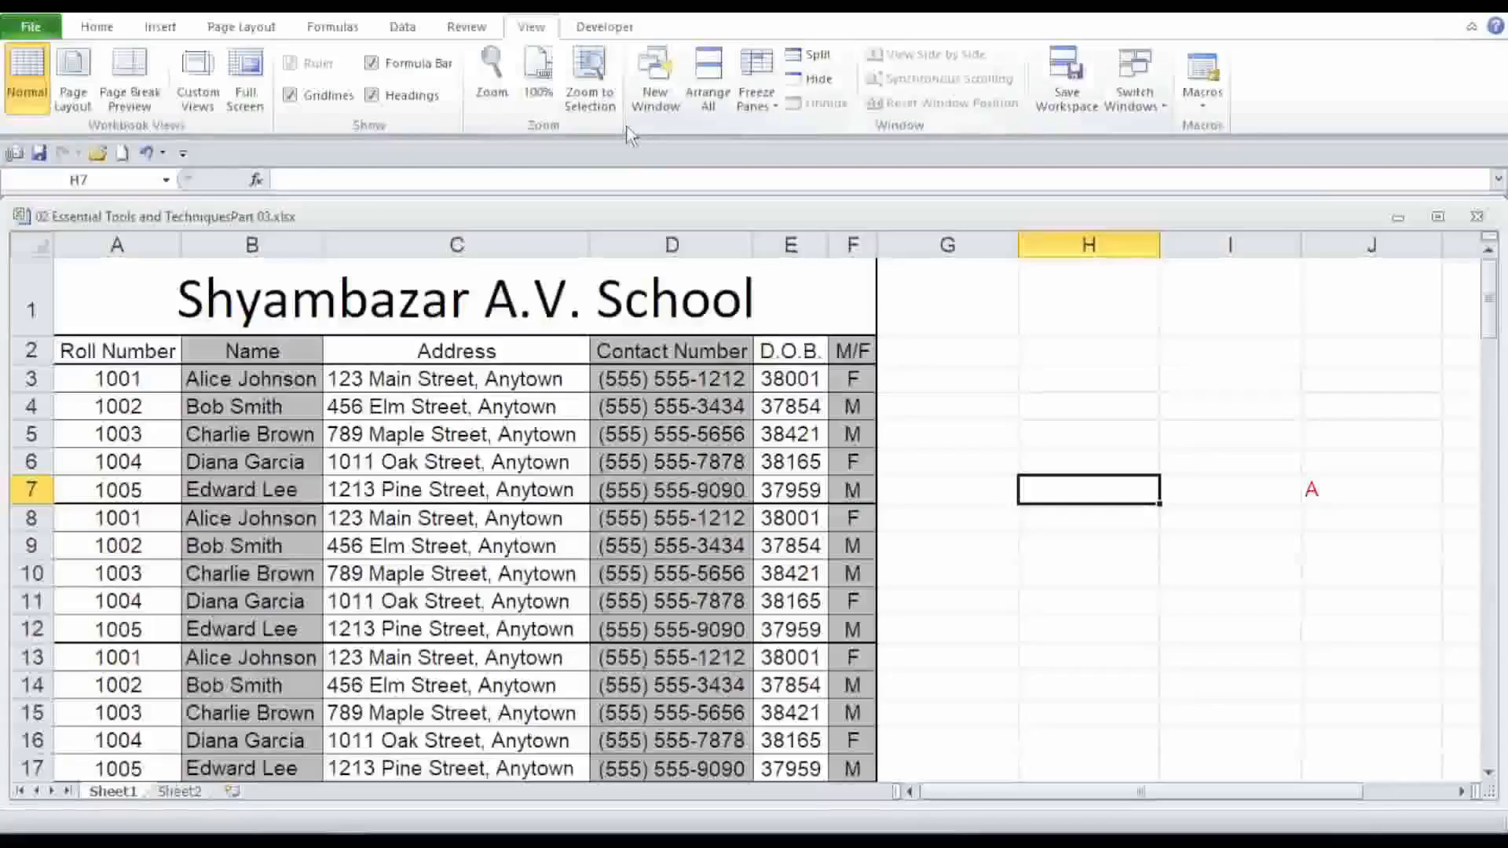
Enter Full Screen view and move the active cell around J7 with the arrow keys.
left_click(245, 78)
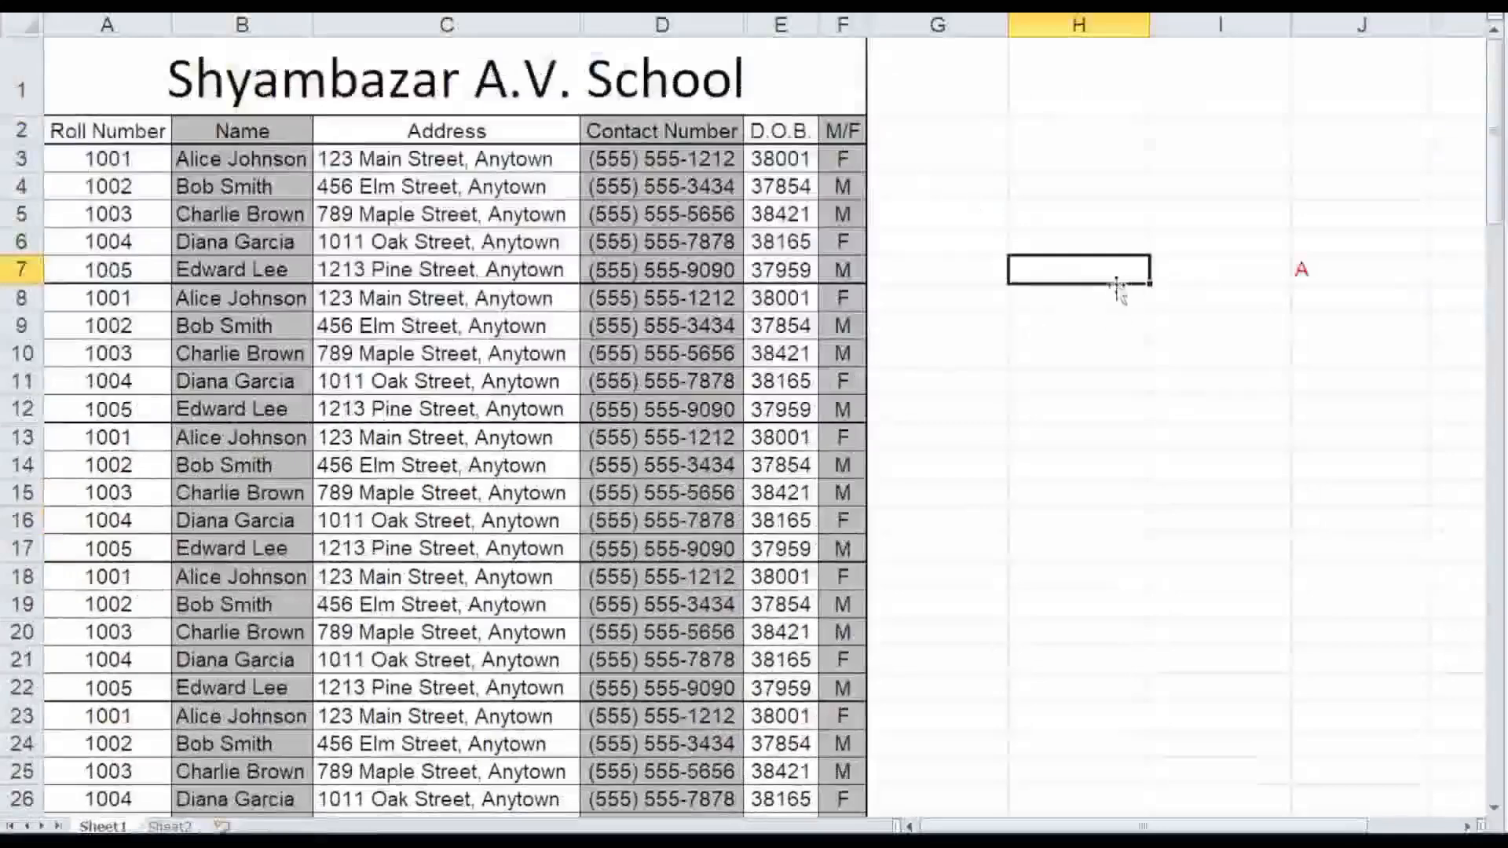
left_click(1329, 269)
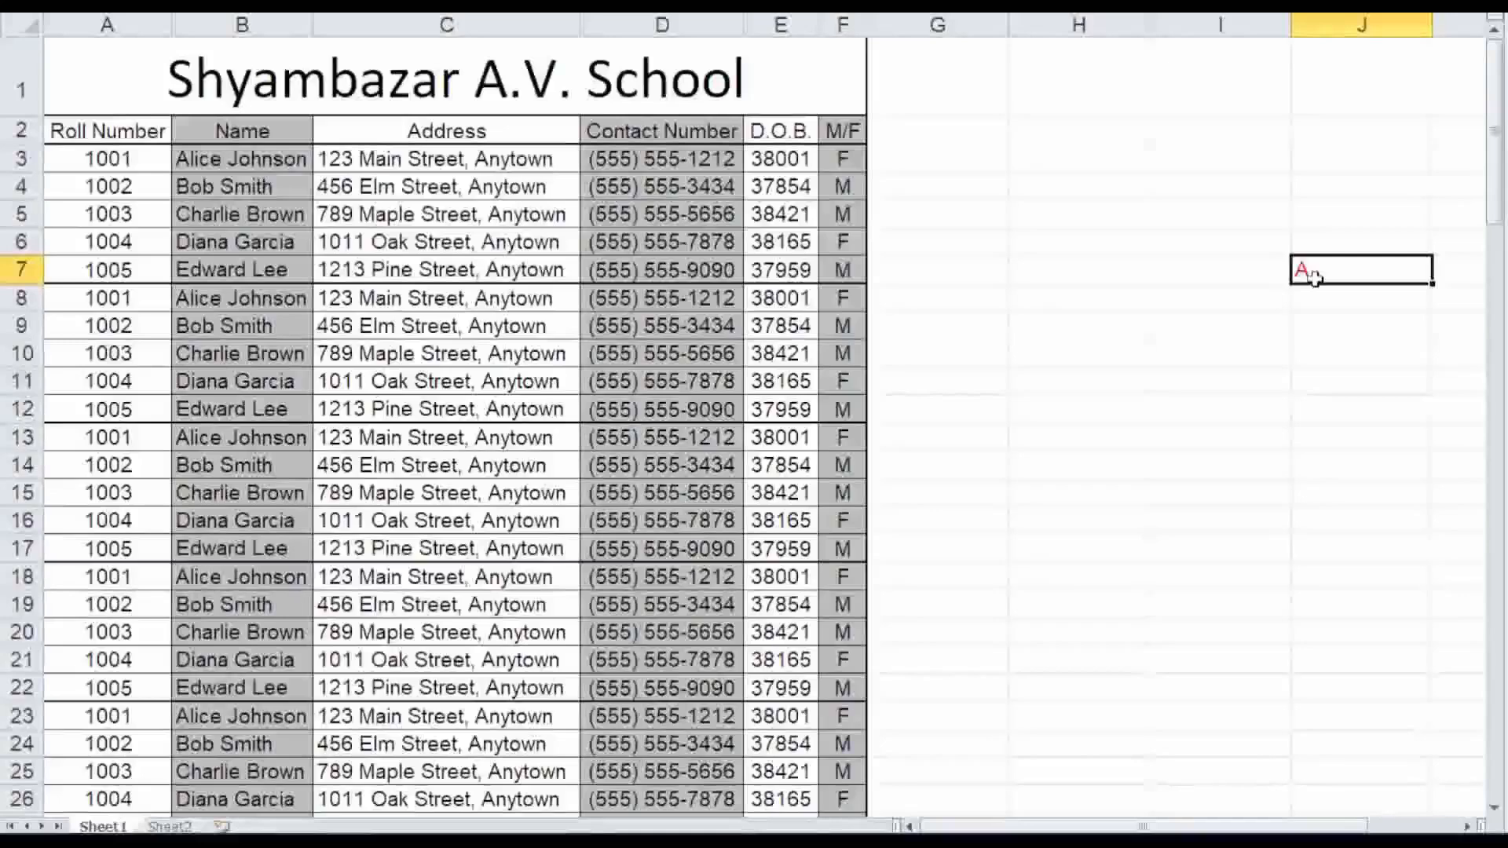
key("Down")
key("Down")
key("Down")
key("Down")
key("Down")
key("Down")
key("Left")
key("Left")
key("Left")
key("Up")
key("Up")
key("Up")
key("Up")
key("Up")
key("Up")
key("Right")
key("Right")
key("Right")
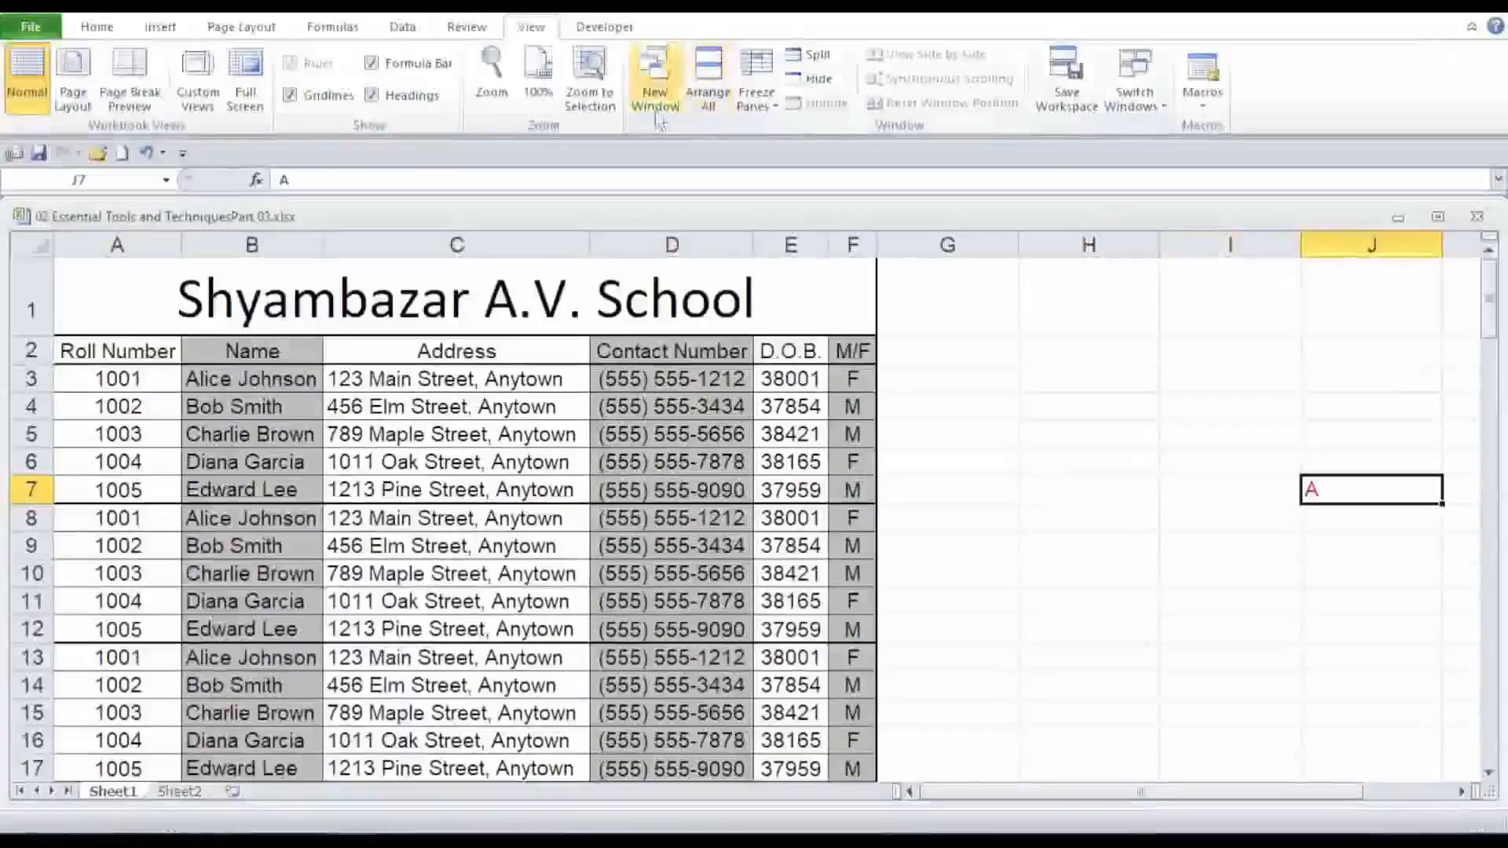
Close Full Screen view and open the Home tab.
right_click(659, 122)
left_click(715, 234)
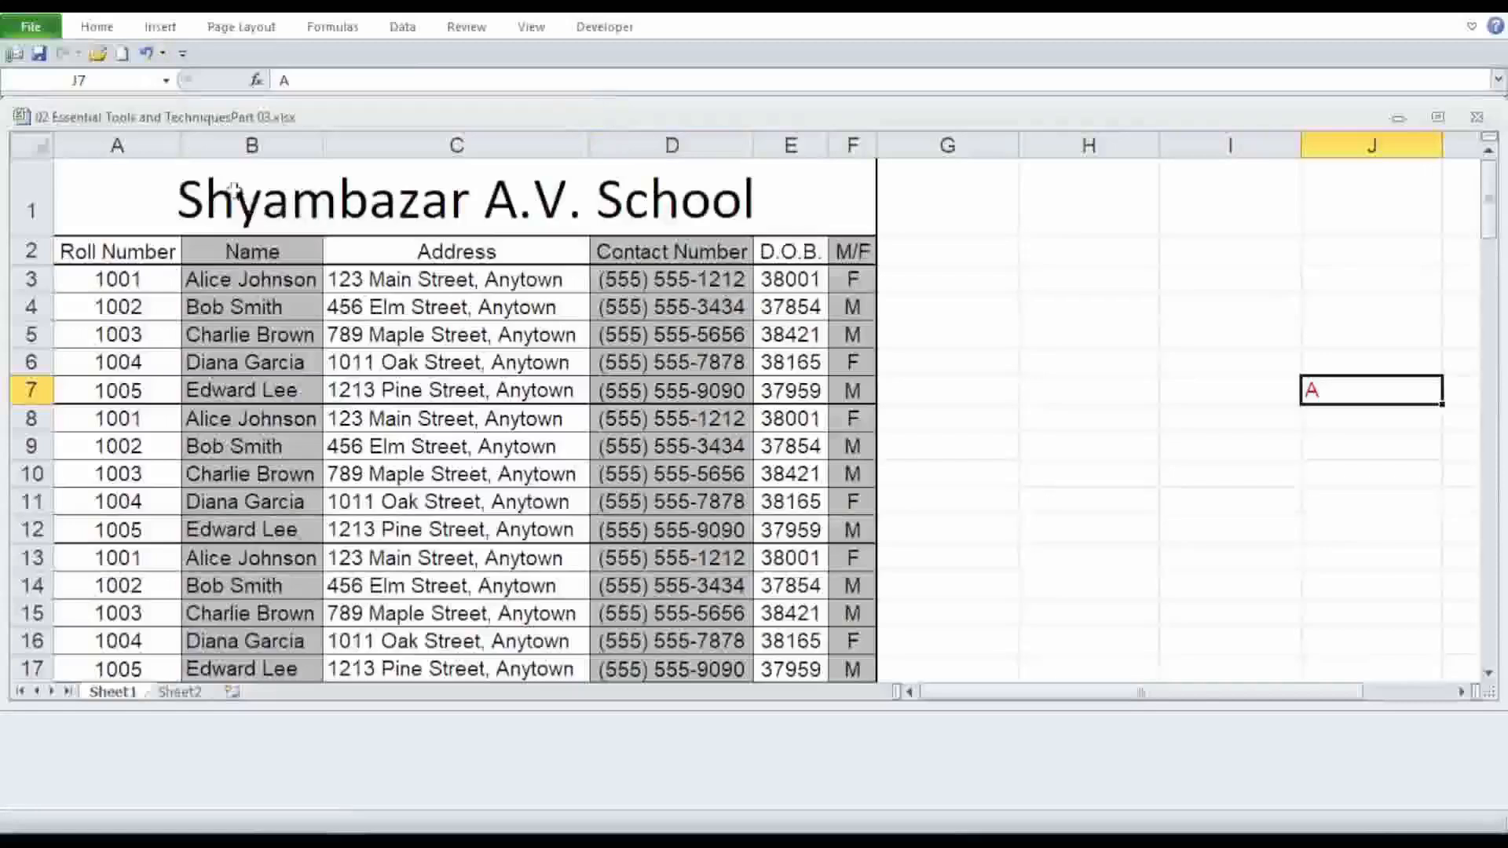
left_click(88, 28)
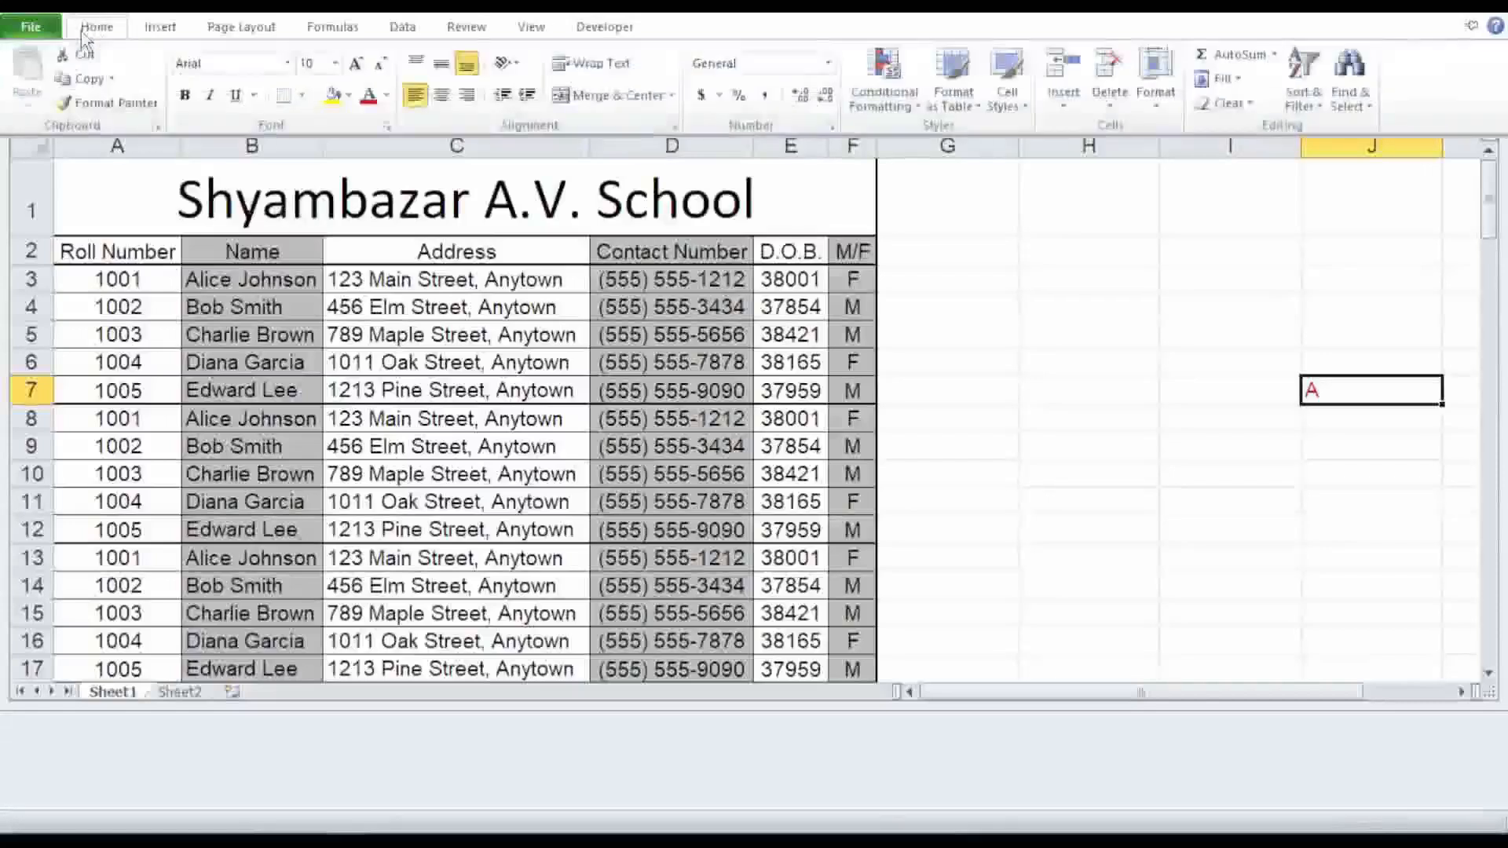
Center-align the letter in cell J7 and turn off the minimized ribbon so it stays expanded.
left_click(443, 102)
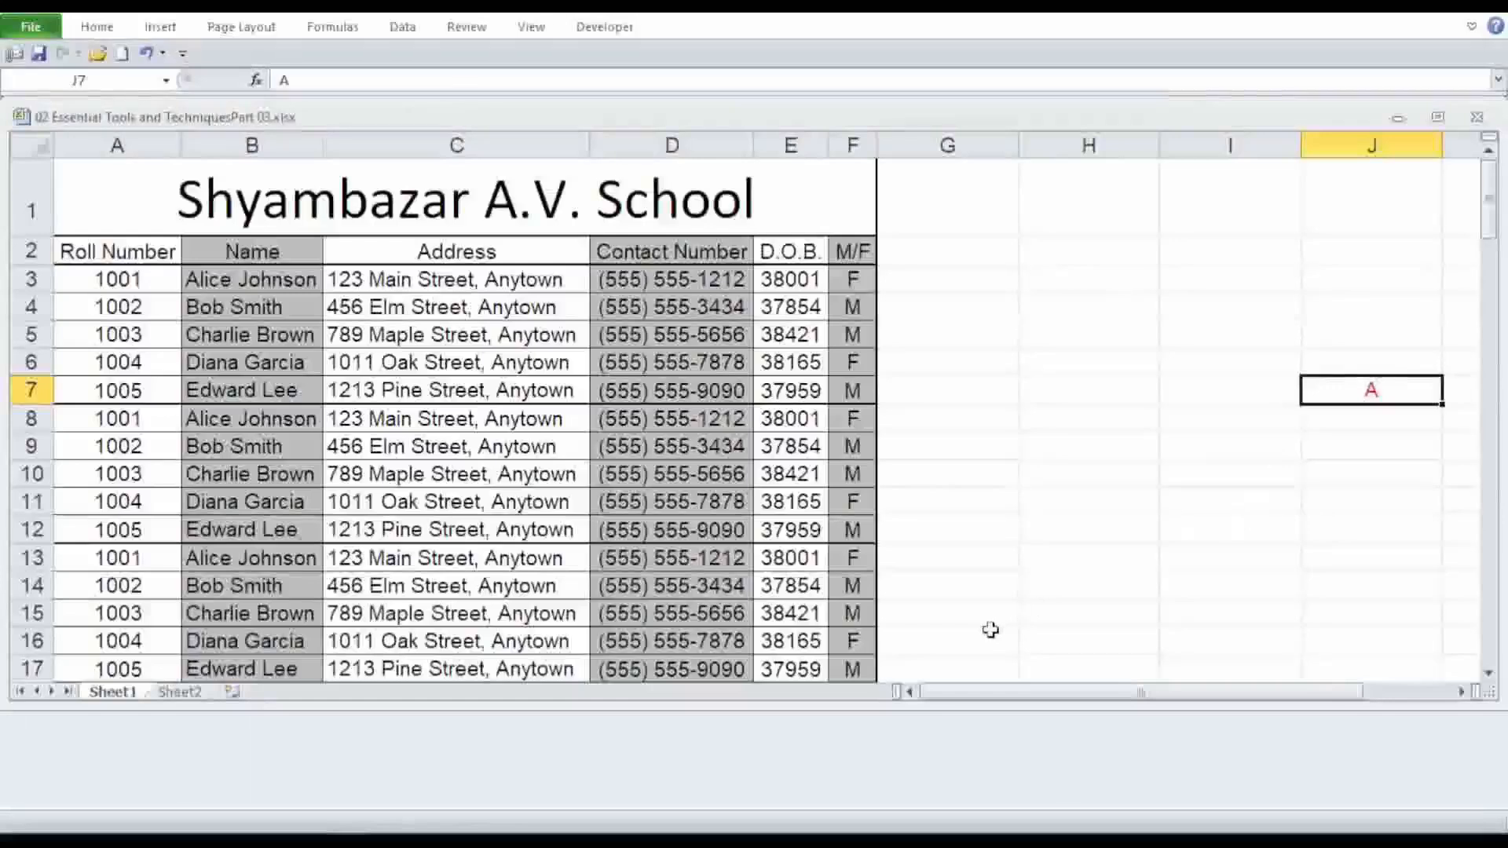
right_click(594, 52)
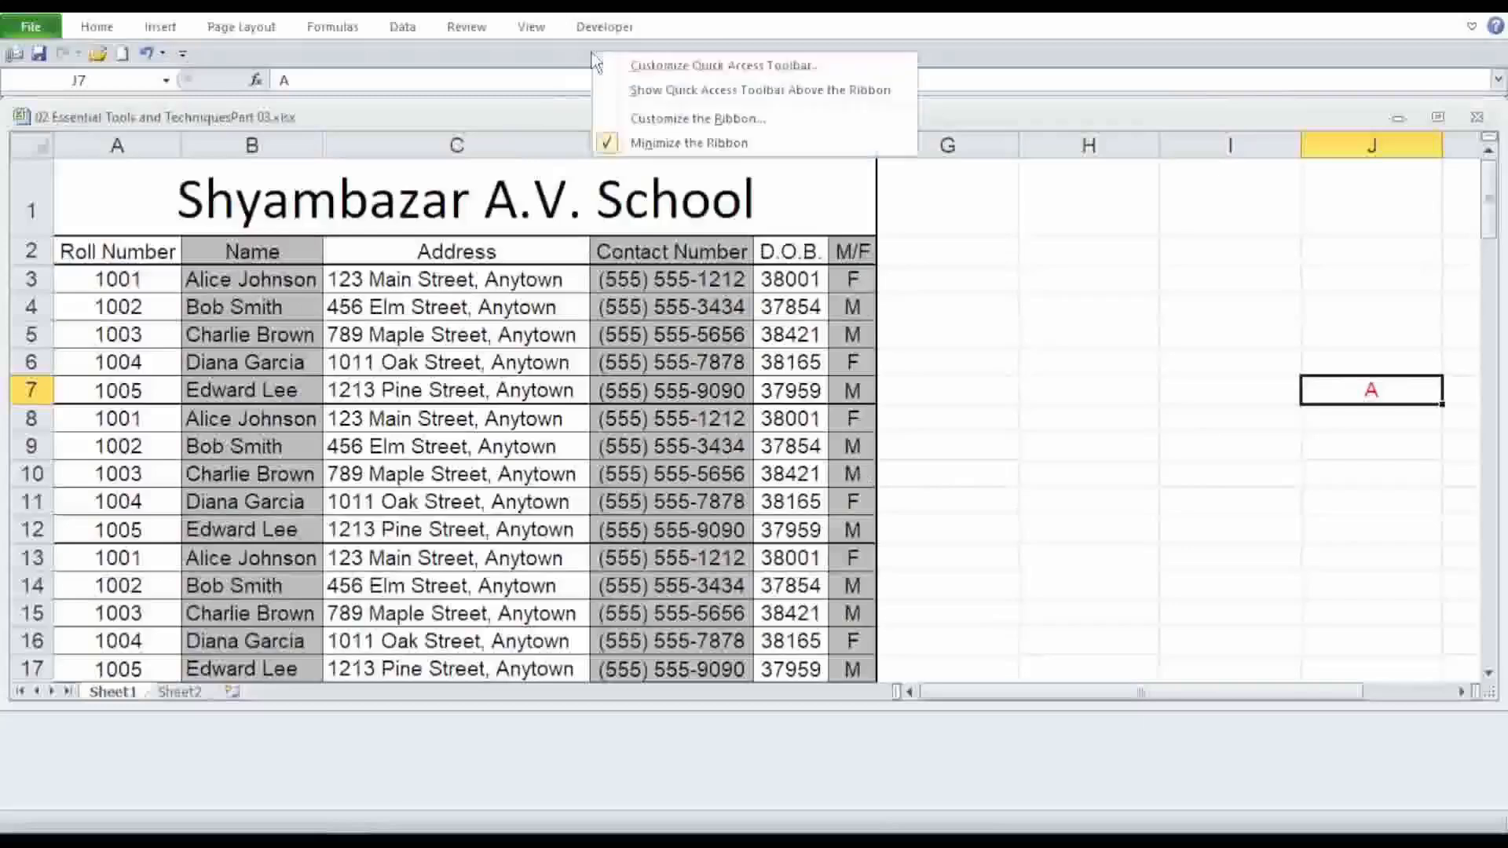
left_click(645, 145)
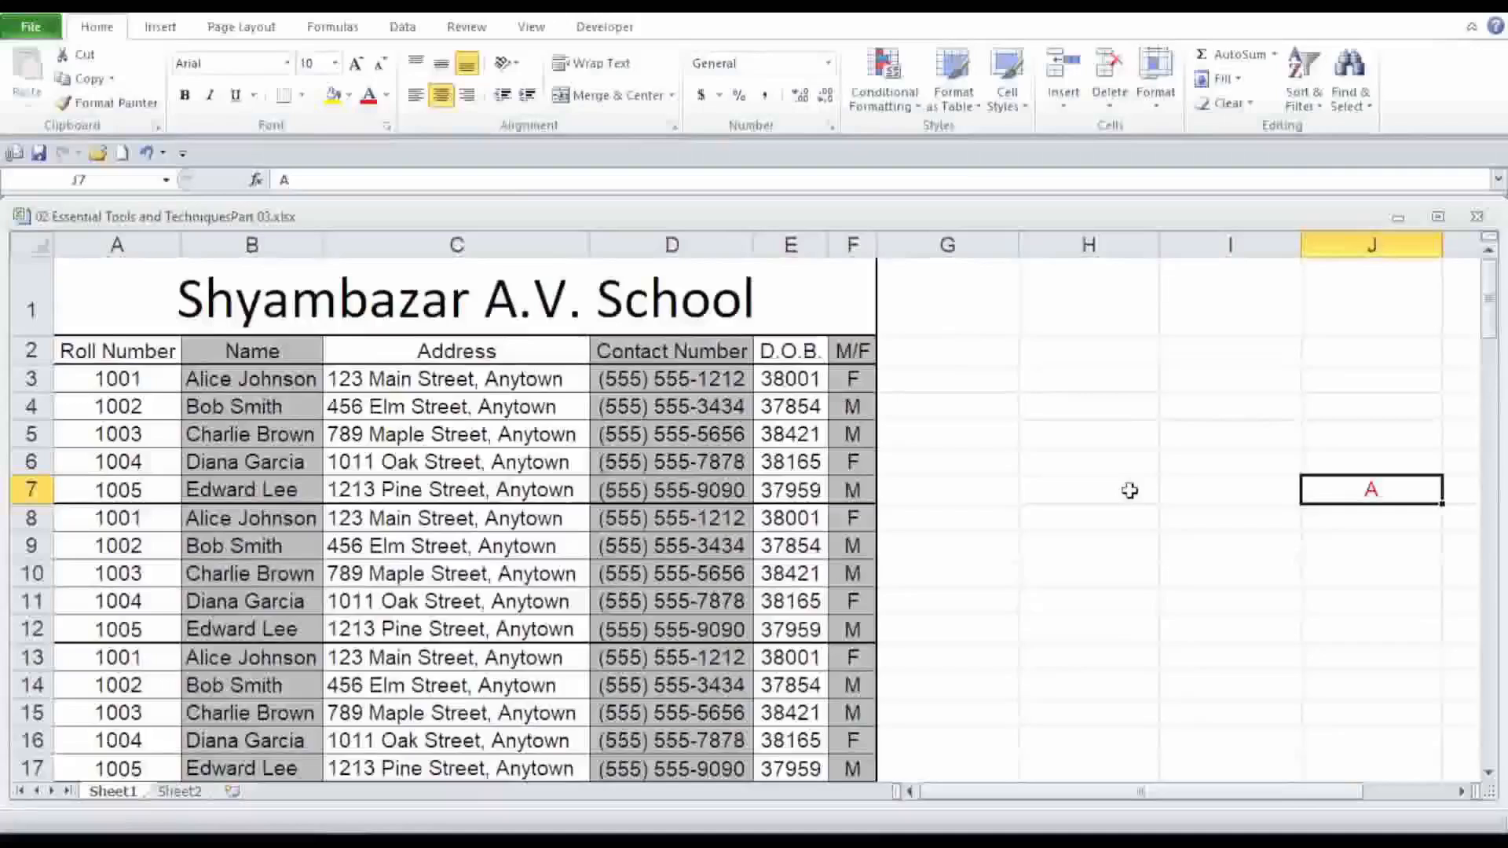
Hide the Address column C.
key("Escape")
key("Left")
key("Down")
key("Down")
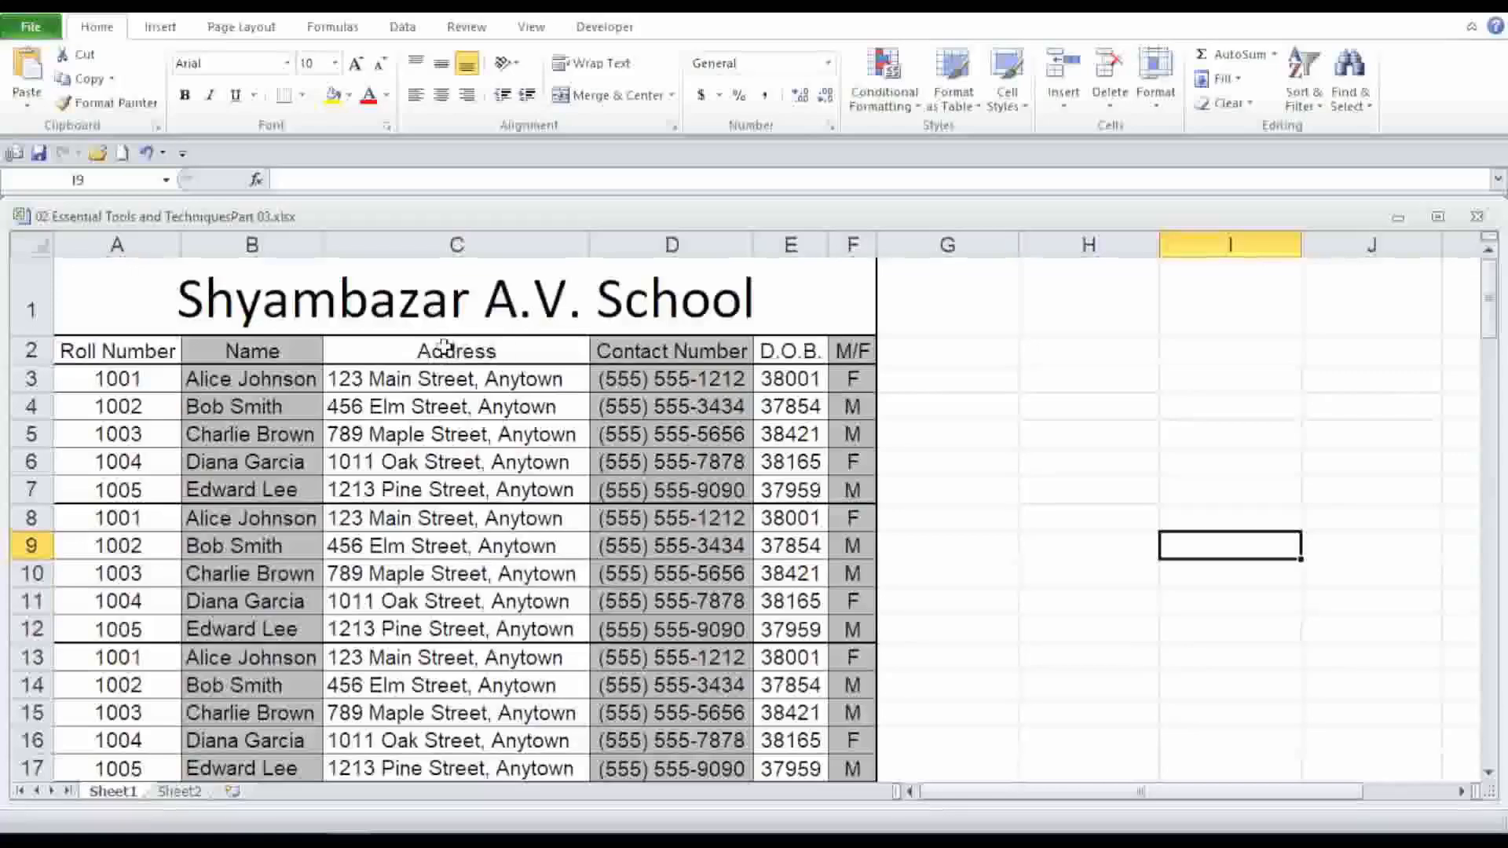
left_click(457, 245)
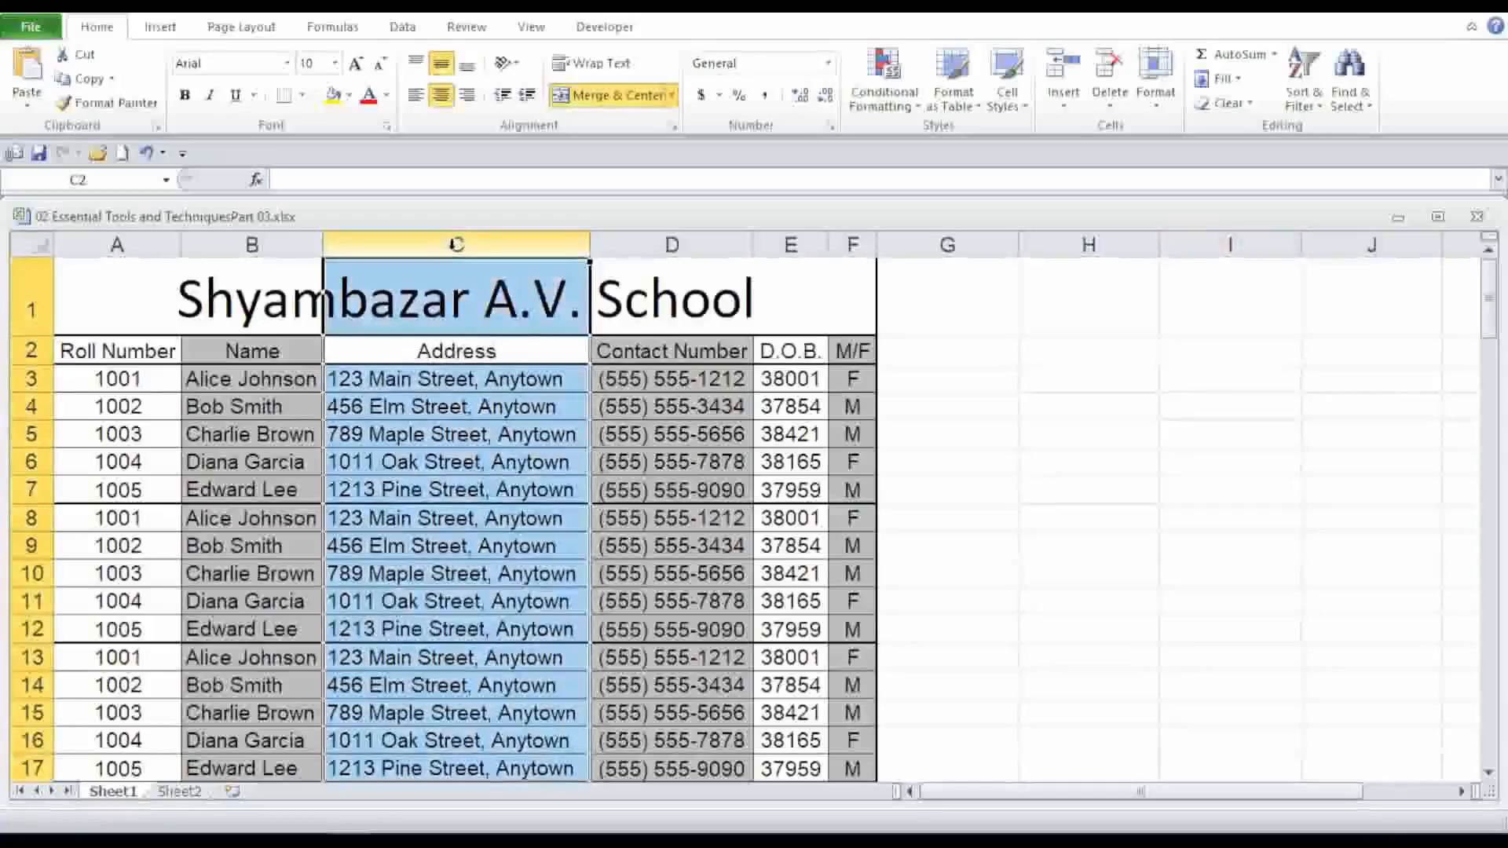
right_click(456, 247)
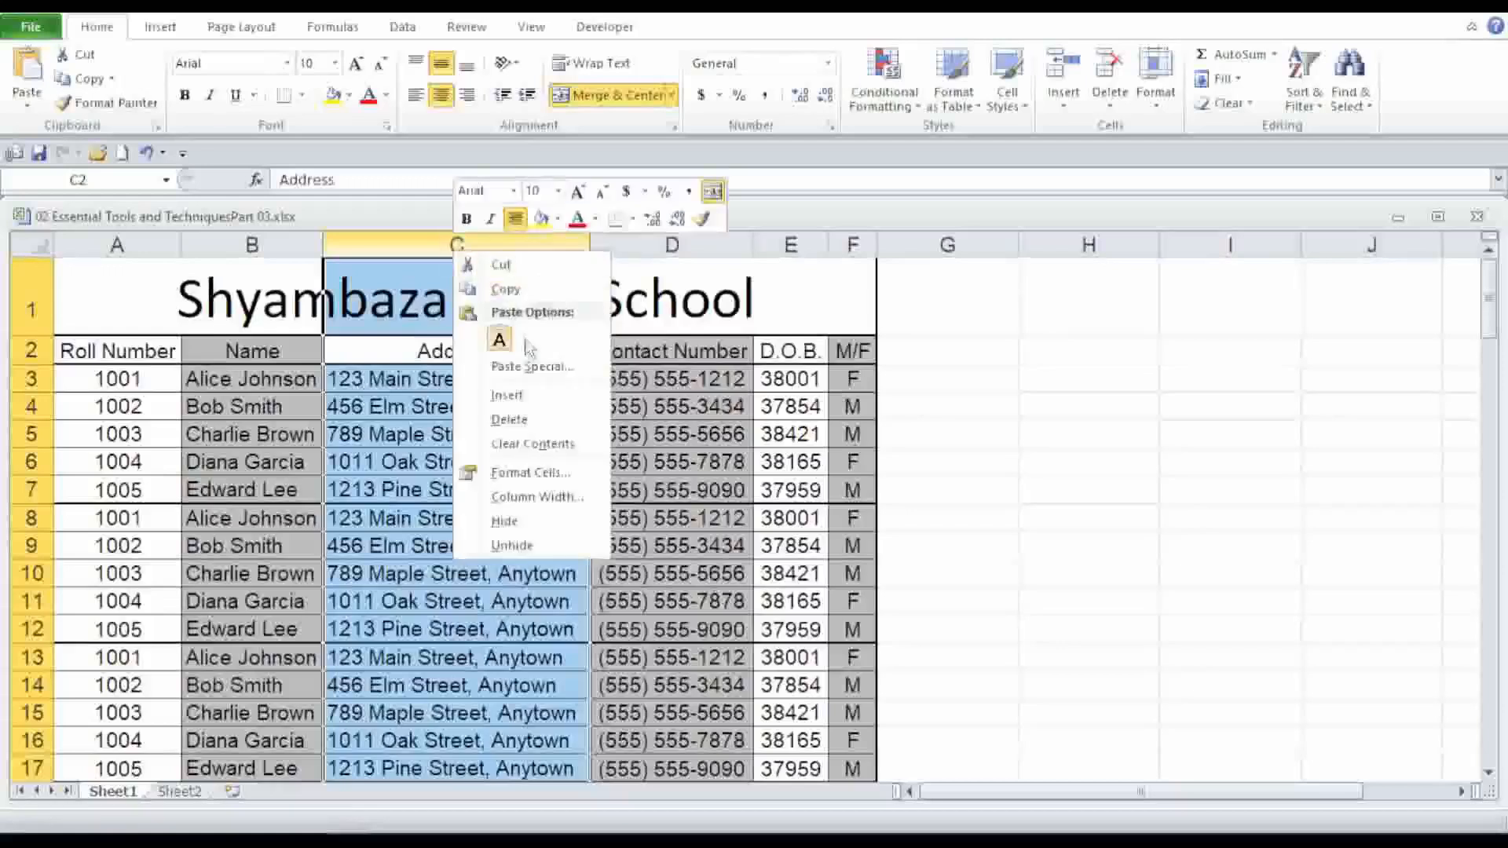
left_click(524, 527)
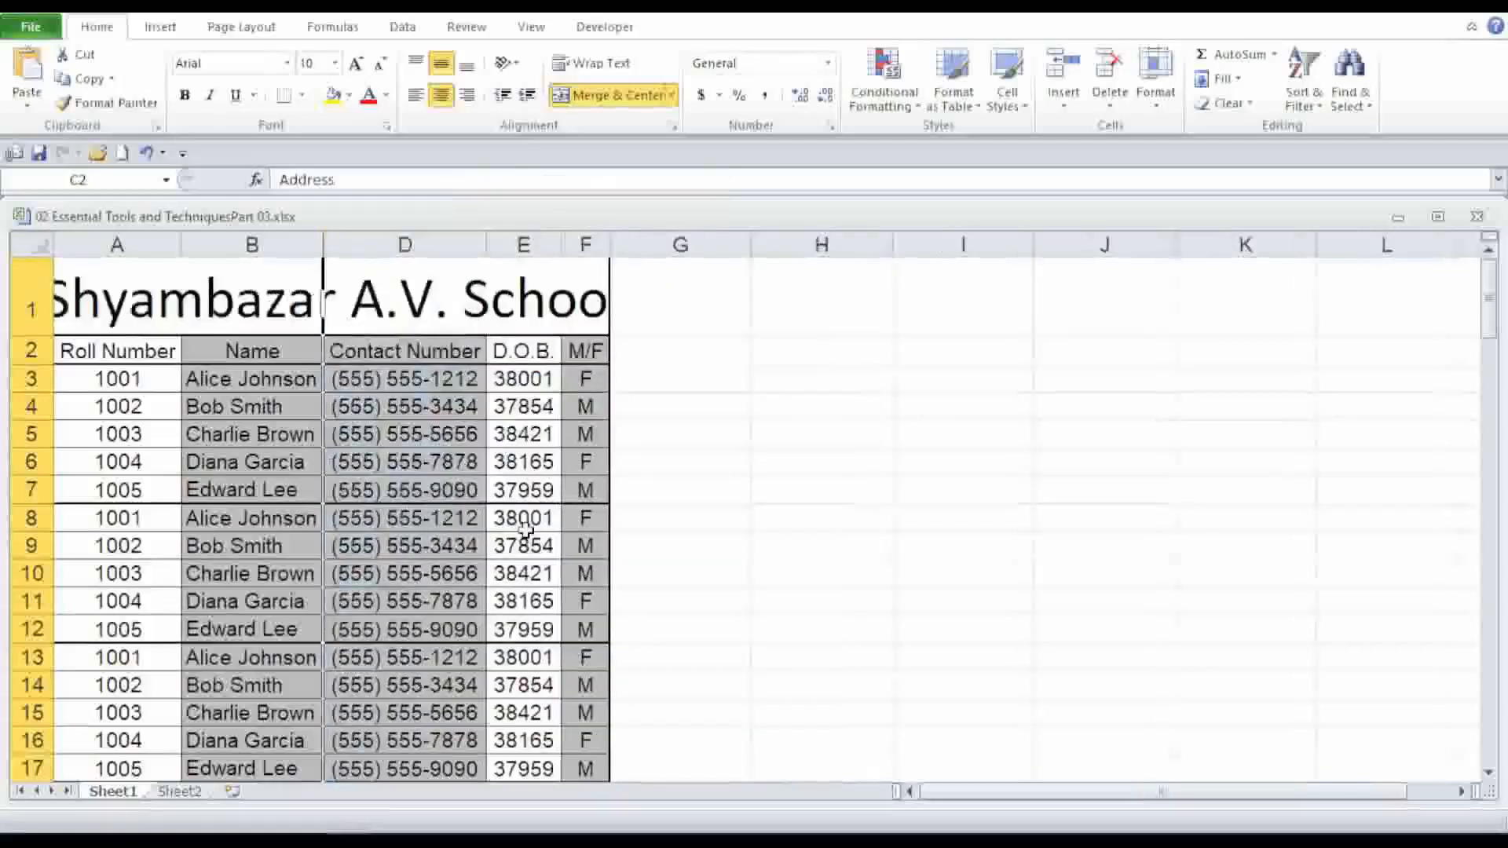
left_click(998, 469)
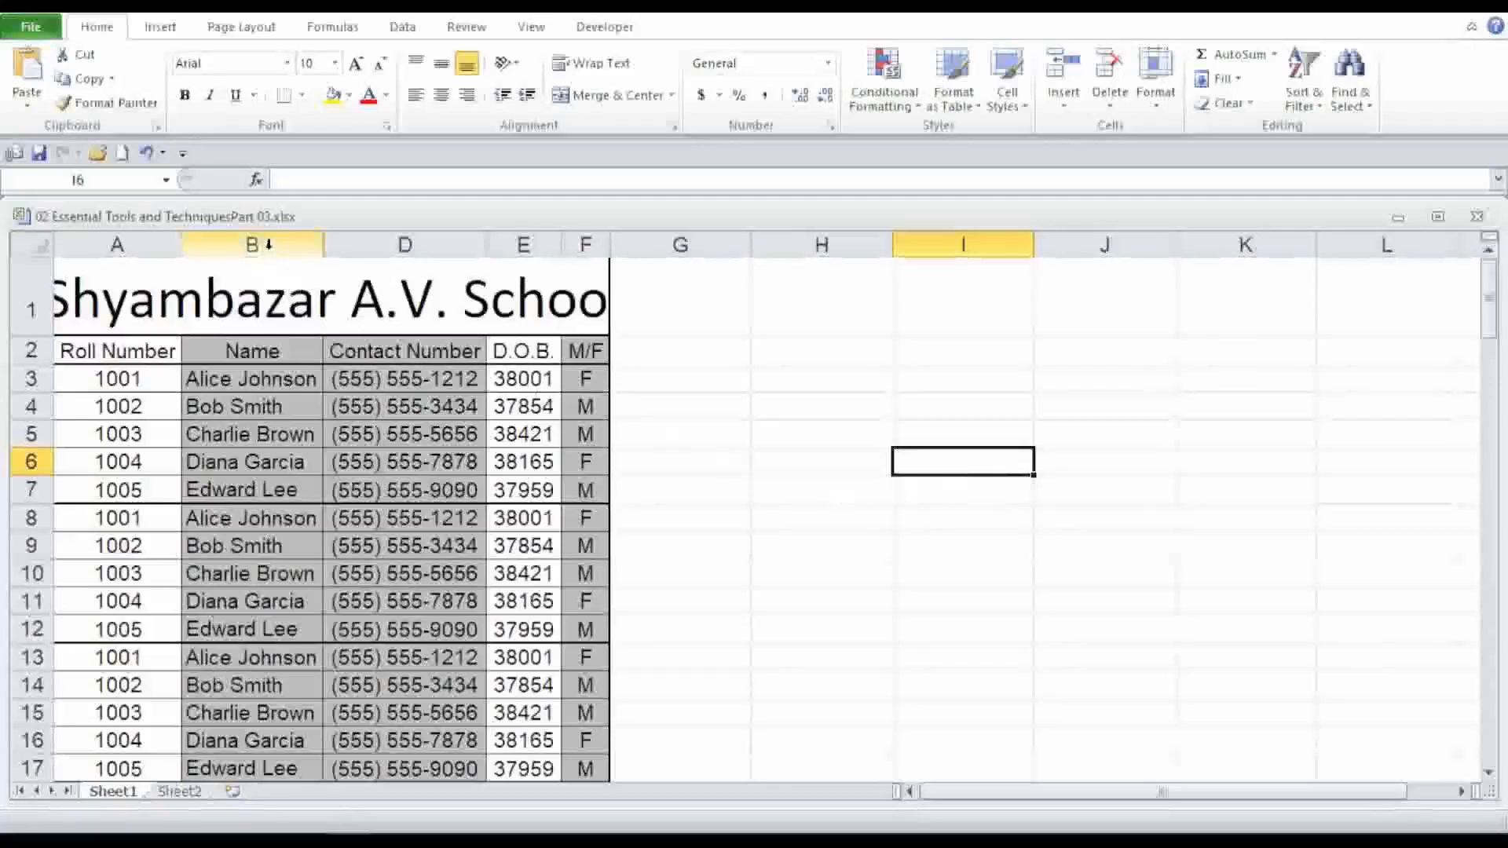
Select columns B through D and unhide the hidden Address column.
left_click(306, 243)
left_click_drag(305, 244, 368, 244)
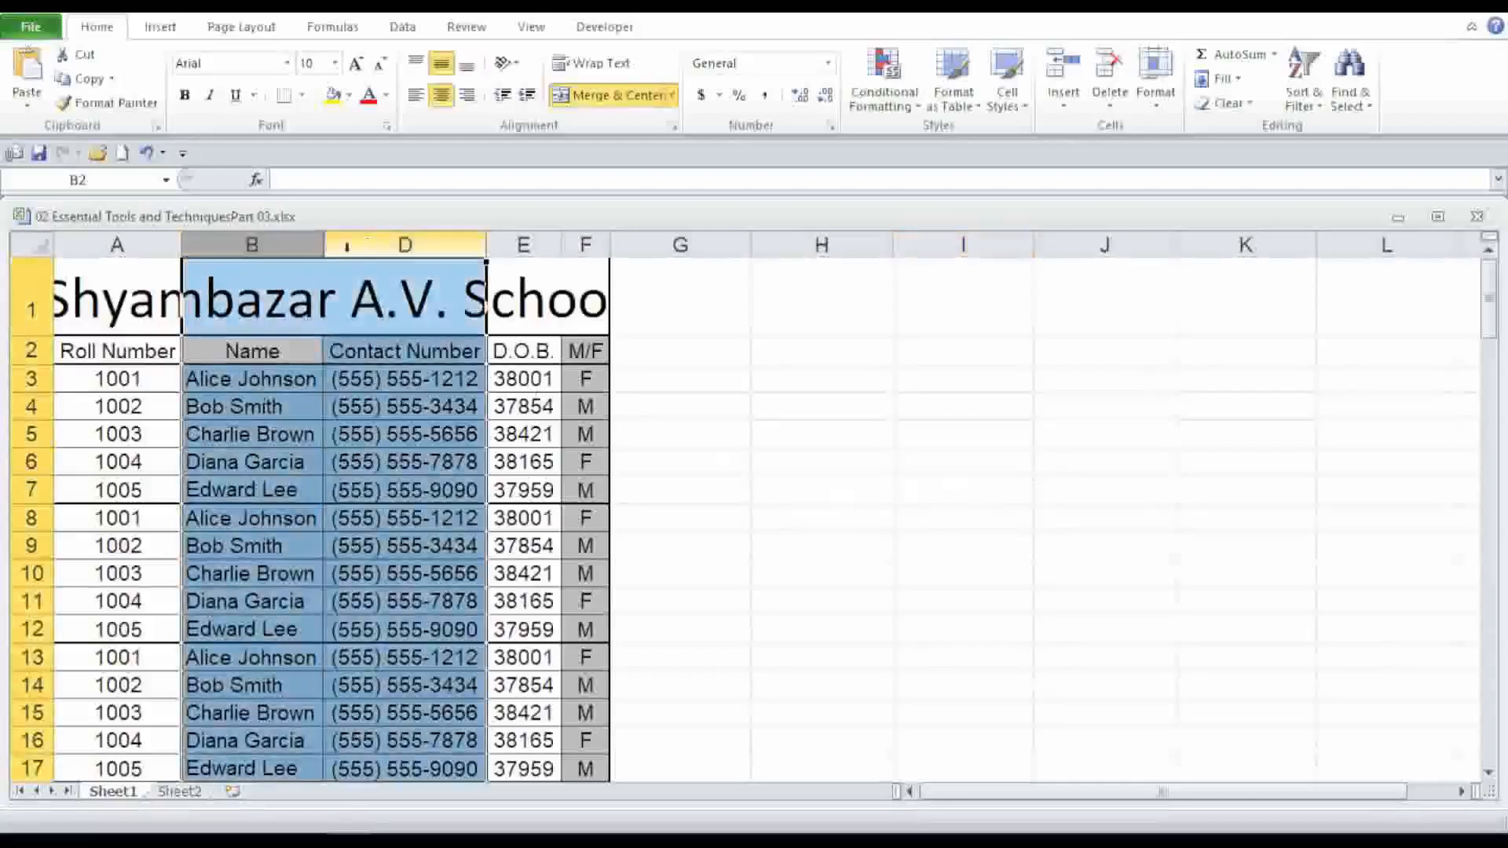
right_click(293, 244)
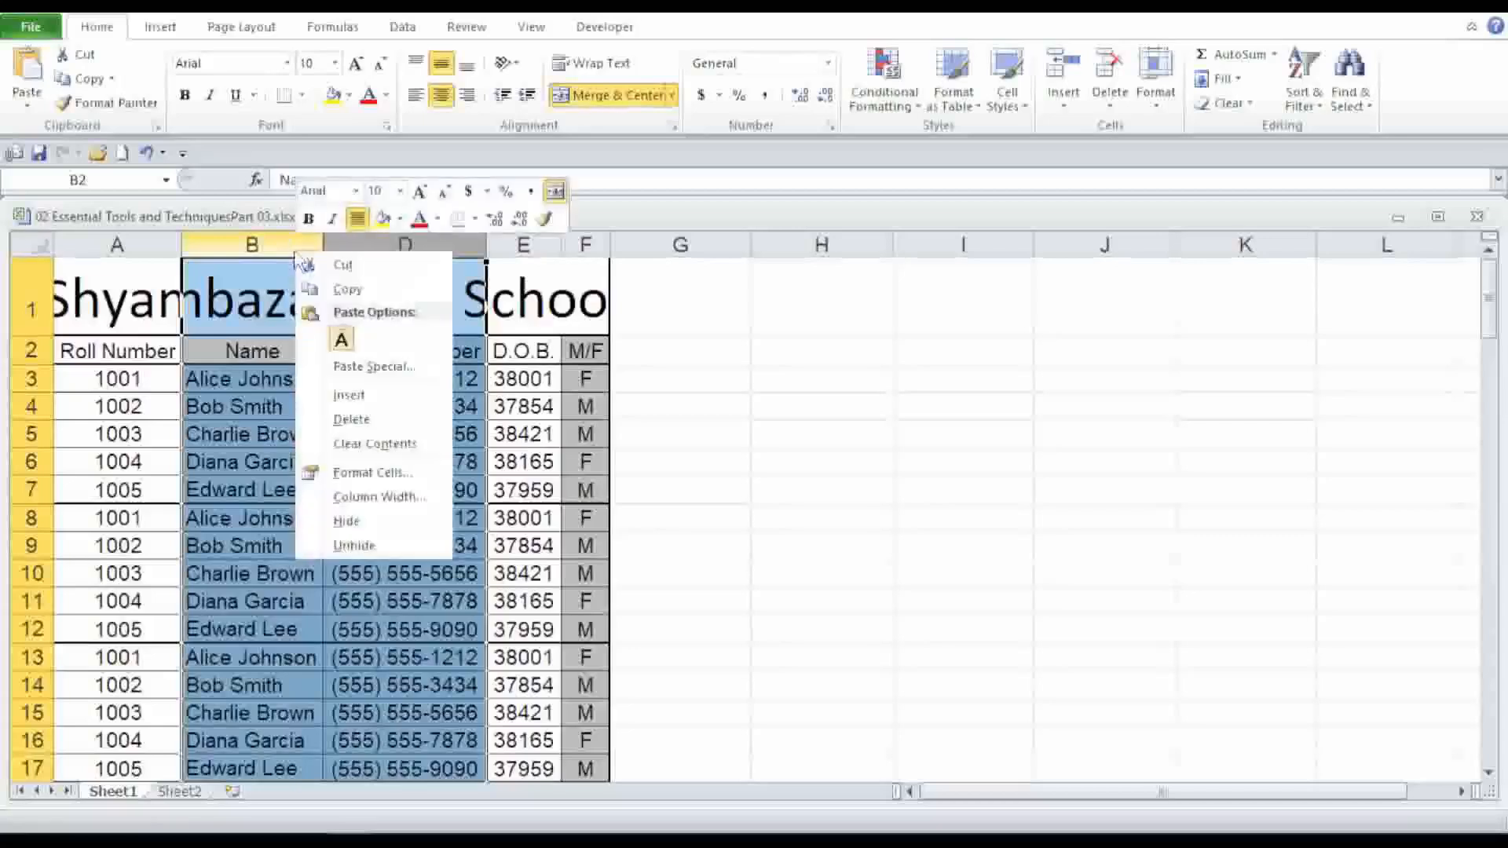
left_click(387, 547)
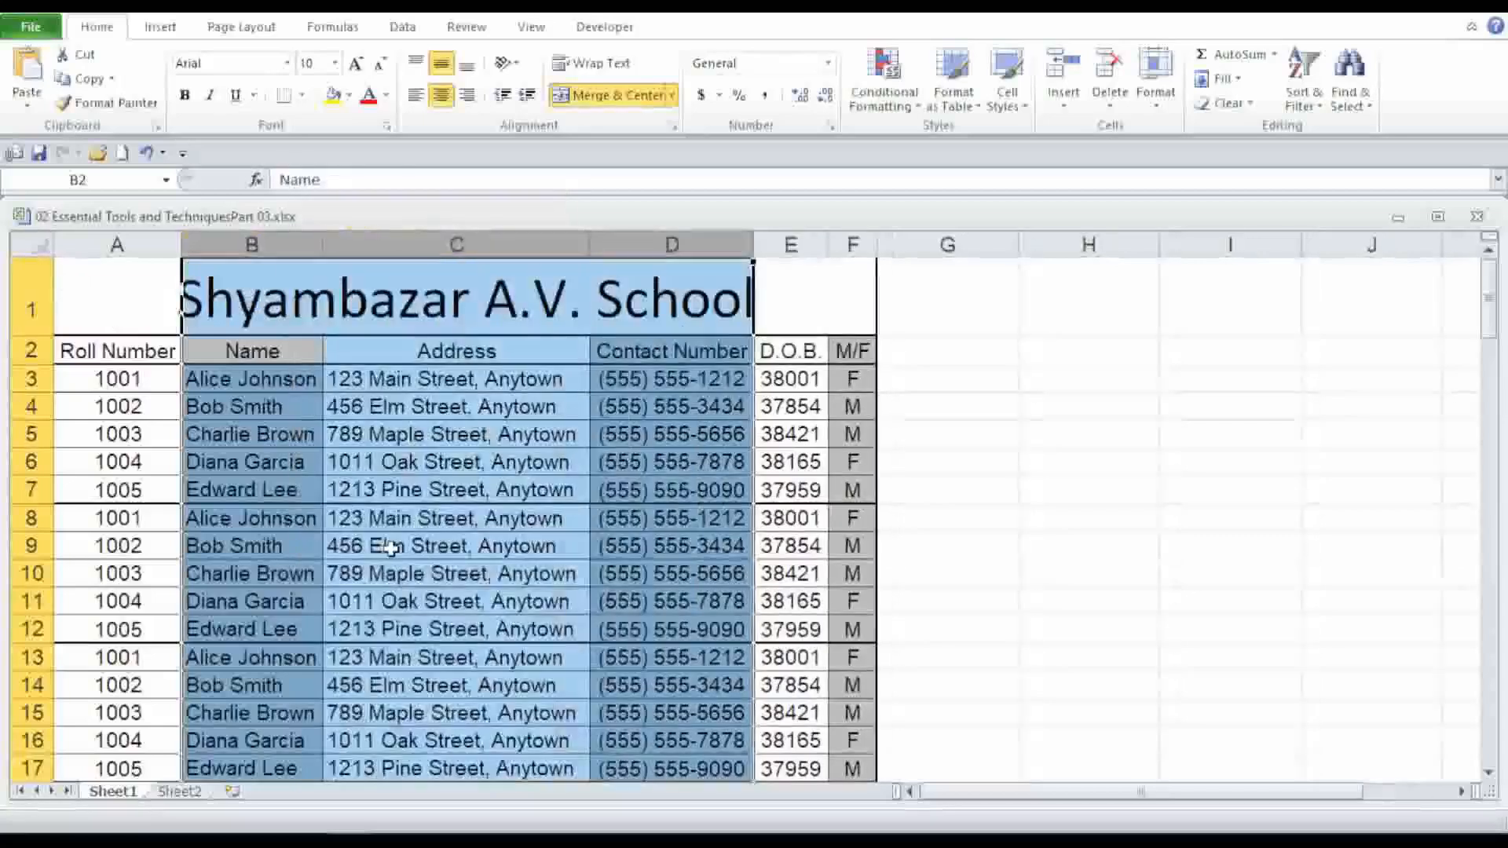
left_click(1043, 489)
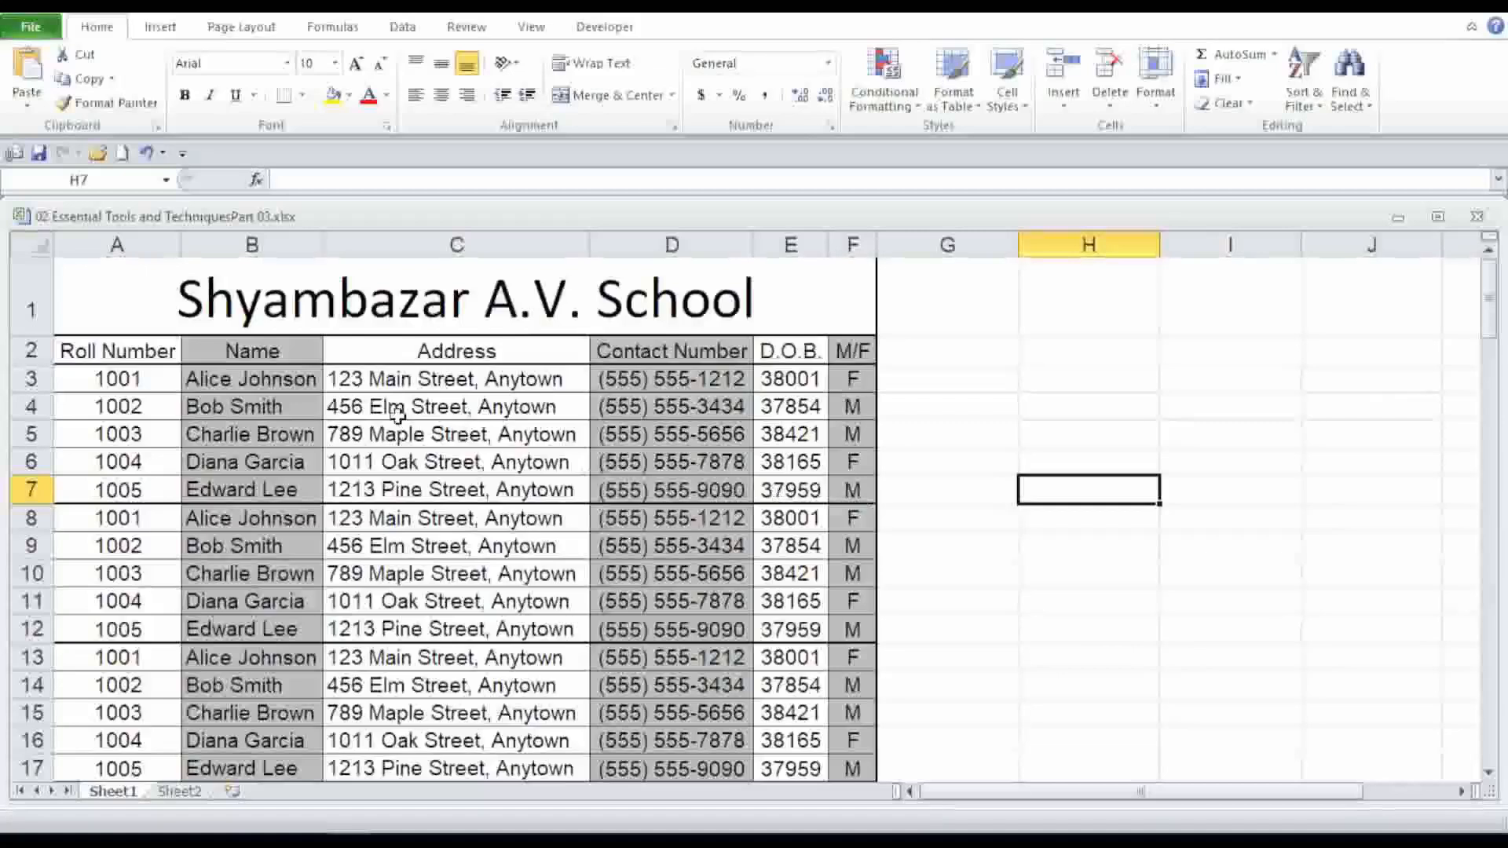
Hide row 1 containing the school title.
left_click(31, 310)
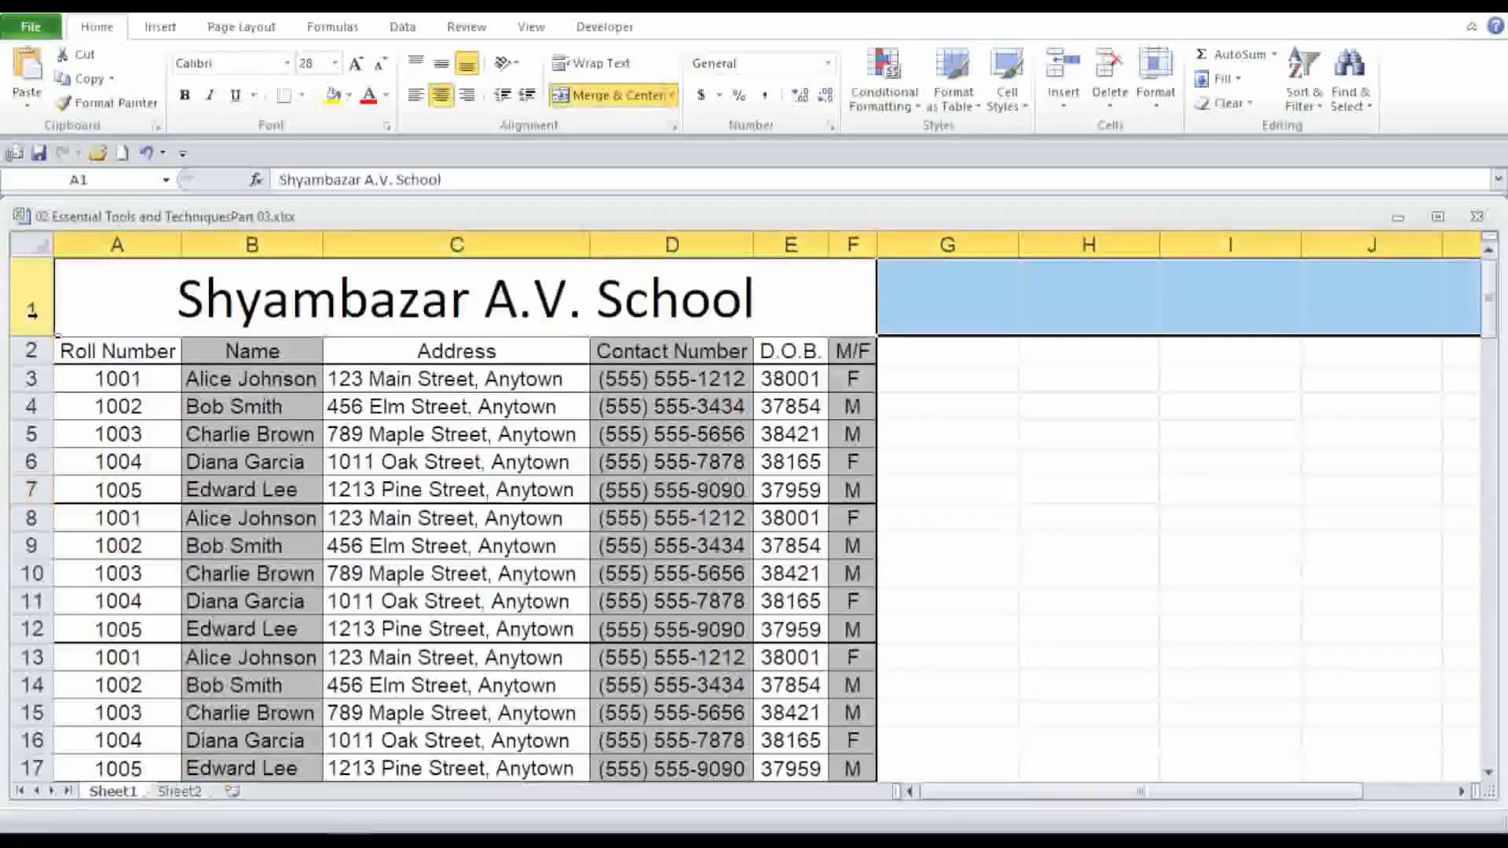
right_click(32, 311)
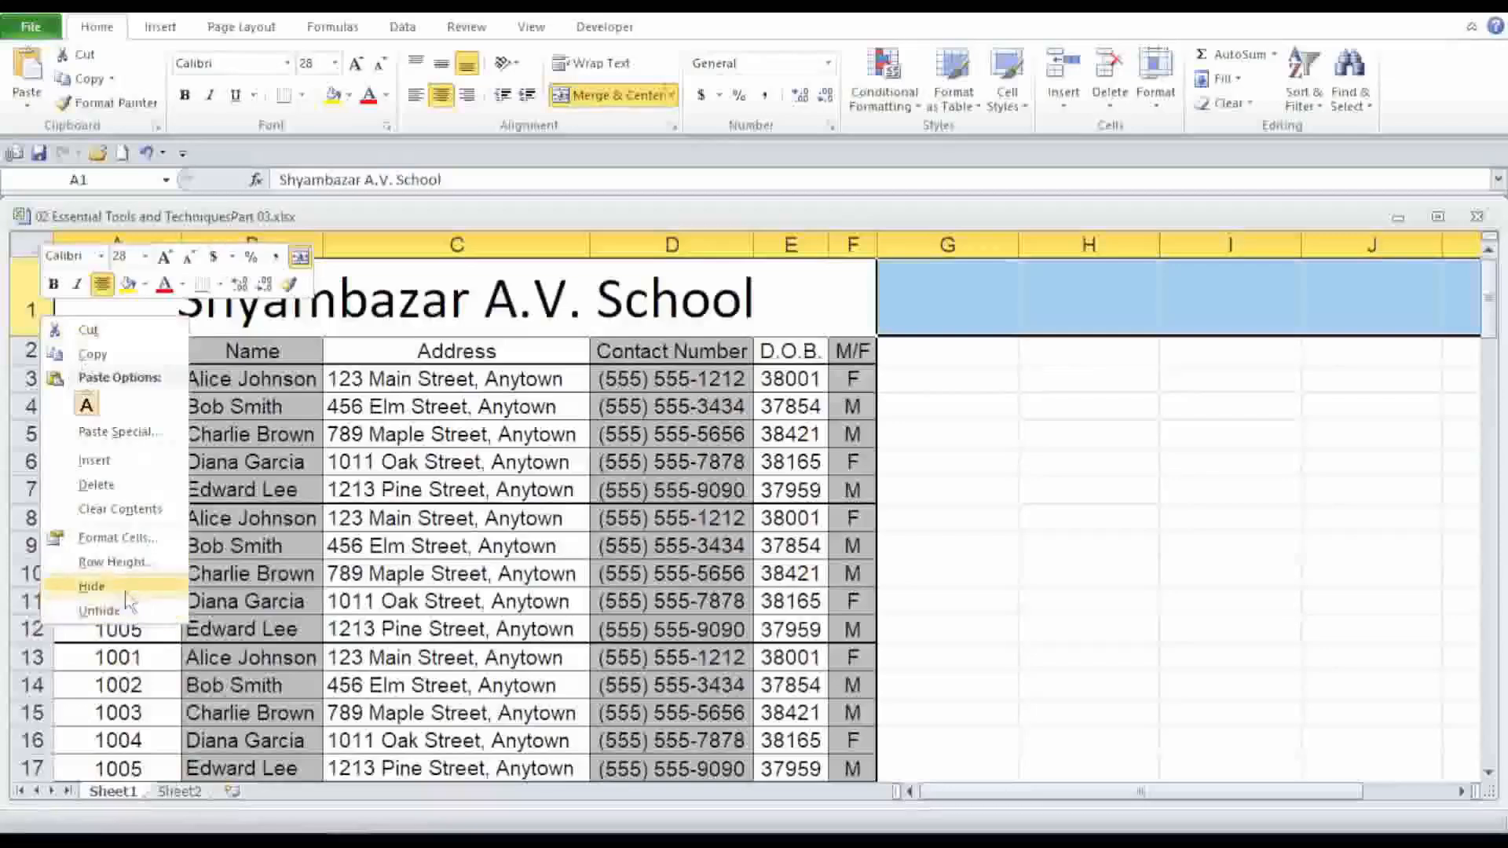
left_click(117, 586)
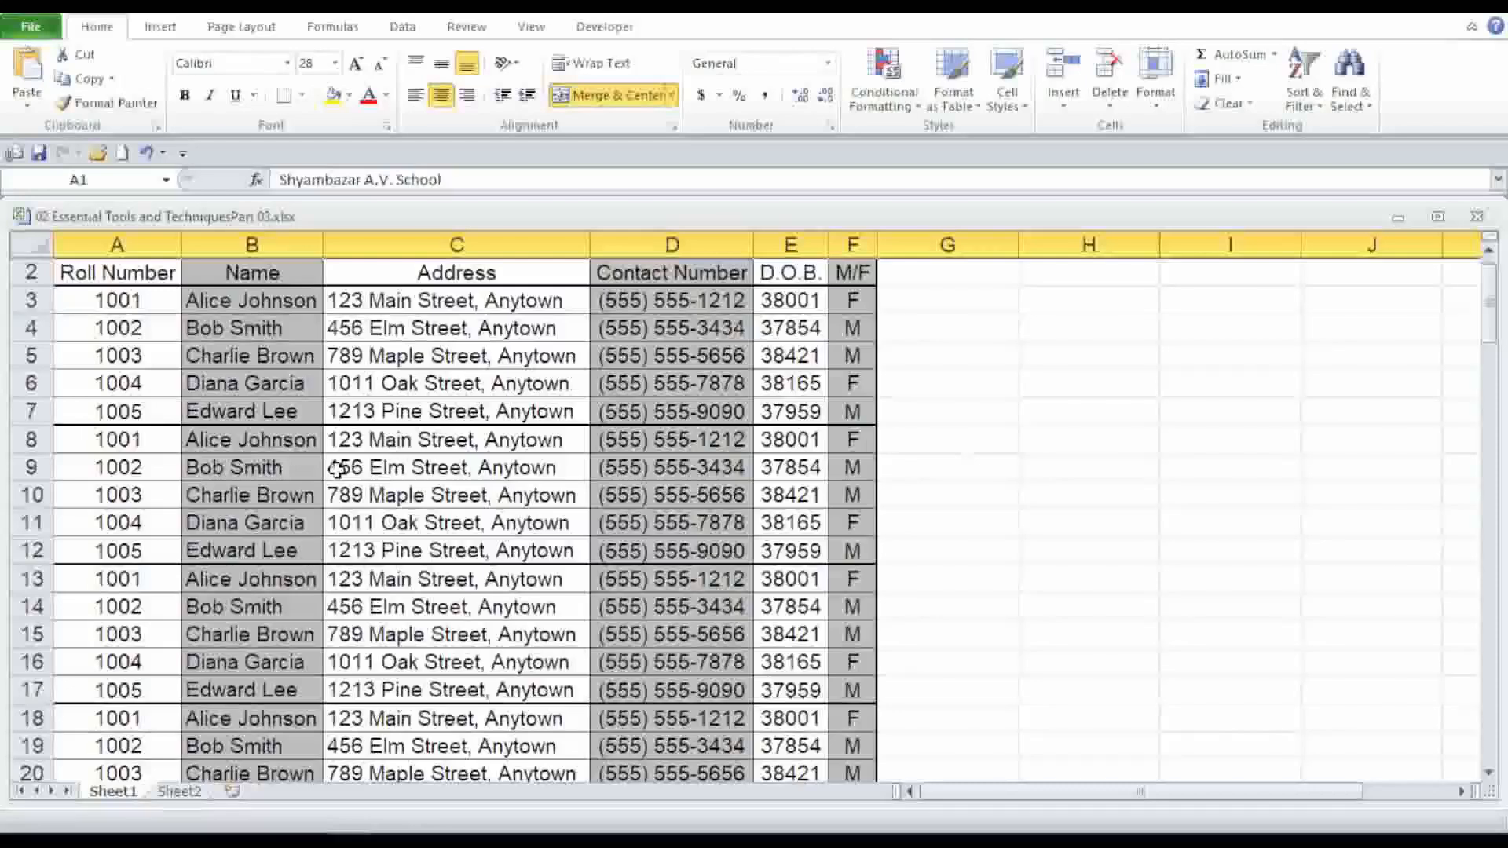
Unhide the title row from the row 2 header.
left_click(29, 273)
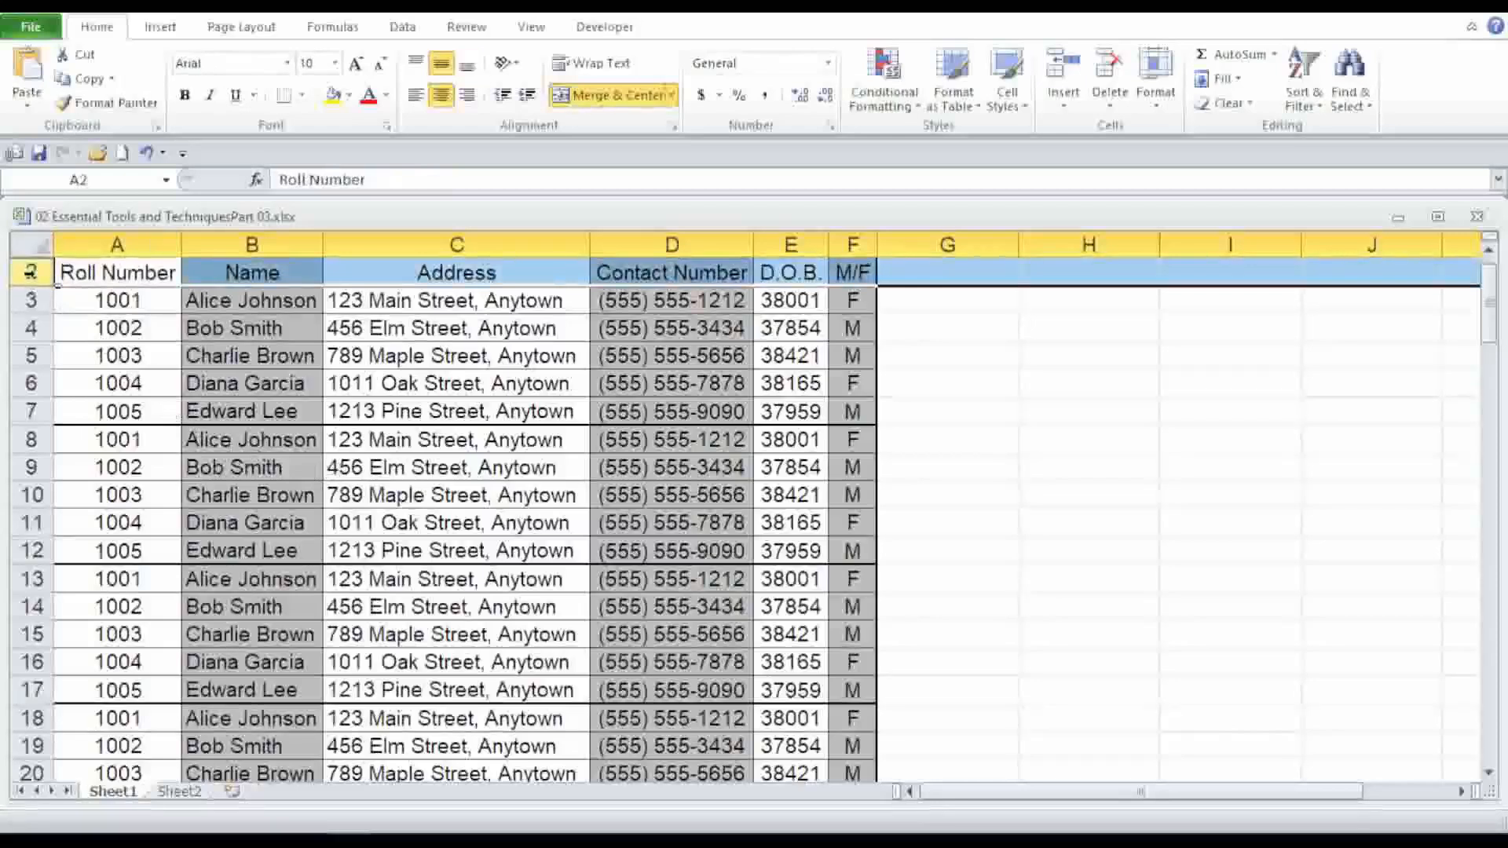
right_click(30, 273)
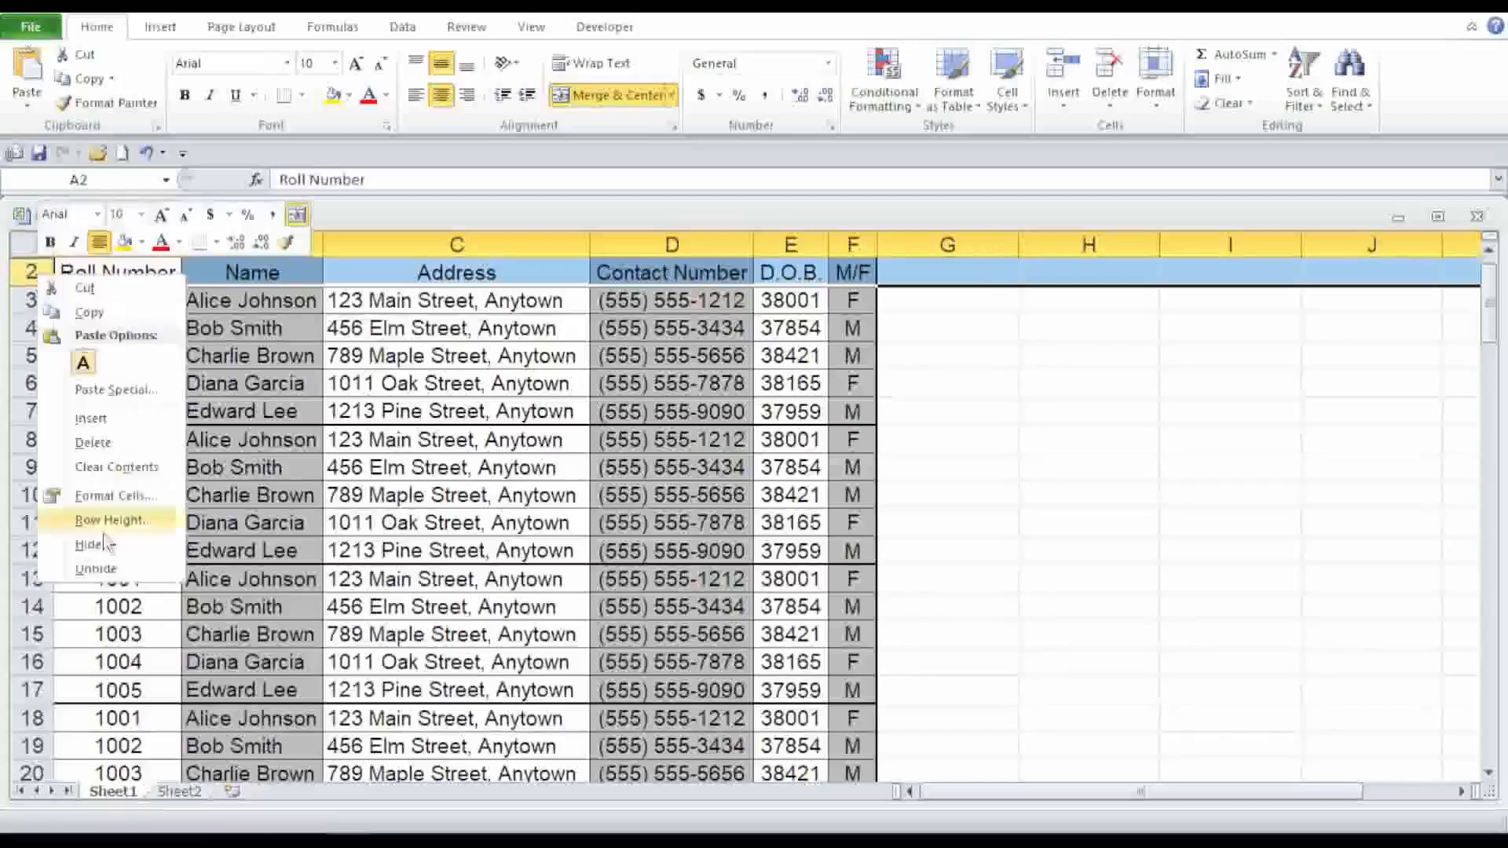
left_click(118, 563)
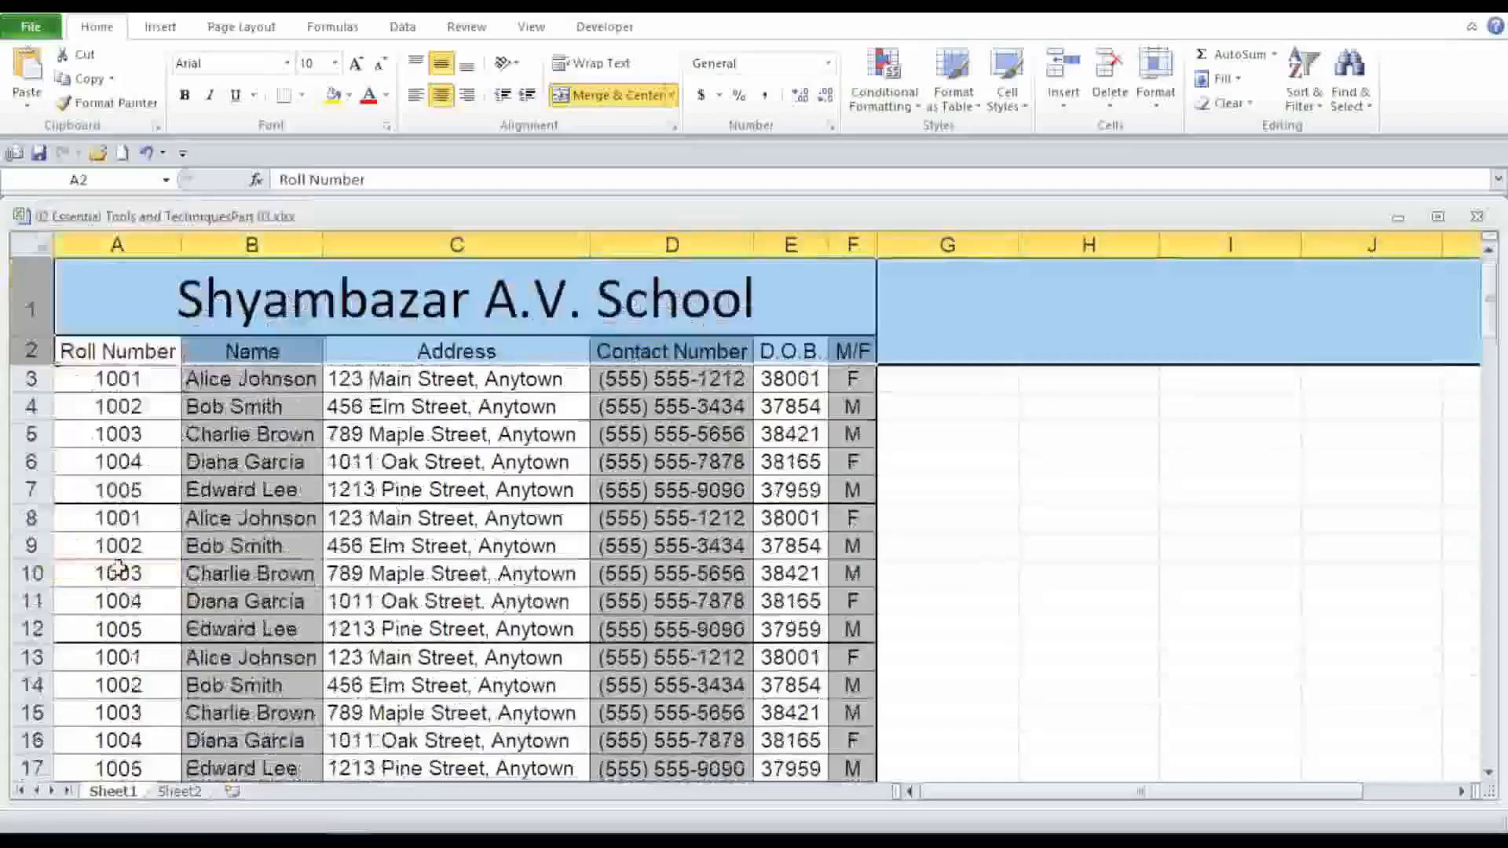
left_click(1142, 571)
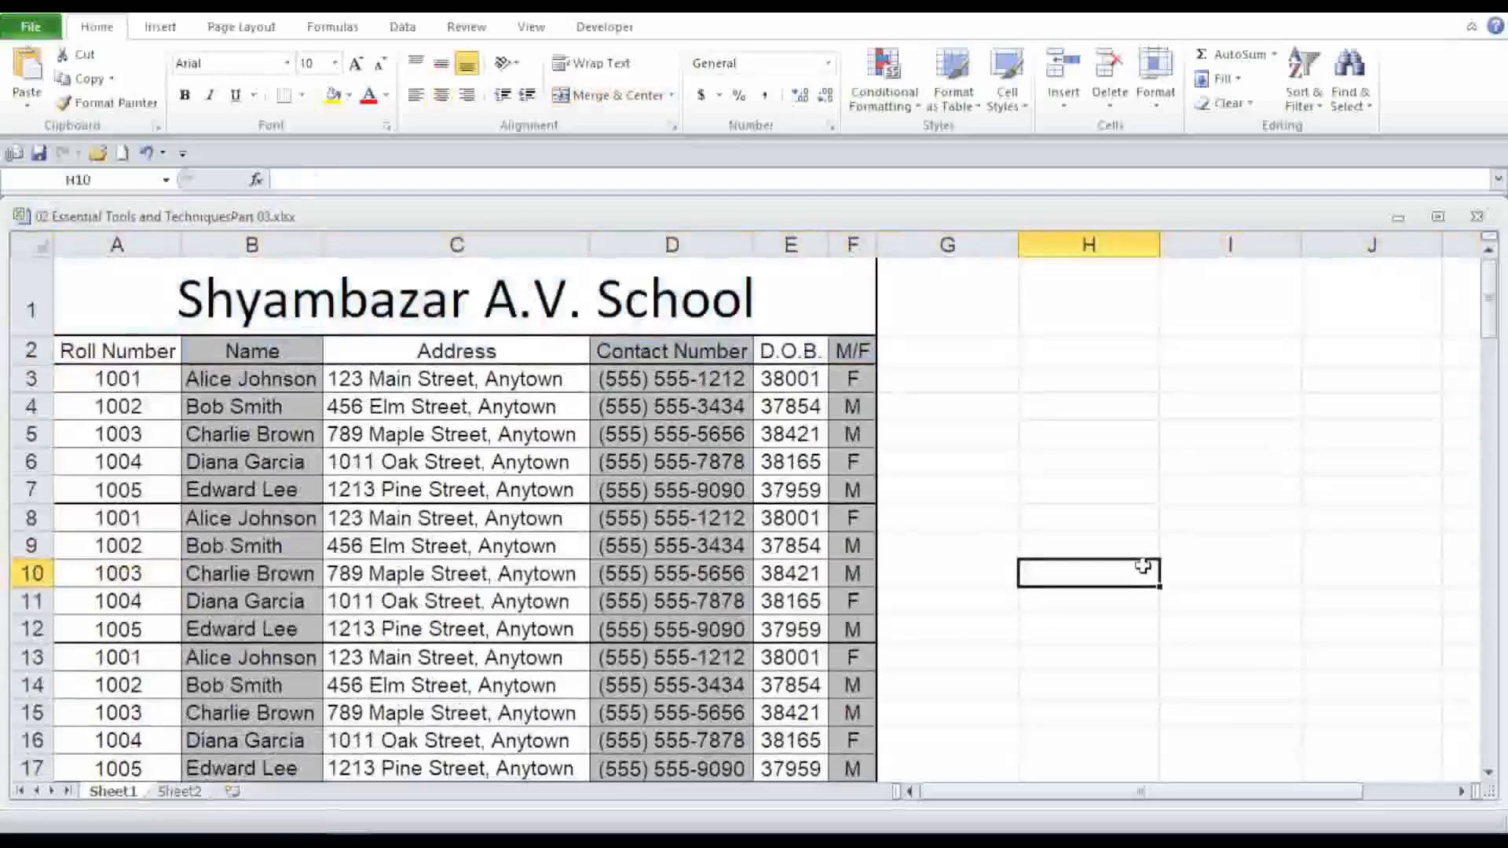